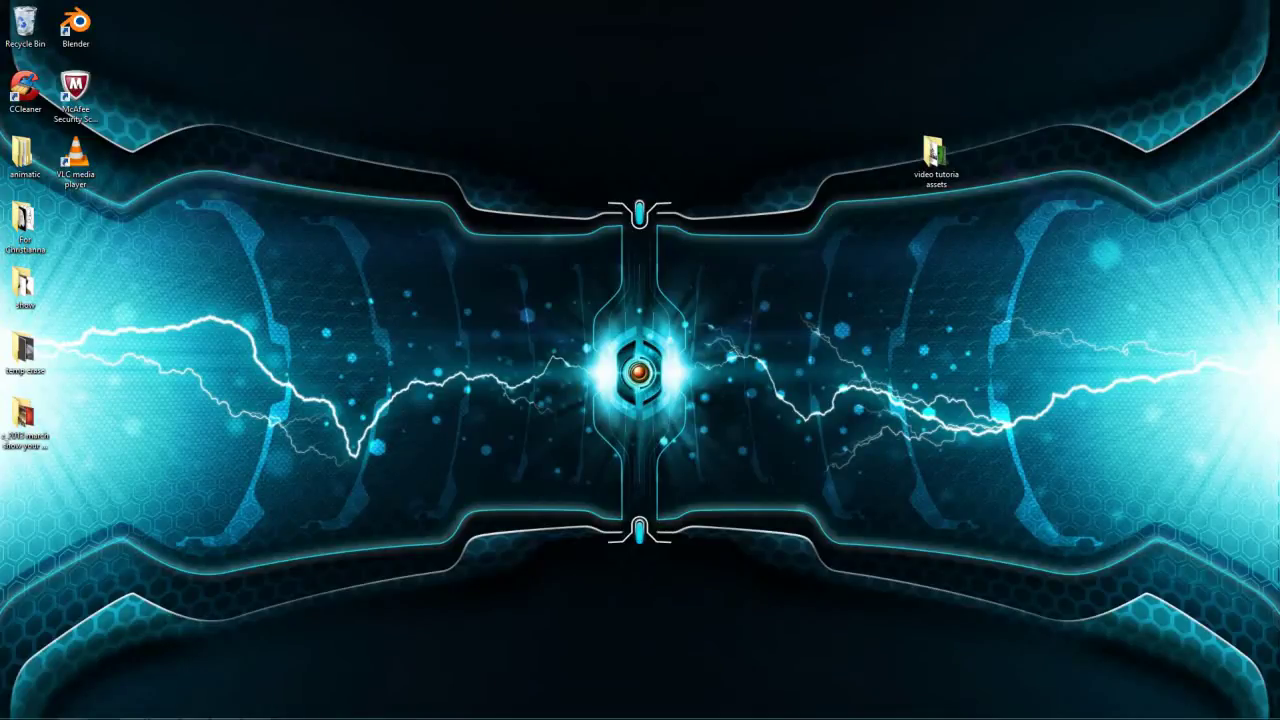
# Move the CamStudio window onto the main display.
pyautogui.moveTo(703, 189); pyautogui.dragTo(475, 108)
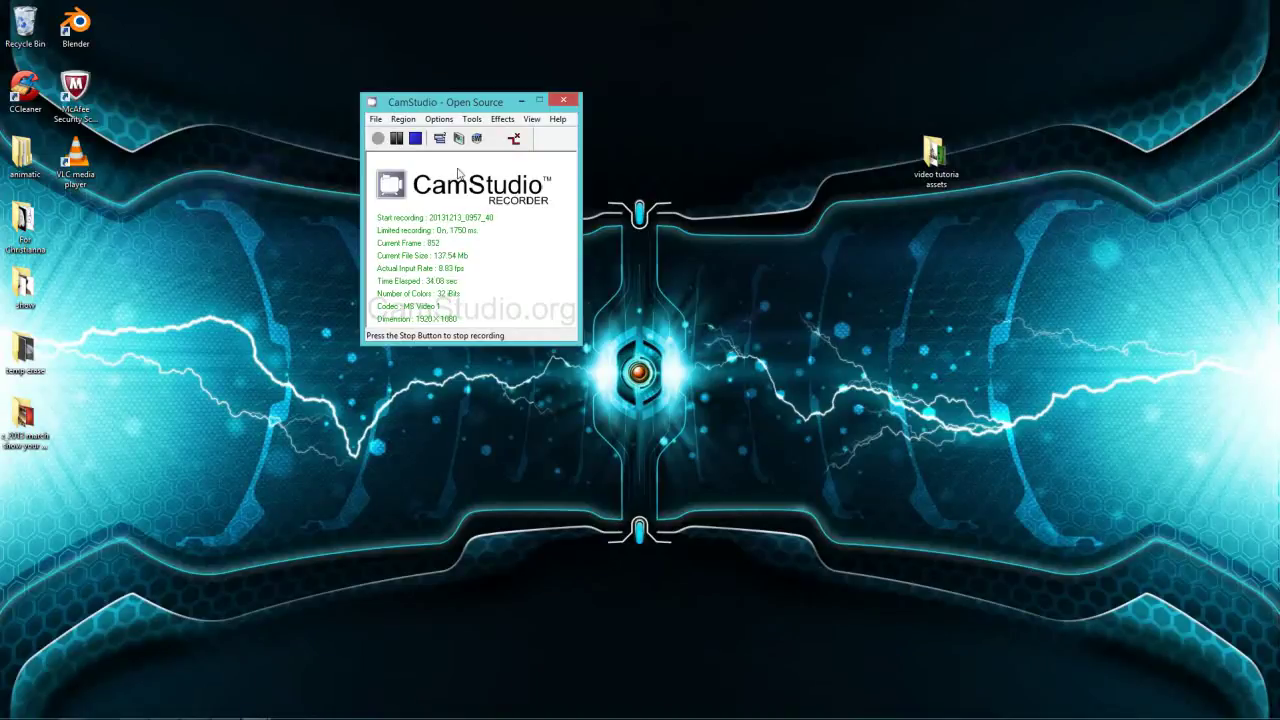
pyautogui.click(676, 88)
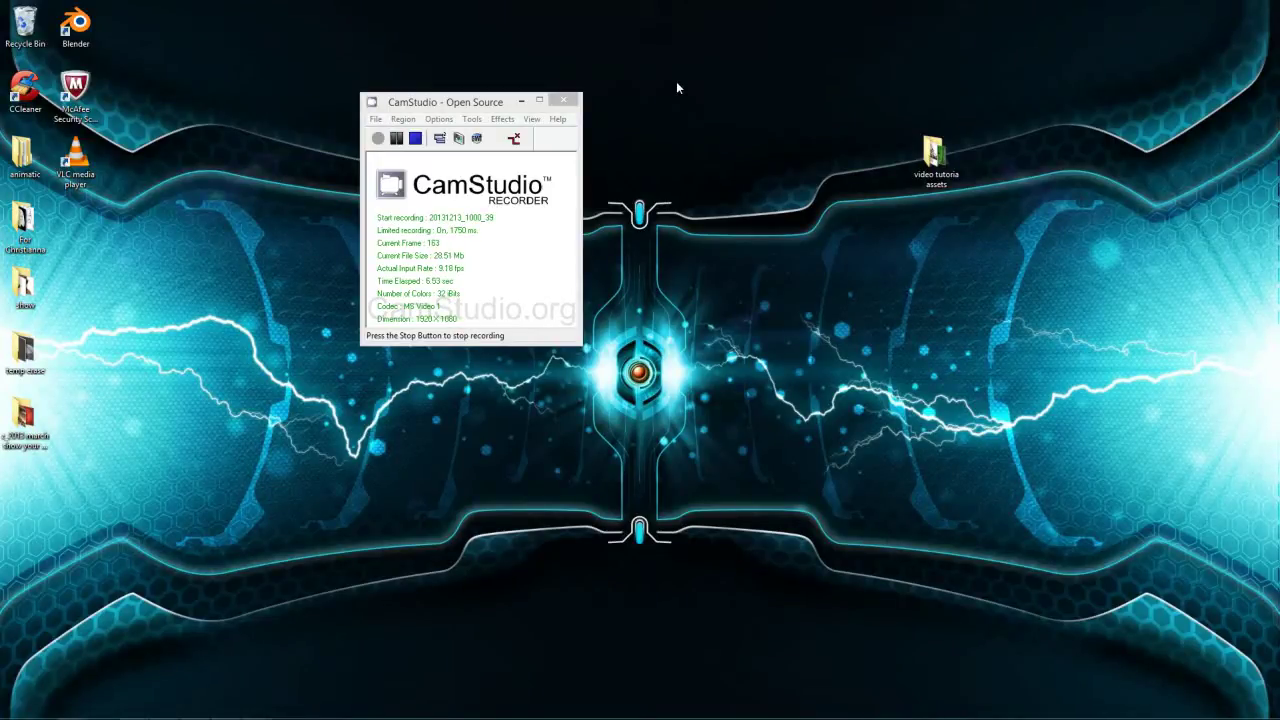
pyautogui.moveTo(17, 715)
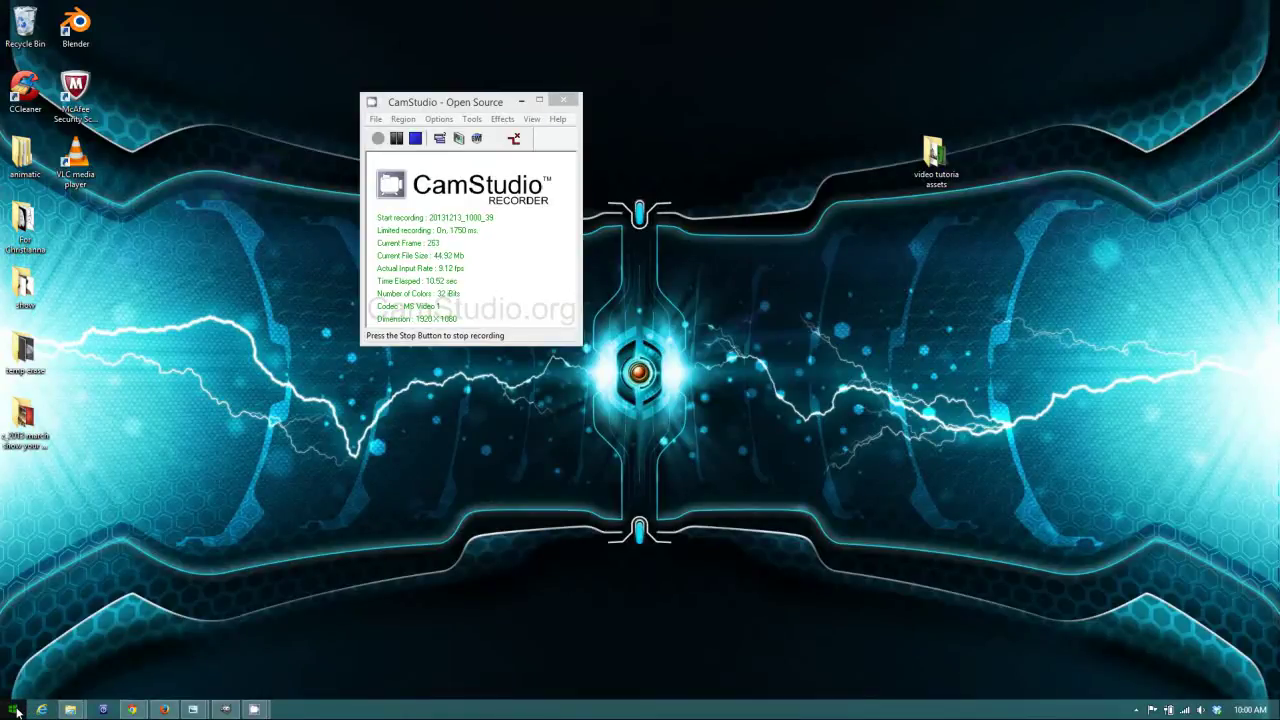
pyautogui.rightClick(18, 711)
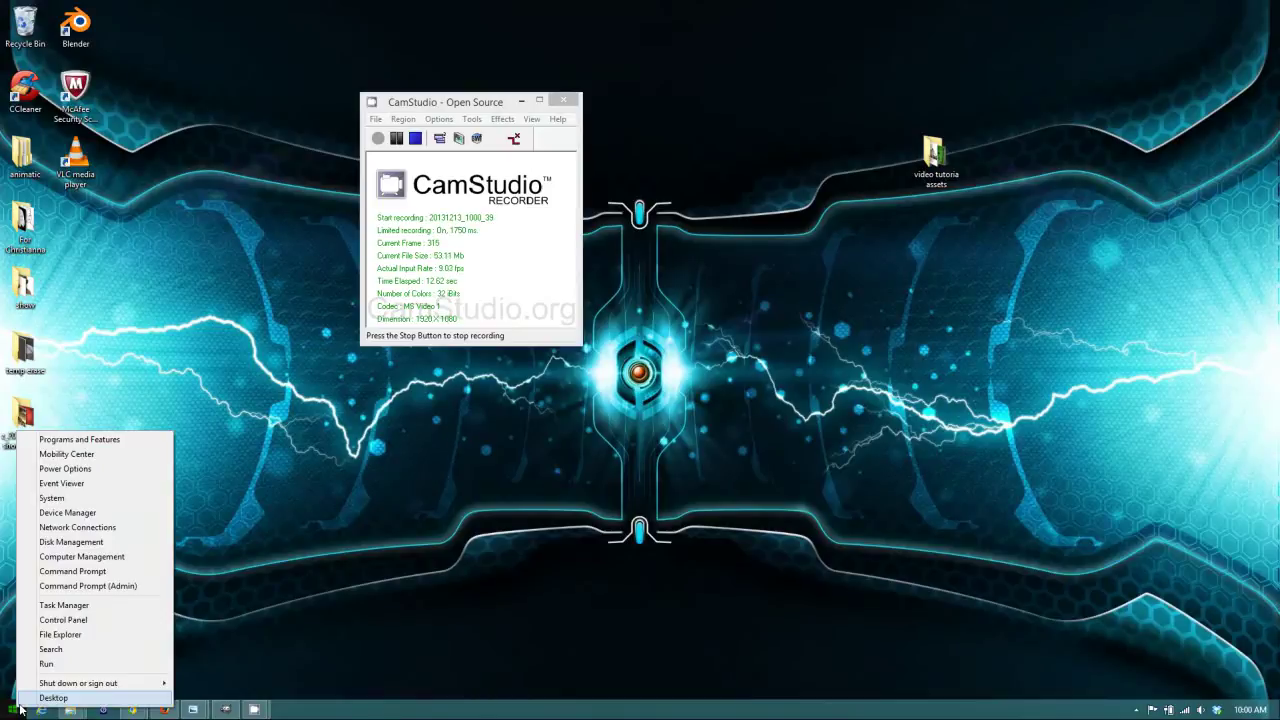
pyautogui.click(329, 385)
# Set the main display's screen resolution to 1280 × 720 and apply the change.
pyautogui.rightClick(738, 274)
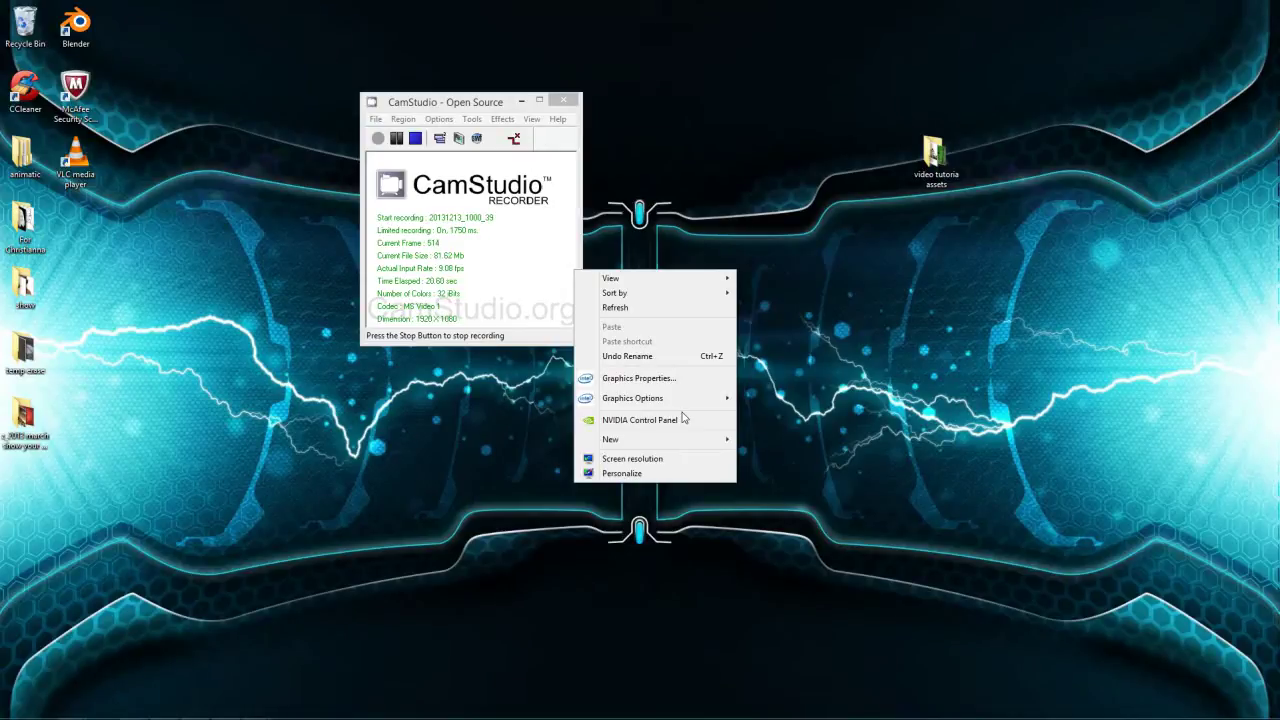
pyautogui.click(669, 459)
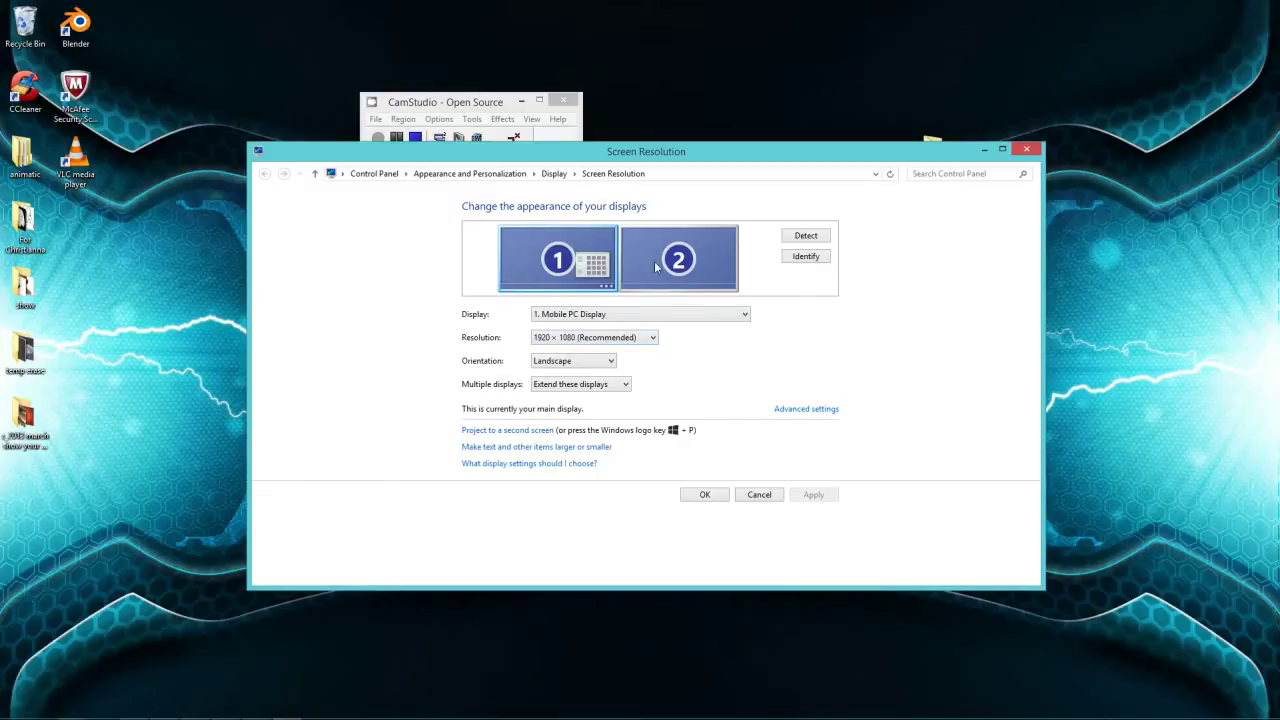
pyautogui.click(630, 337)
pyautogui.moveTo(555, 383); pyautogui.dragTo(546, 515)
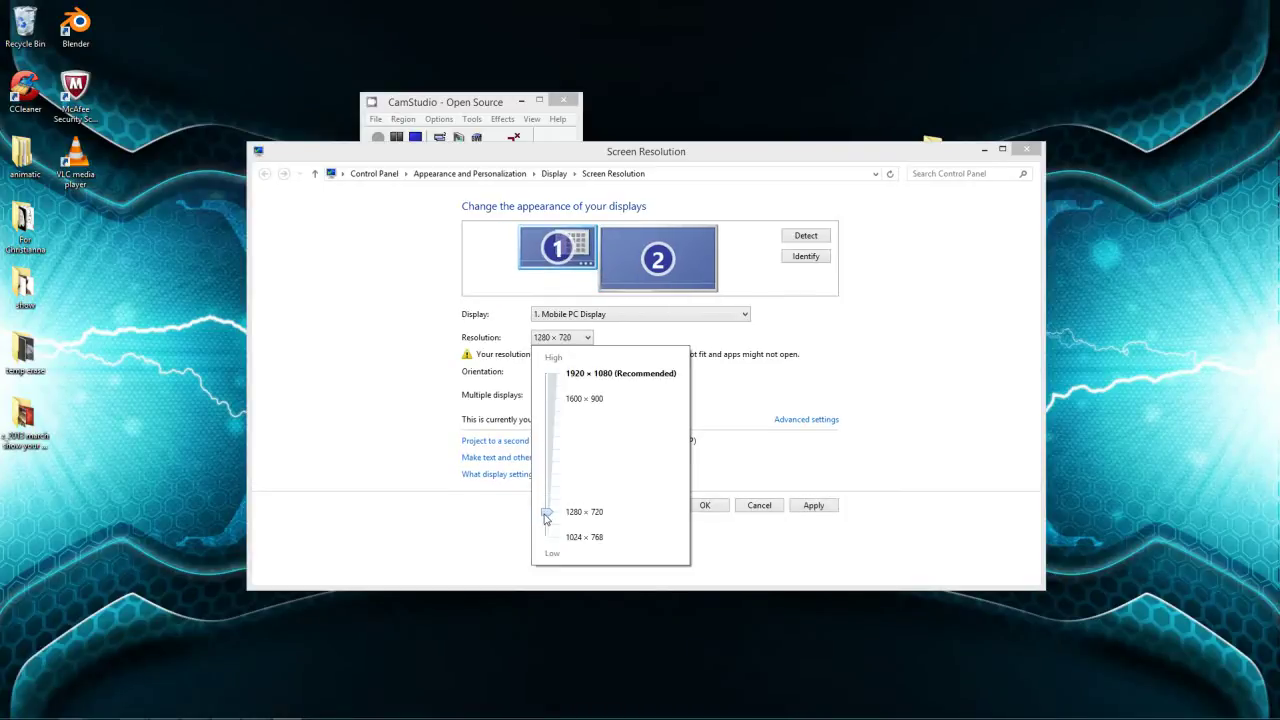
pyautogui.click(815, 506)
pyautogui.click(707, 506)
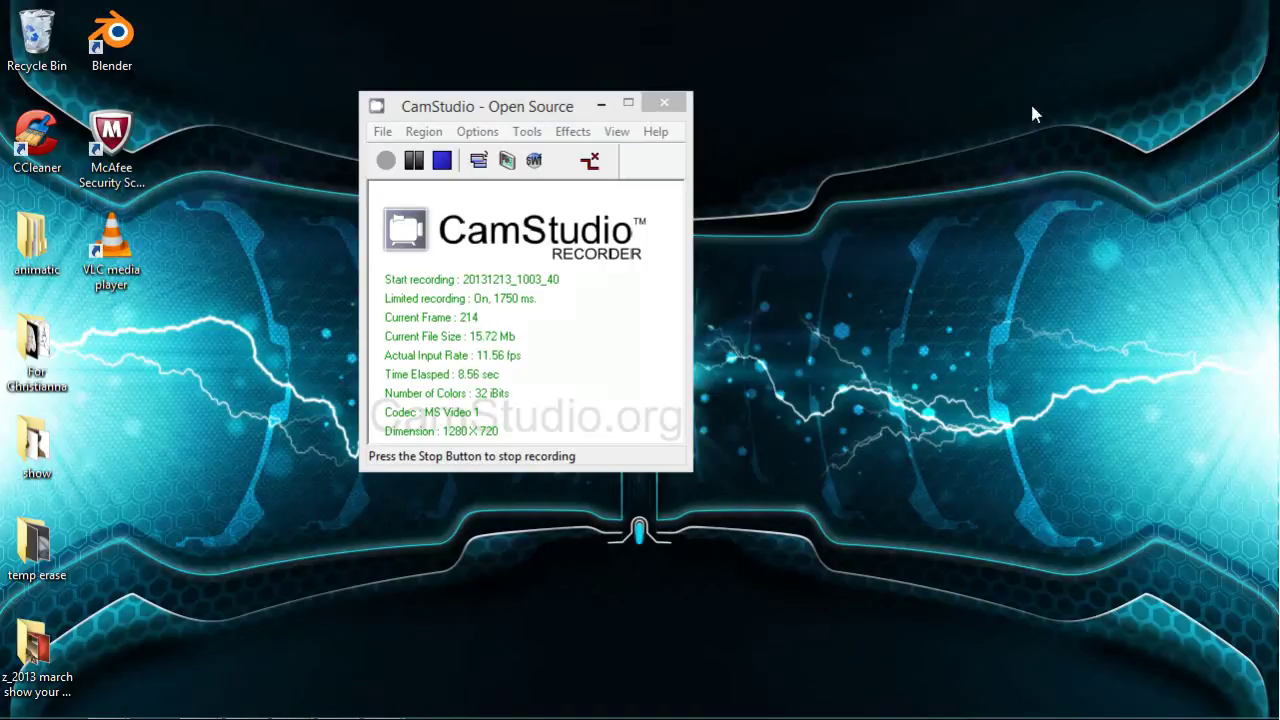
# Set the CamStudio video compressor to CamStudio Lossless Codec v1.5 and start a new recording.
pyautogui.click(467, 133)
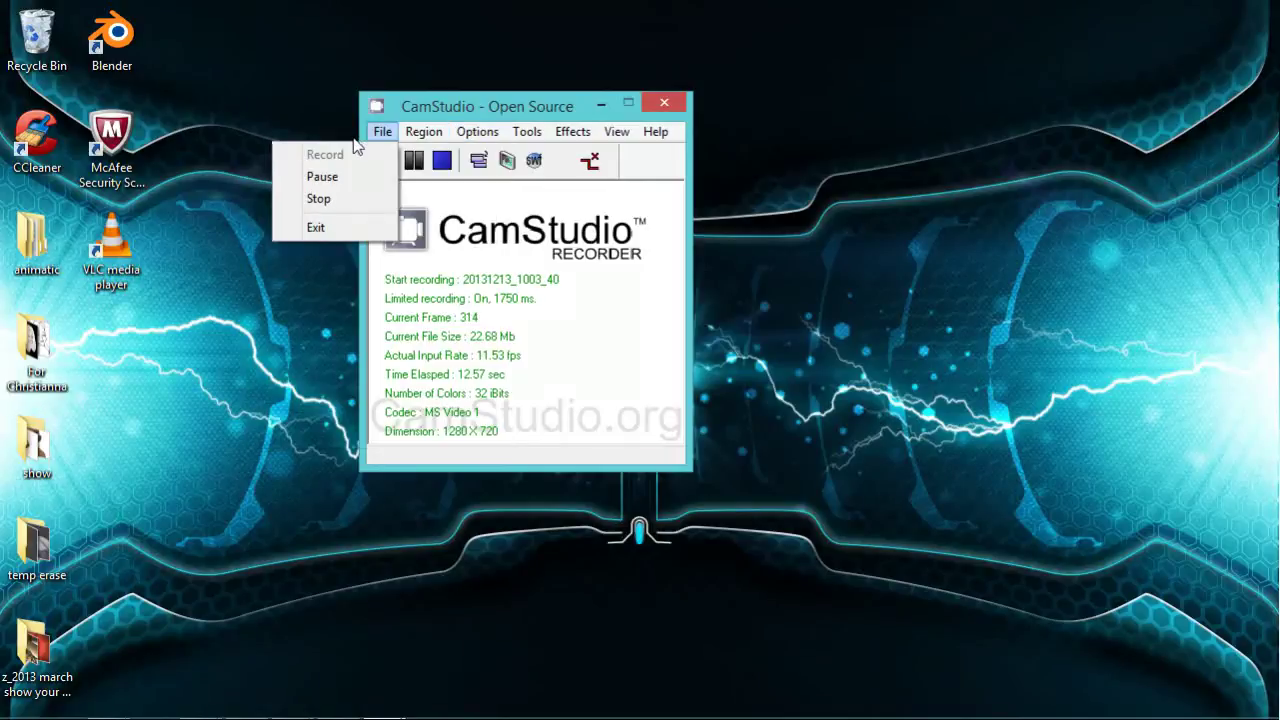
pyautogui.click(385, 159)
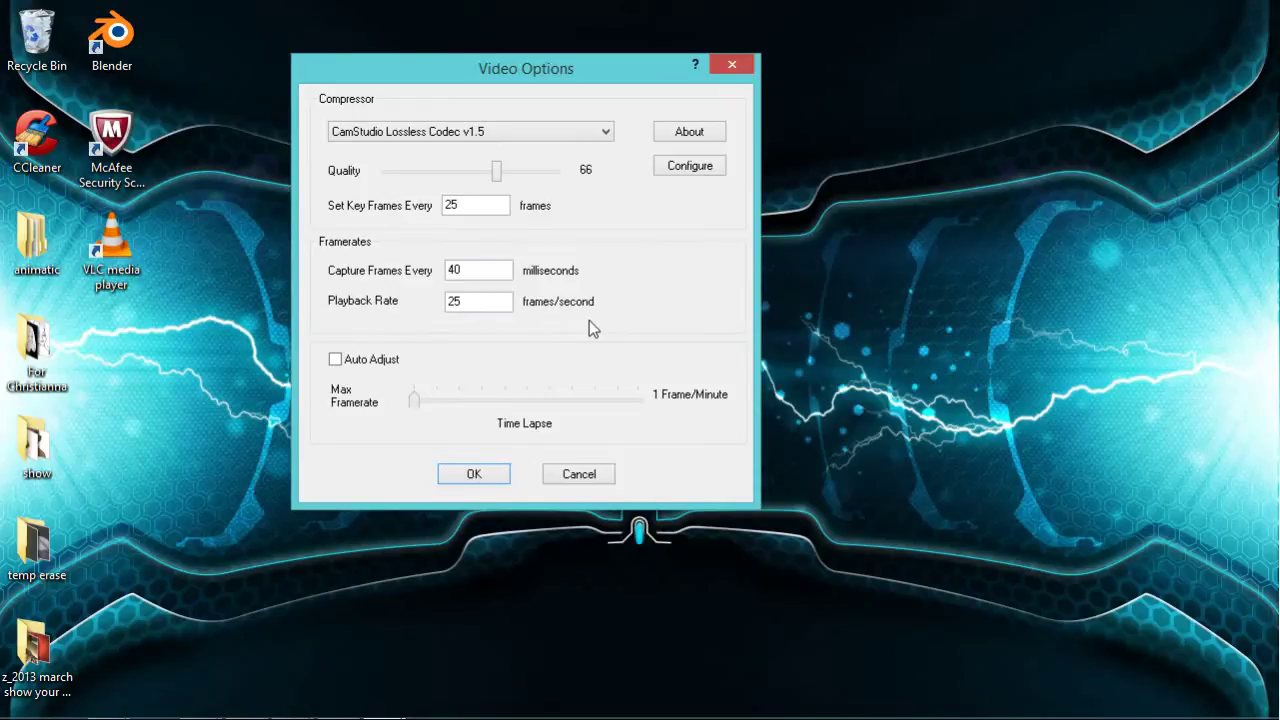
pyautogui.click(474, 476)
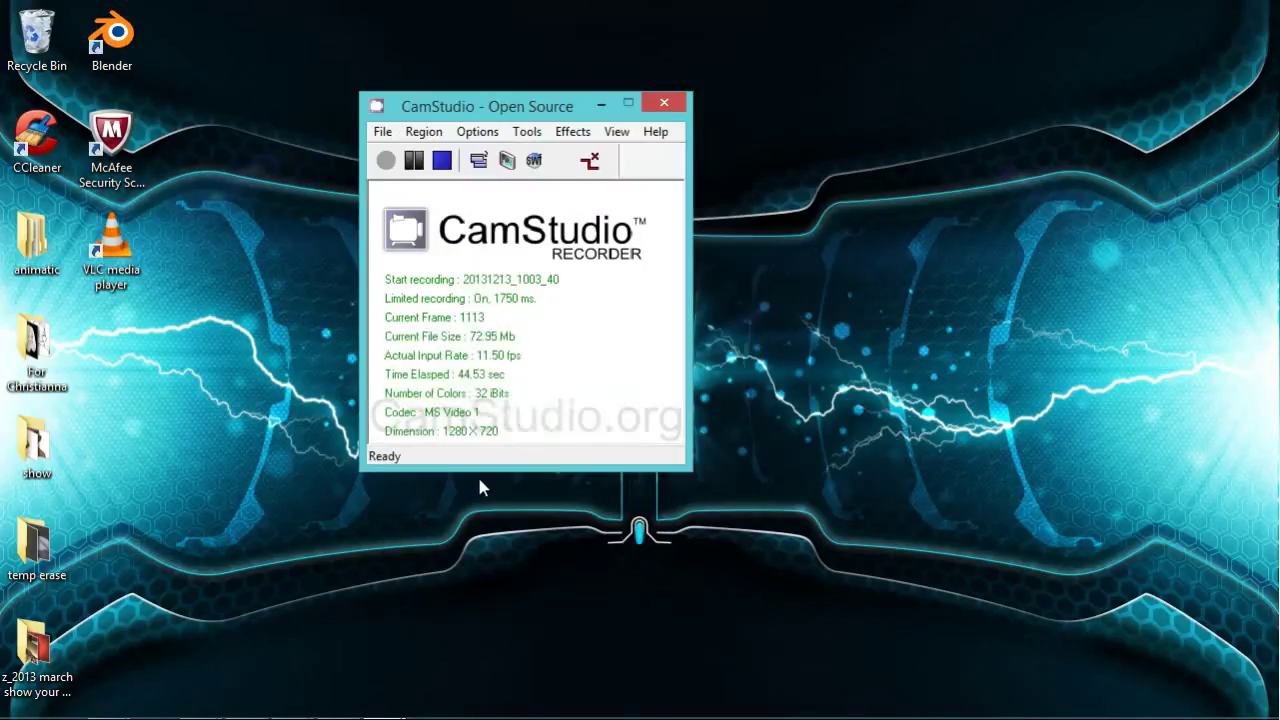
pyautogui.press('F8')
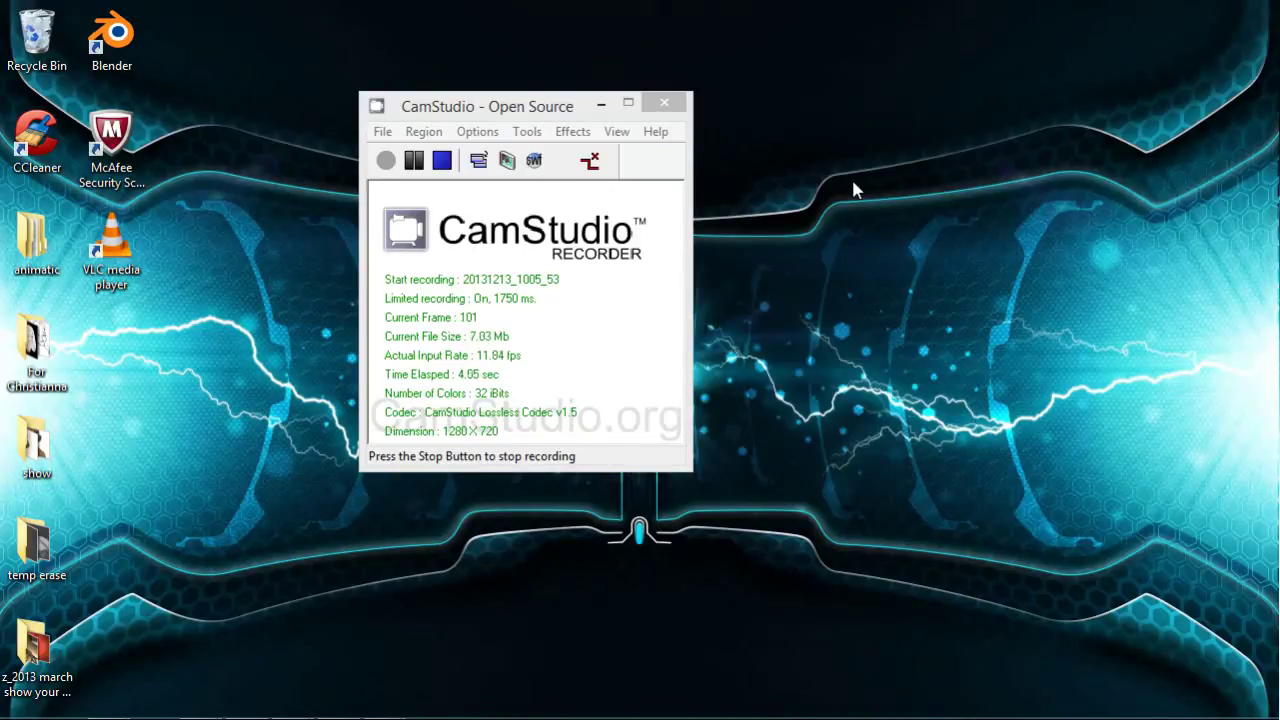
# Check the microphone's capture device, recording format and MCI Recording setting, and restart the recording.
pyautogui.click(482, 133)
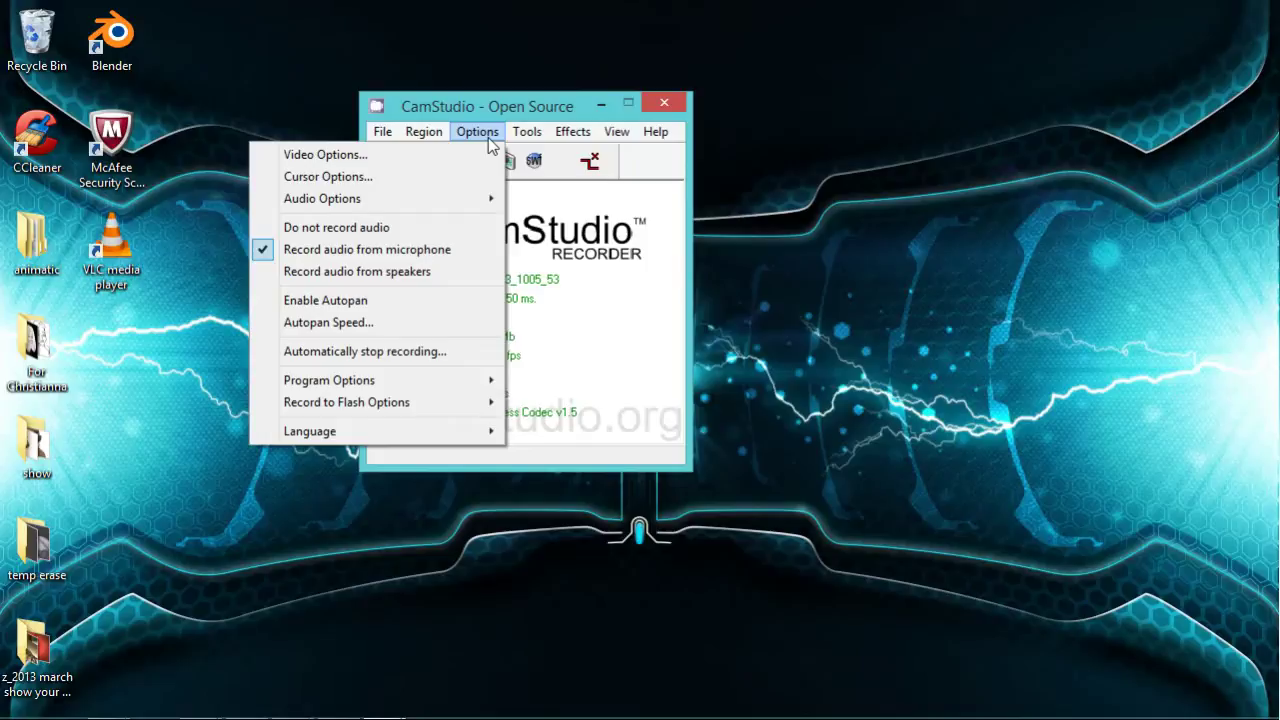
pyautogui.moveTo(357, 197)
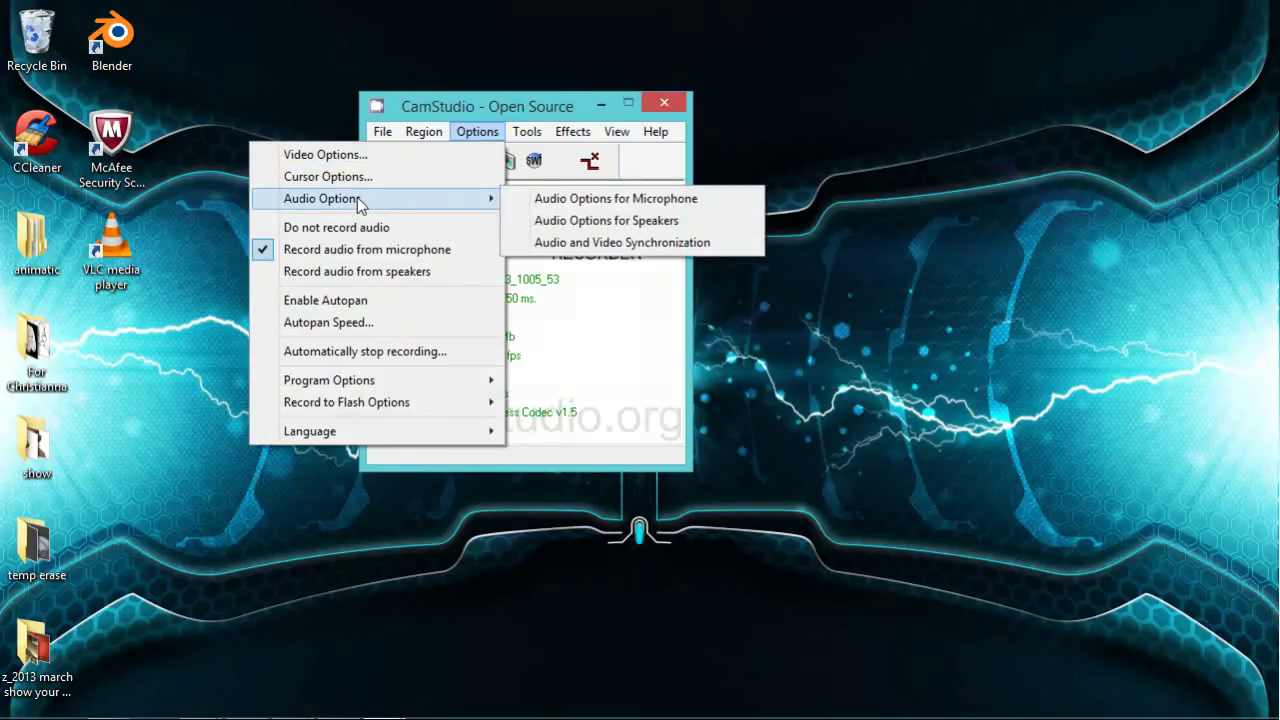
pyautogui.click(584, 200)
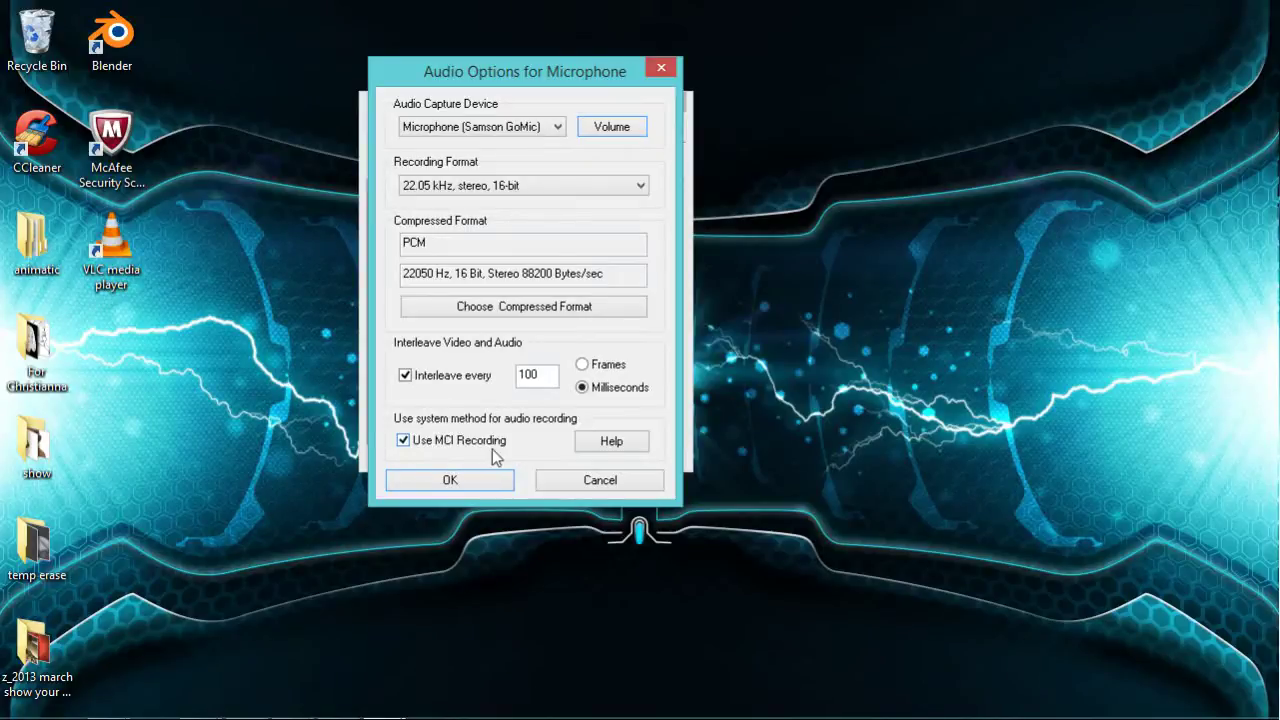
pyautogui.click(487, 484)
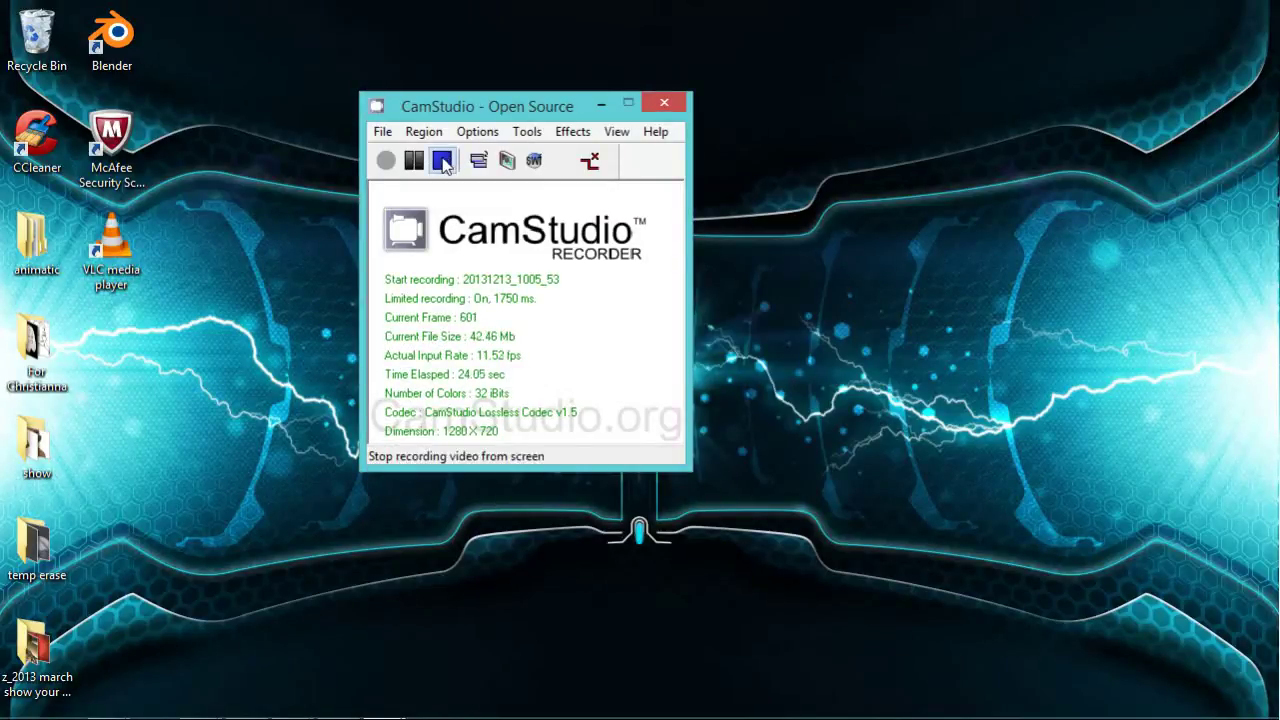
pyautogui.click(386, 160)
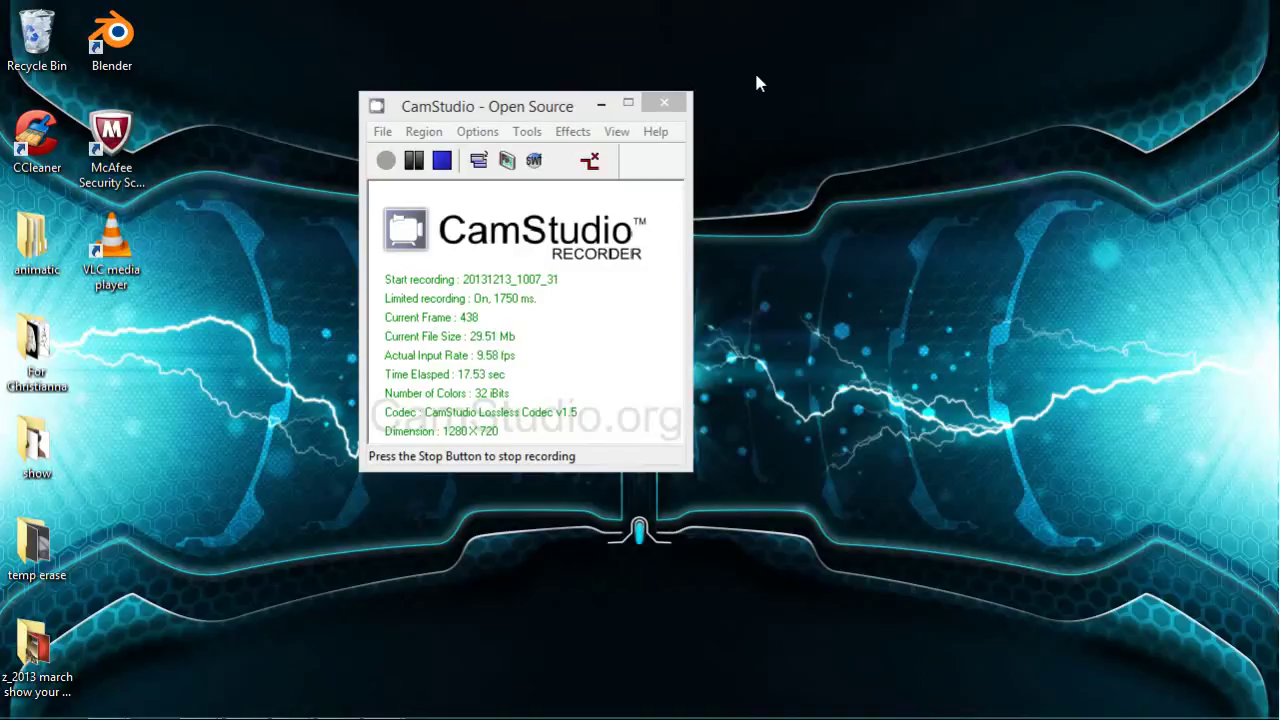
# Reopen the microphone audio options, review the format and interleave settings, and accept them.
pyautogui.click(478, 132)
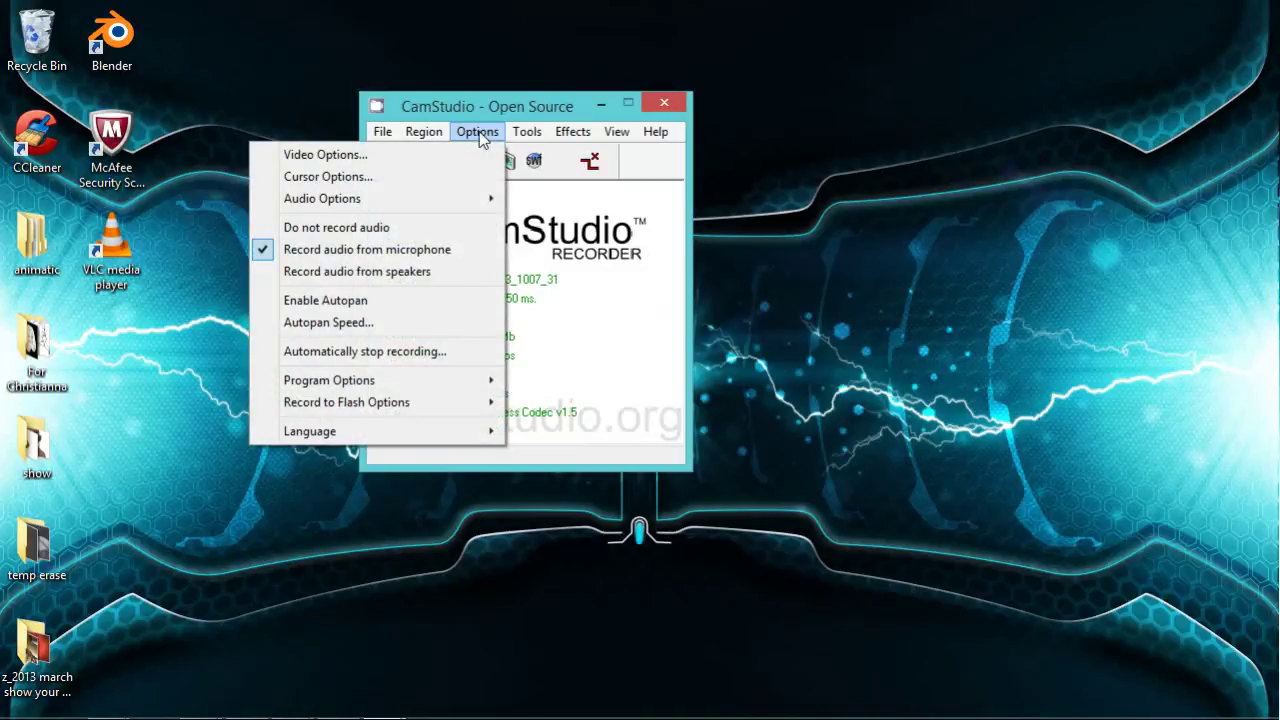
pyautogui.moveTo(320, 203)
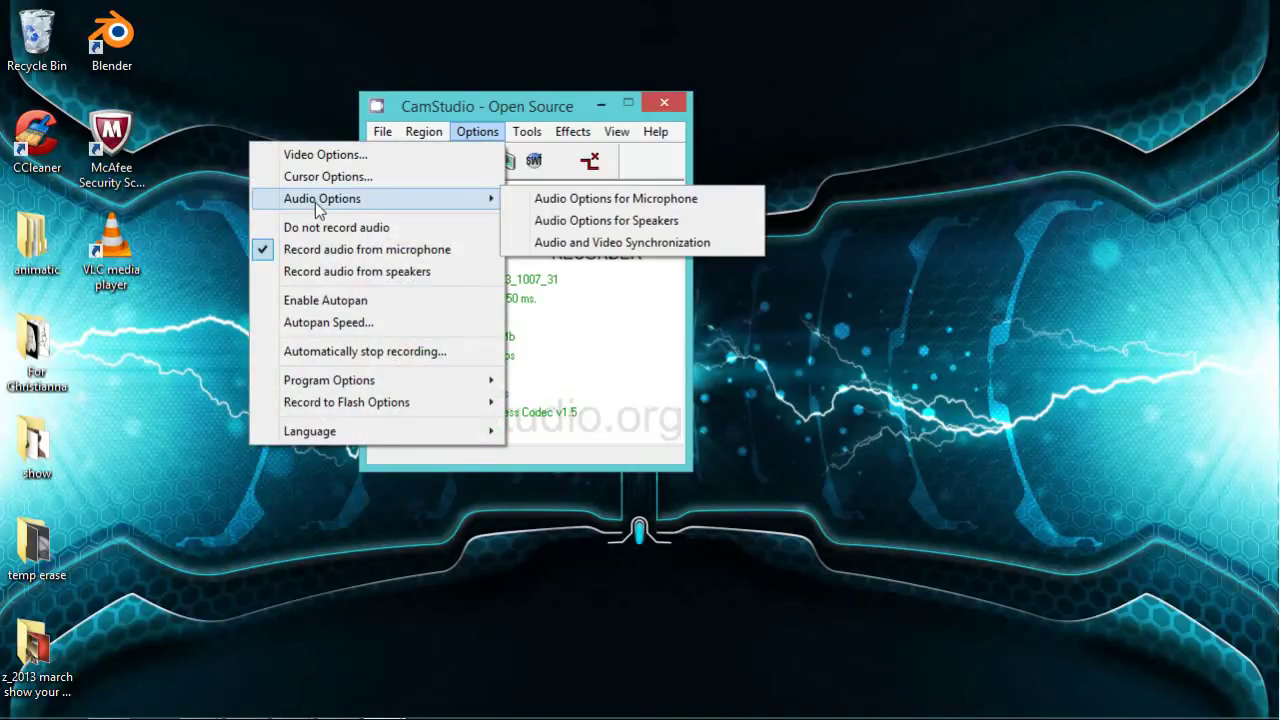
pyautogui.click(641, 203)
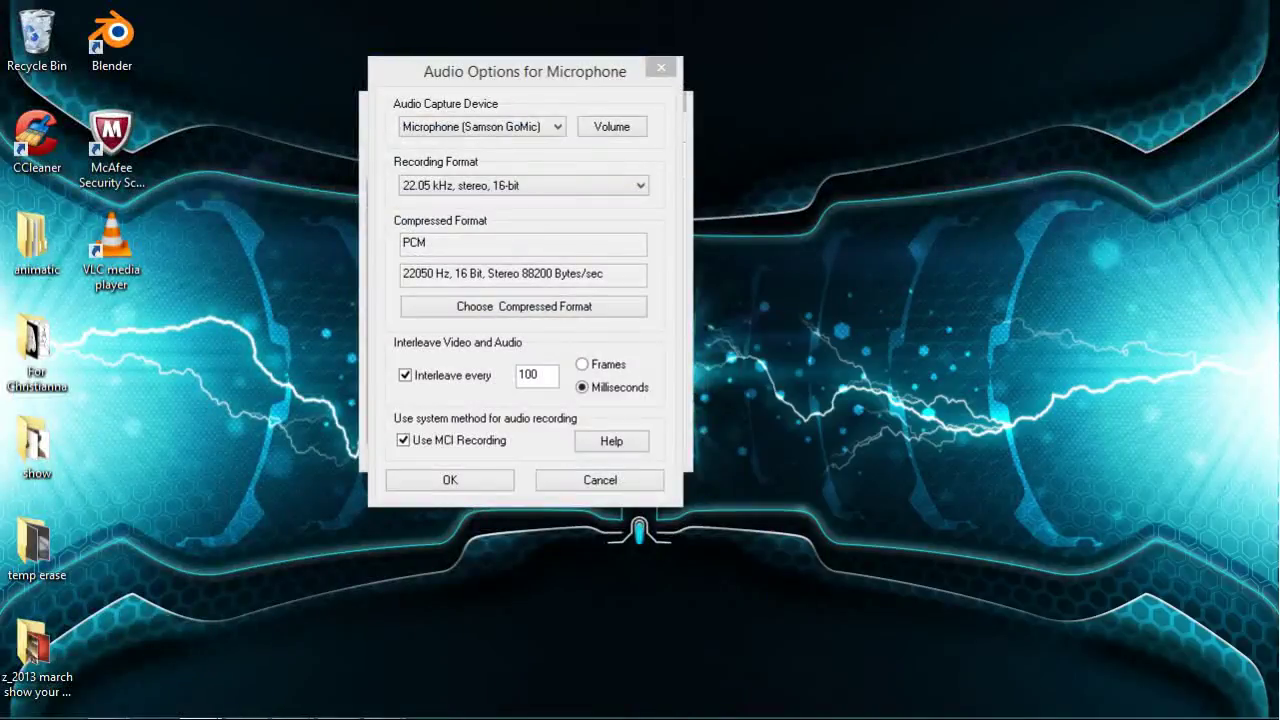
pyautogui.click(487, 483)
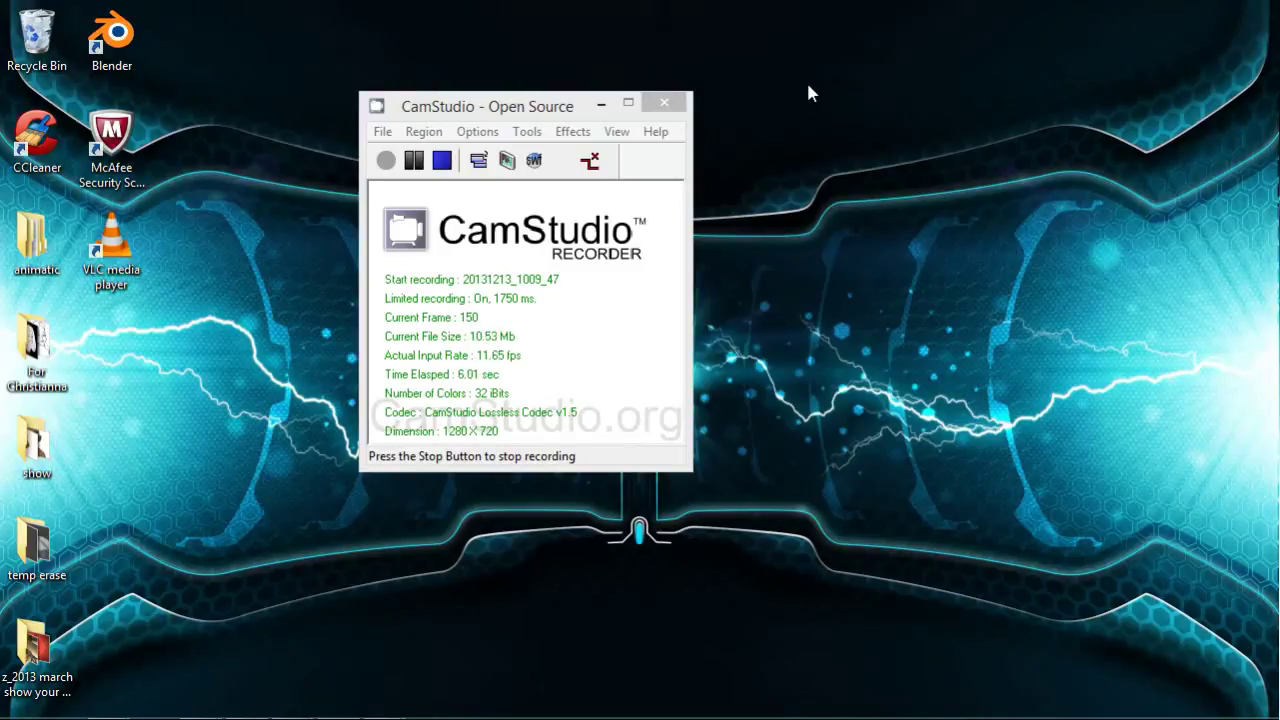
# Review the available capture region choices, leave them as they are, and stop the recording.
pyautogui.click(428, 134)
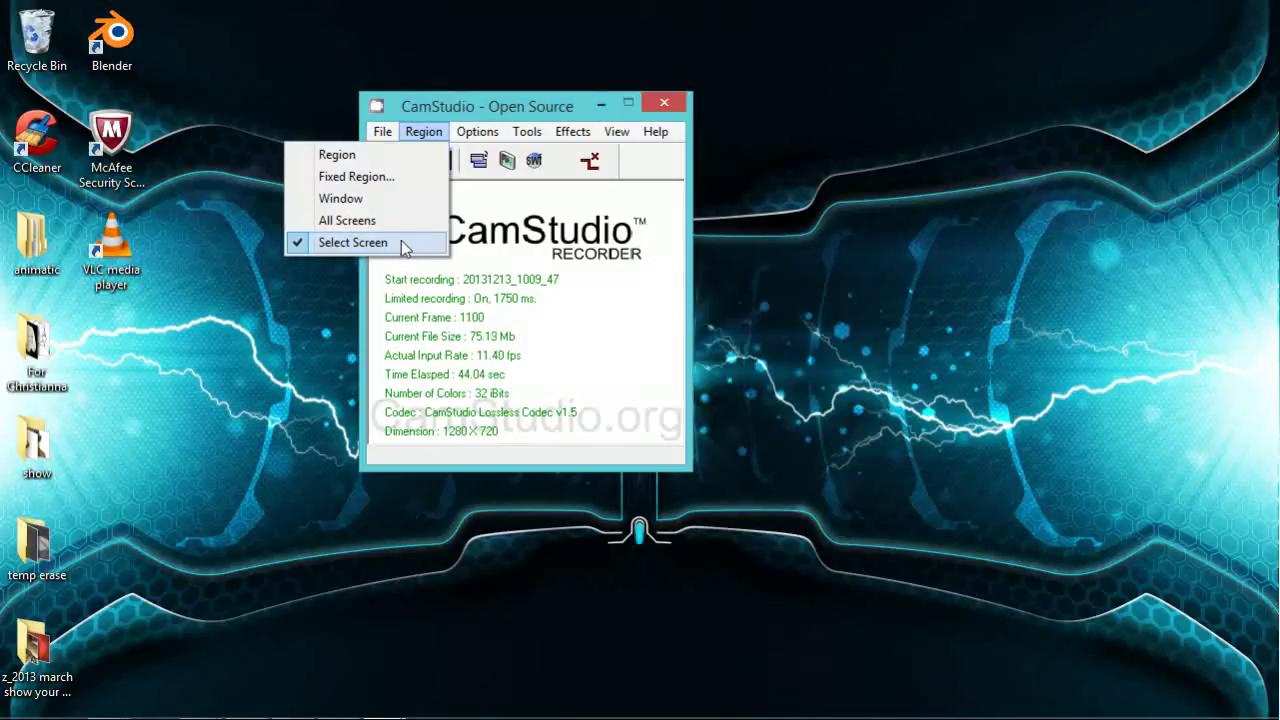
pyautogui.click(480, 101)
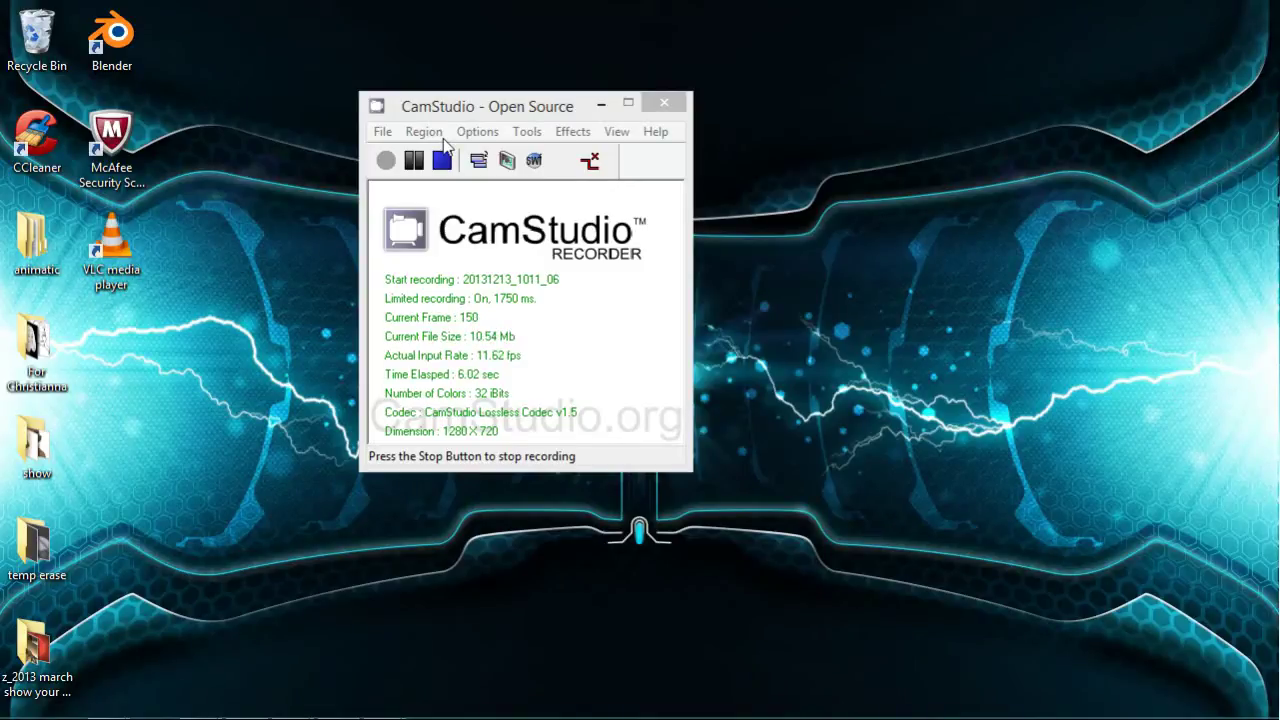
pyautogui.click(508, 107)
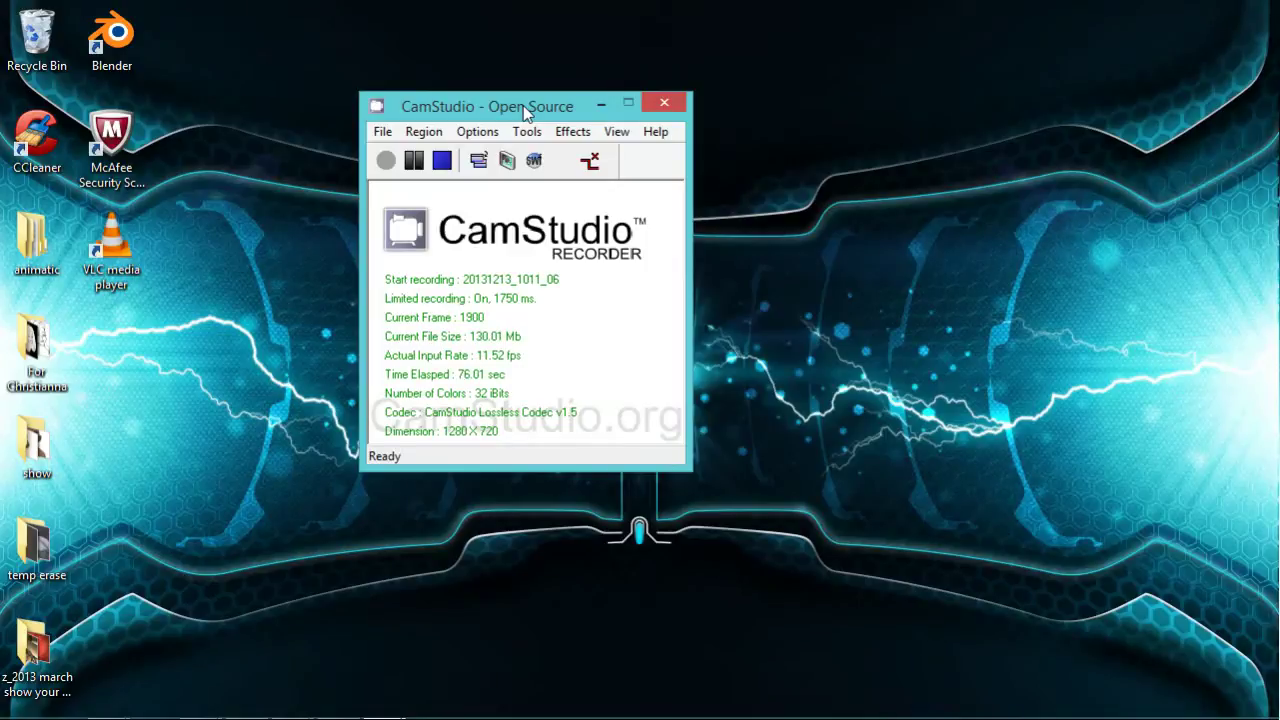
pyautogui.click(443, 162)
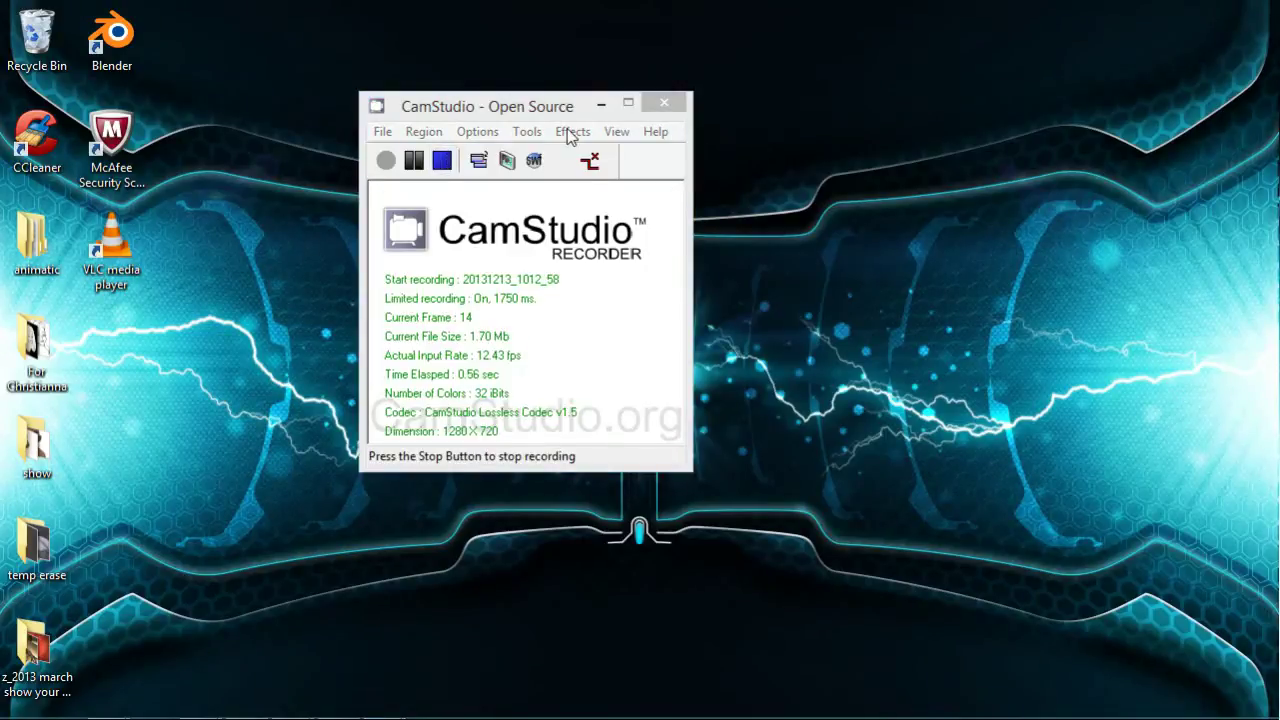
# Check the CamStudio Recorder version information and close it.
pyautogui.click(651, 134)
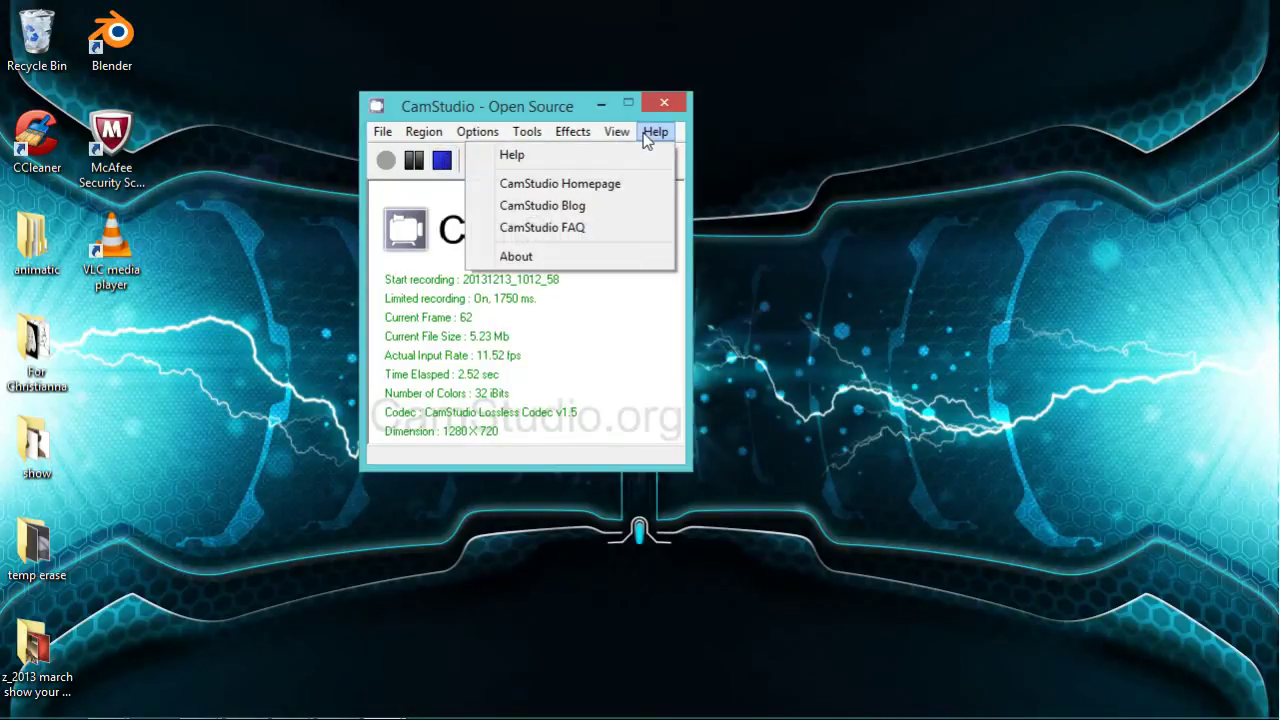
pyautogui.moveTo(616, 132)
pyautogui.click(557, 256)
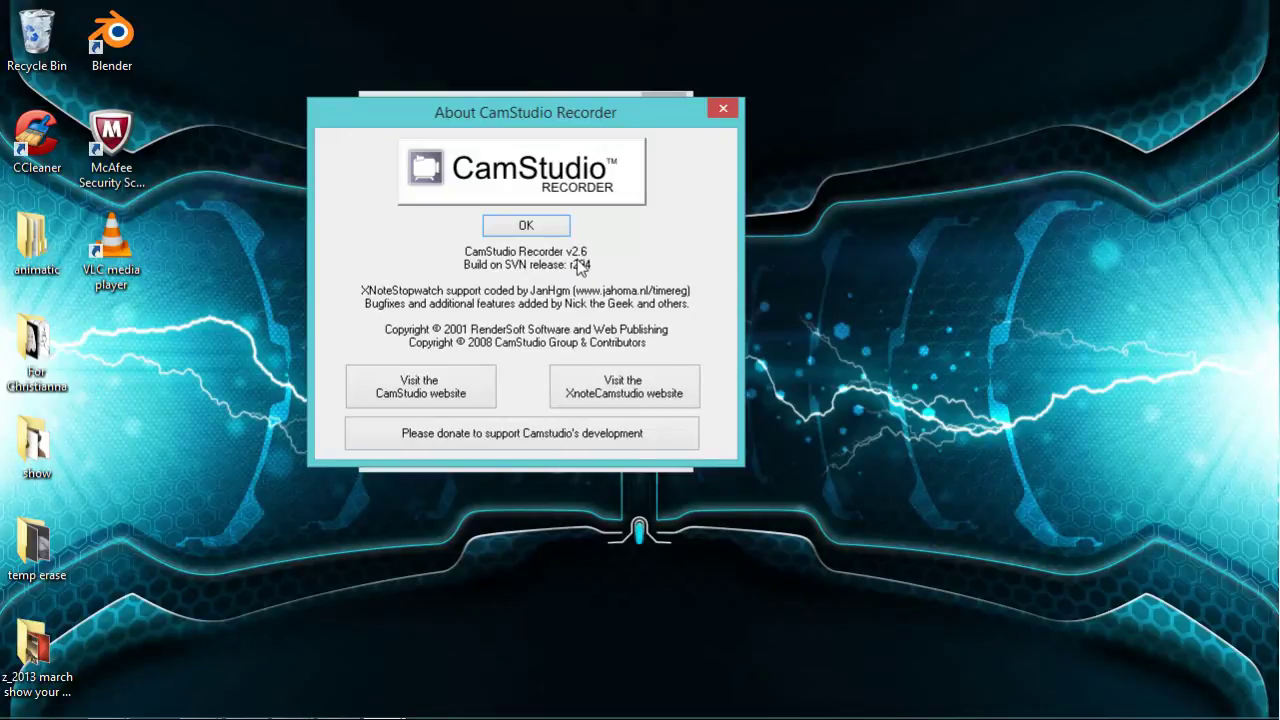
pyautogui.click(724, 110)
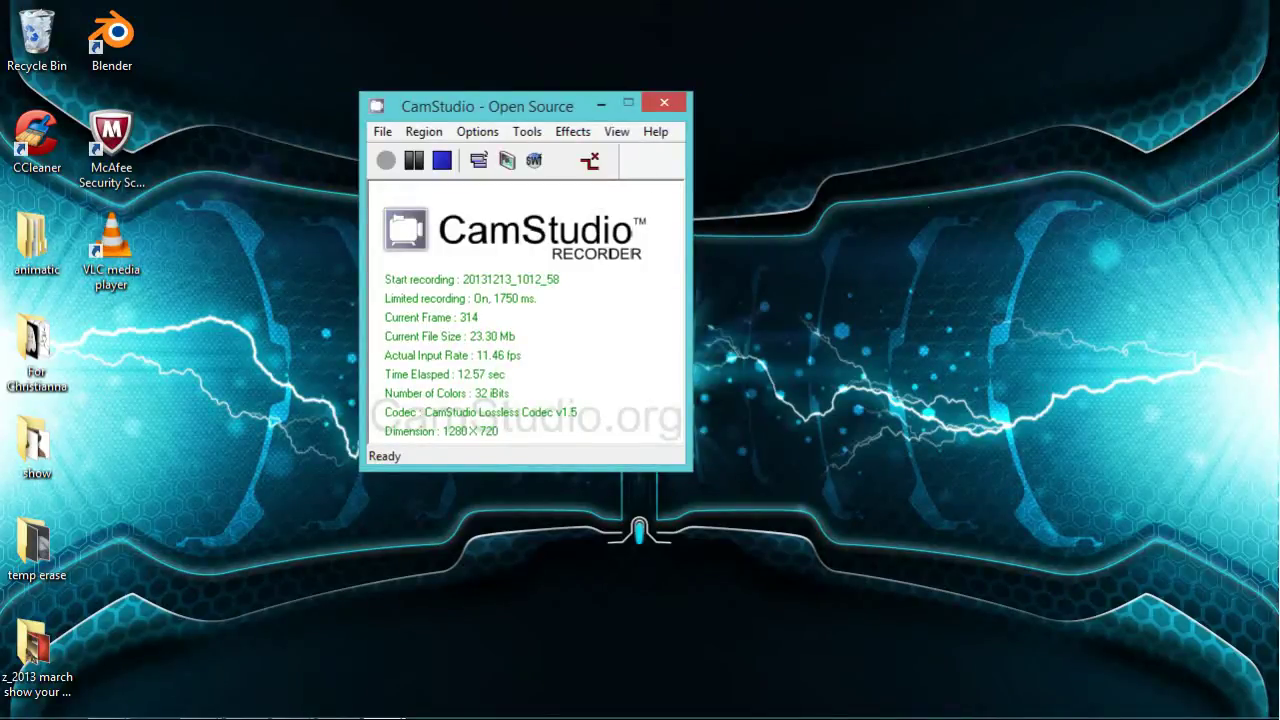
# Bring the folder window with the numbered video recordings into view, examine the clips, and move it off the display.
pyautogui.hotkey('alt', 'Tab')
pyautogui.moveTo(697, 292); pyautogui.dragTo(486, 84)
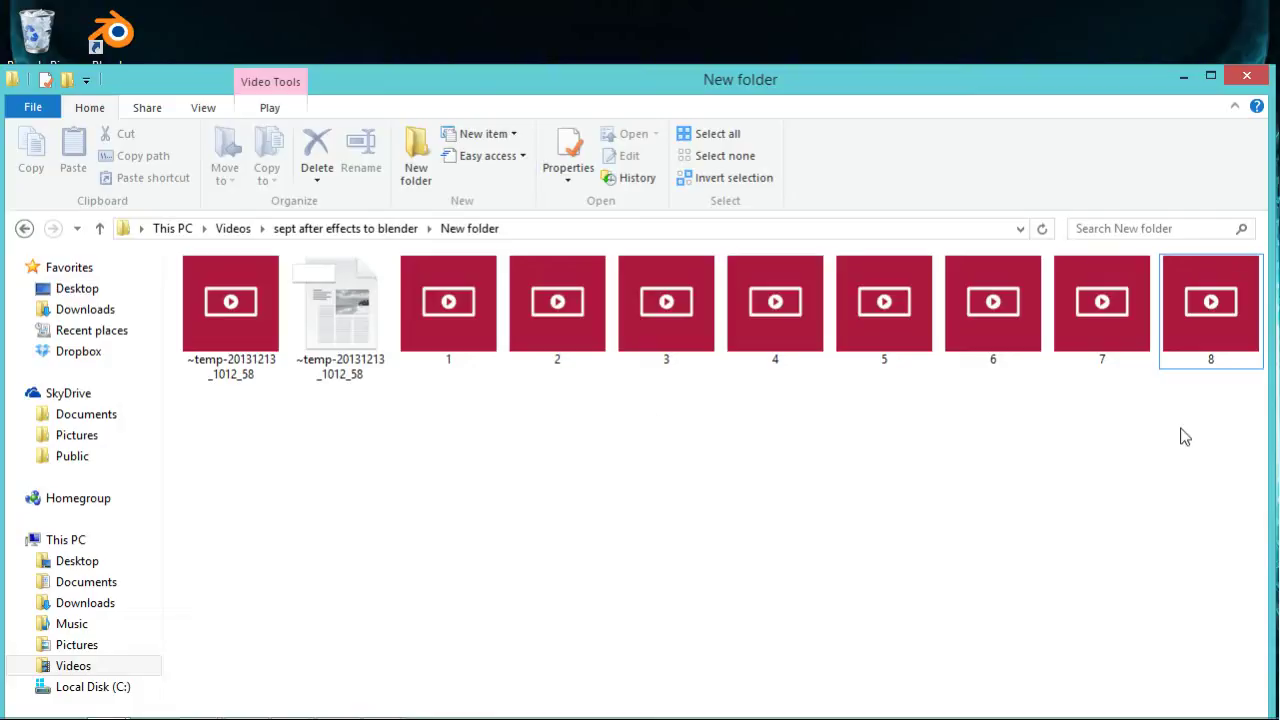
pyautogui.moveTo(568, 88); pyautogui.dragTo(1279, 290)
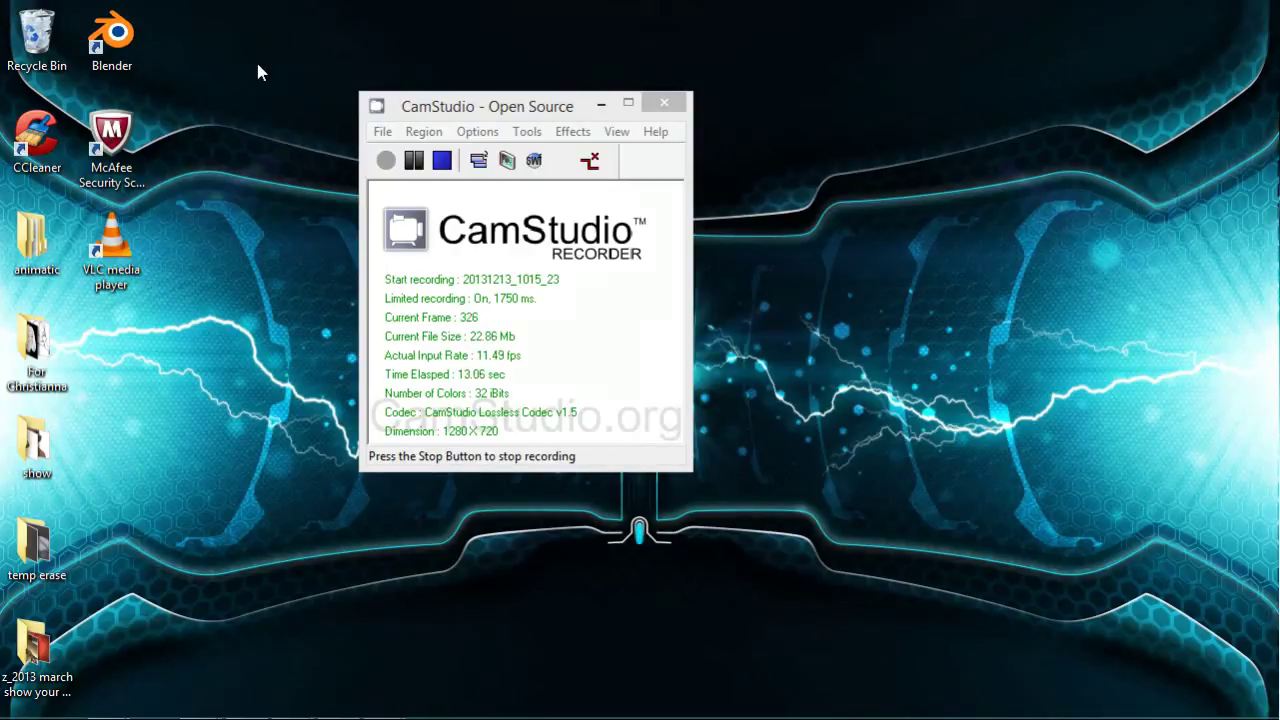
# Move the CamStudio window off the main display to clear the desktop.
pyautogui.moveTo(449, 108); pyautogui.dragTo(1143, 253)
pyautogui.click(1135, 229)
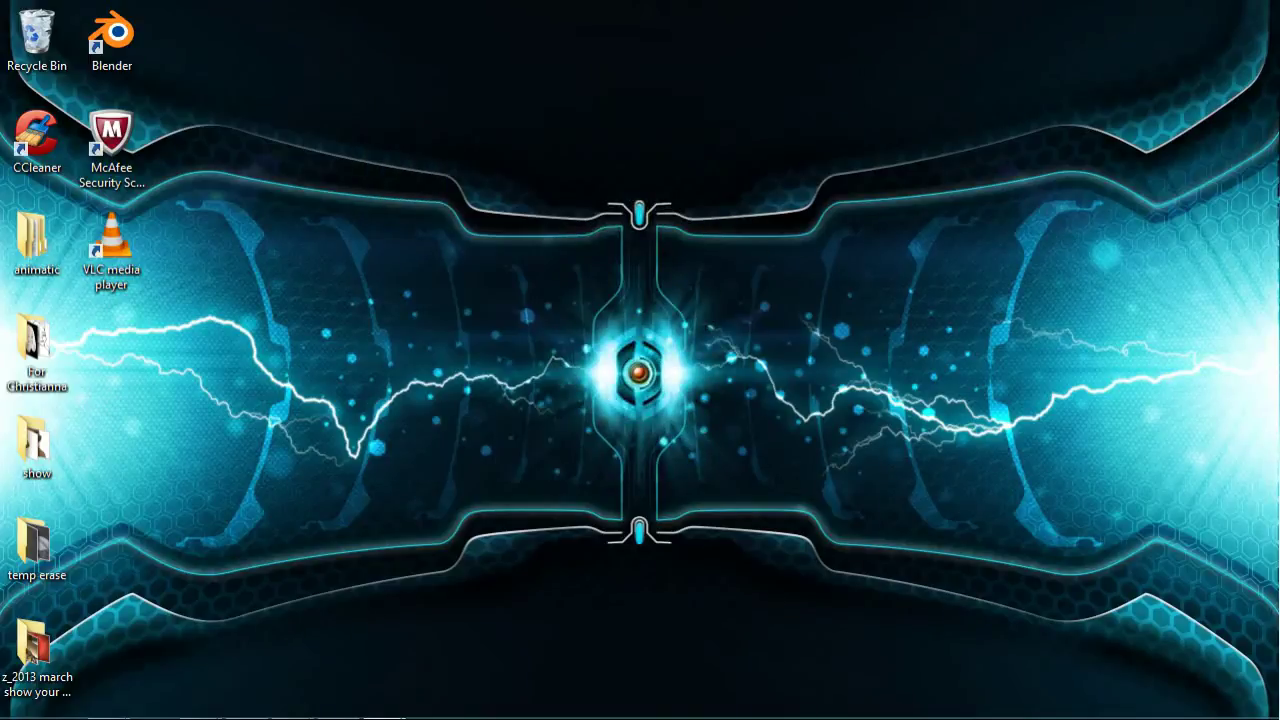
# Switch to Blender by launching it from the desktop, and open its User Preferences.
pyautogui.doubleClick(112, 40)
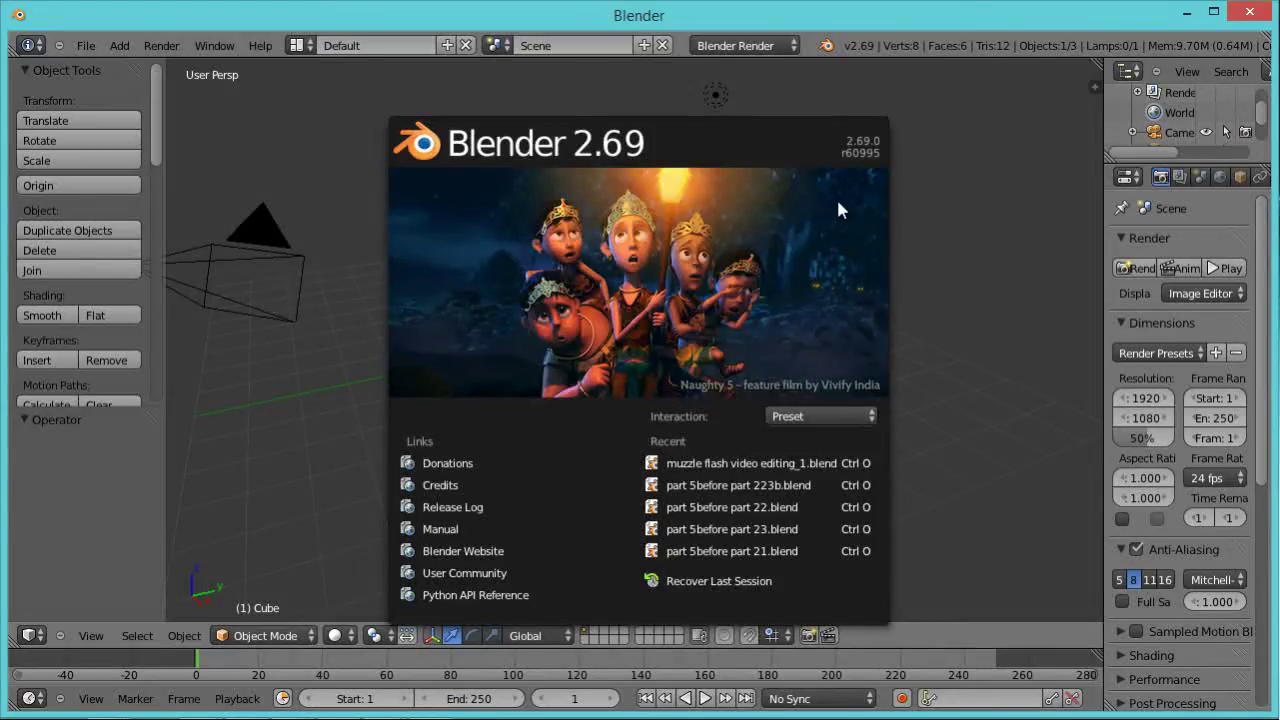
pyautogui.click(961, 155)
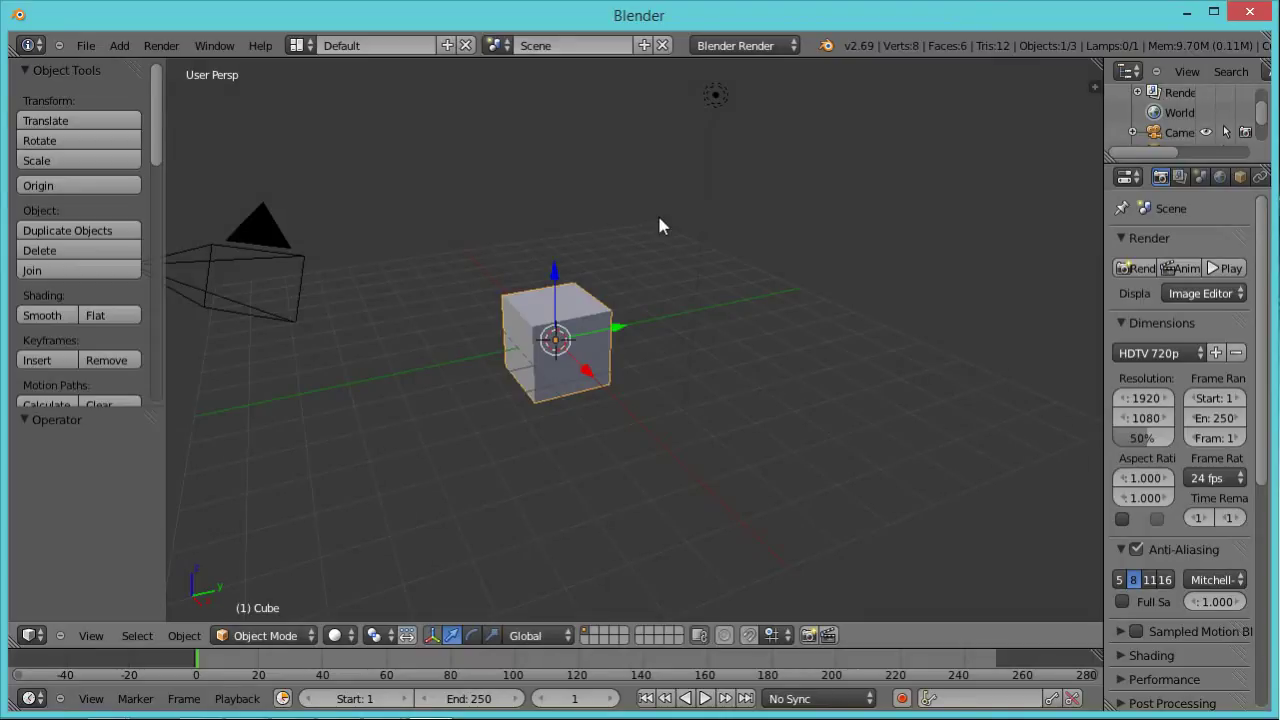
pyautogui.click(86, 46)
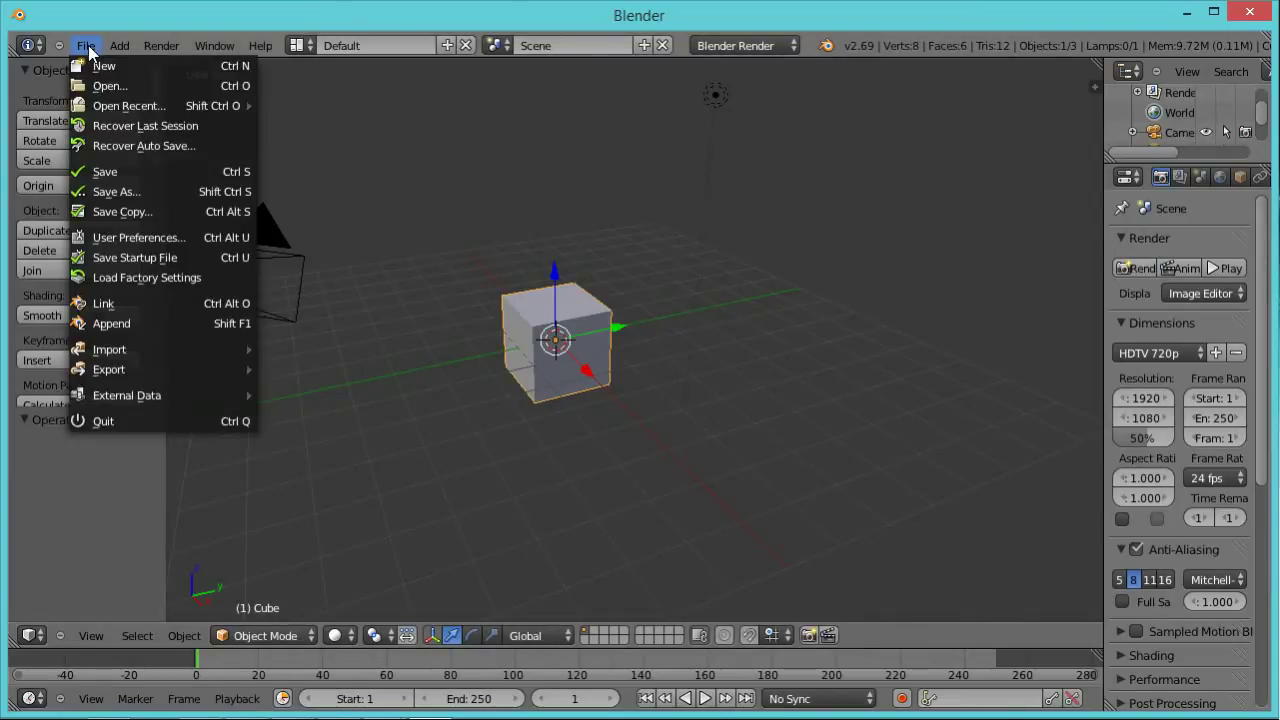
pyautogui.click(170, 242)
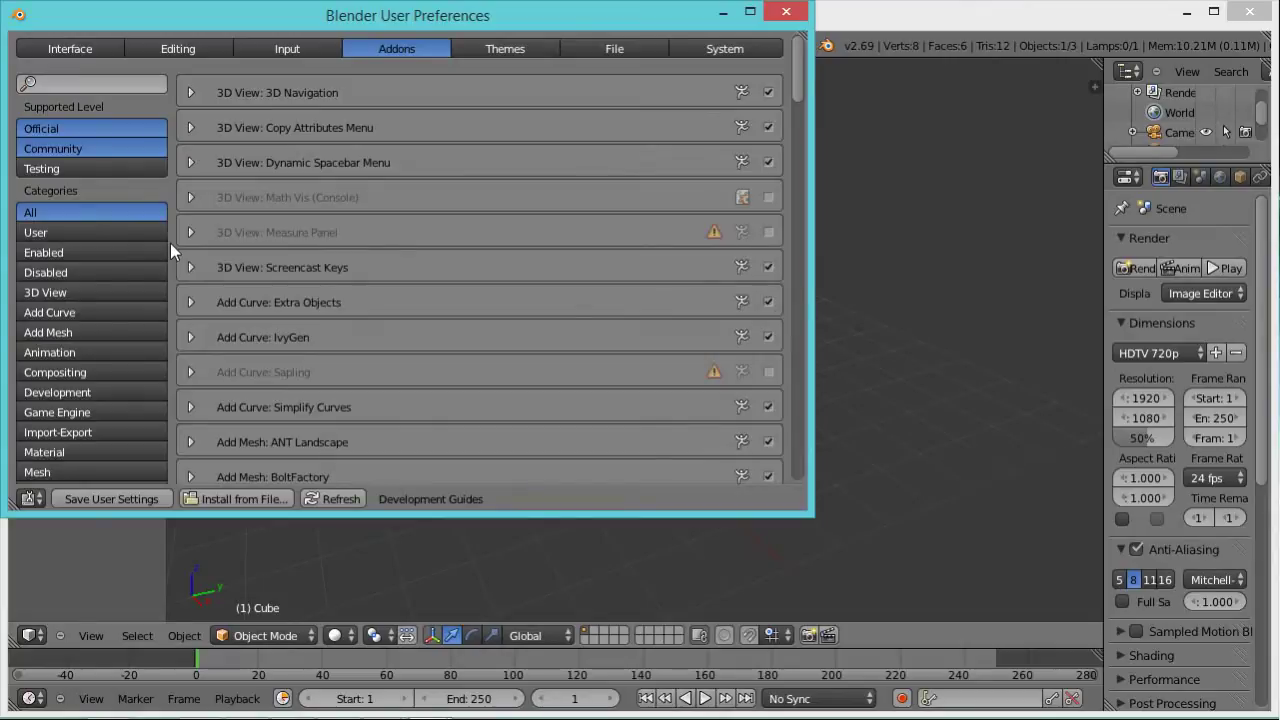
# Review the Input preferences and close them, and switch the screen layout to Video Editing.
pyautogui.click(295, 49)
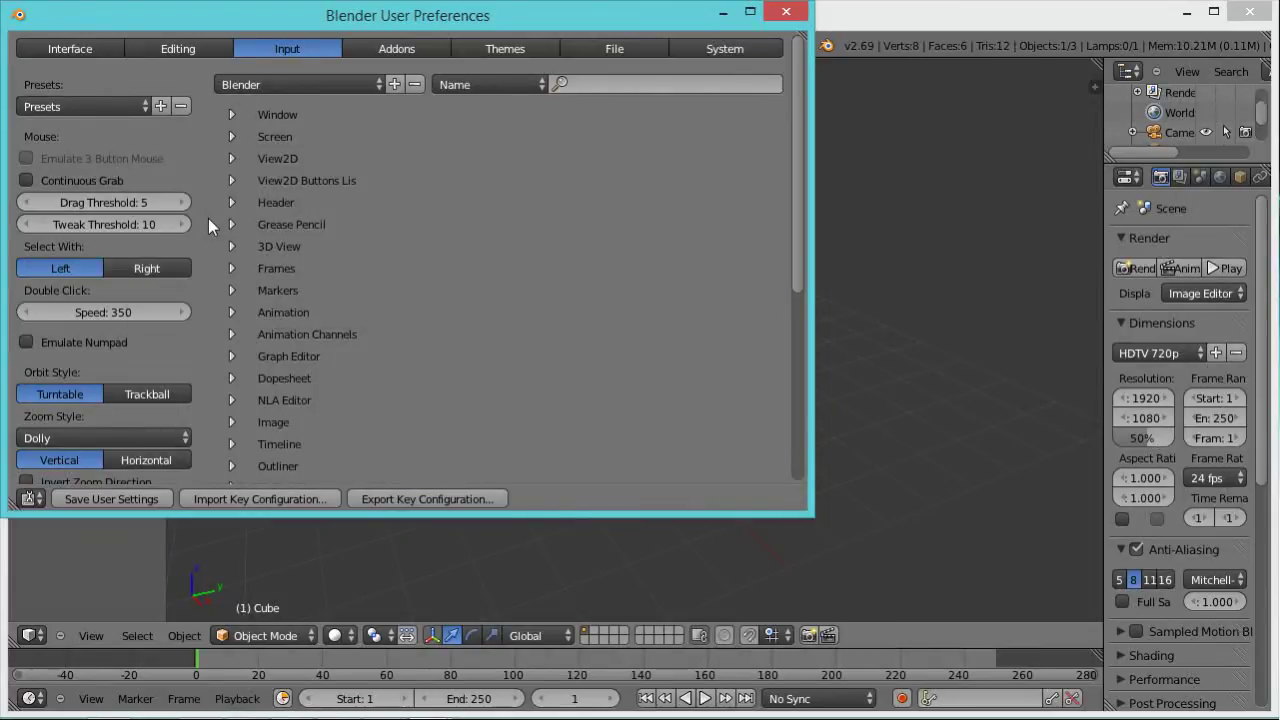
pyautogui.click(787, 13)
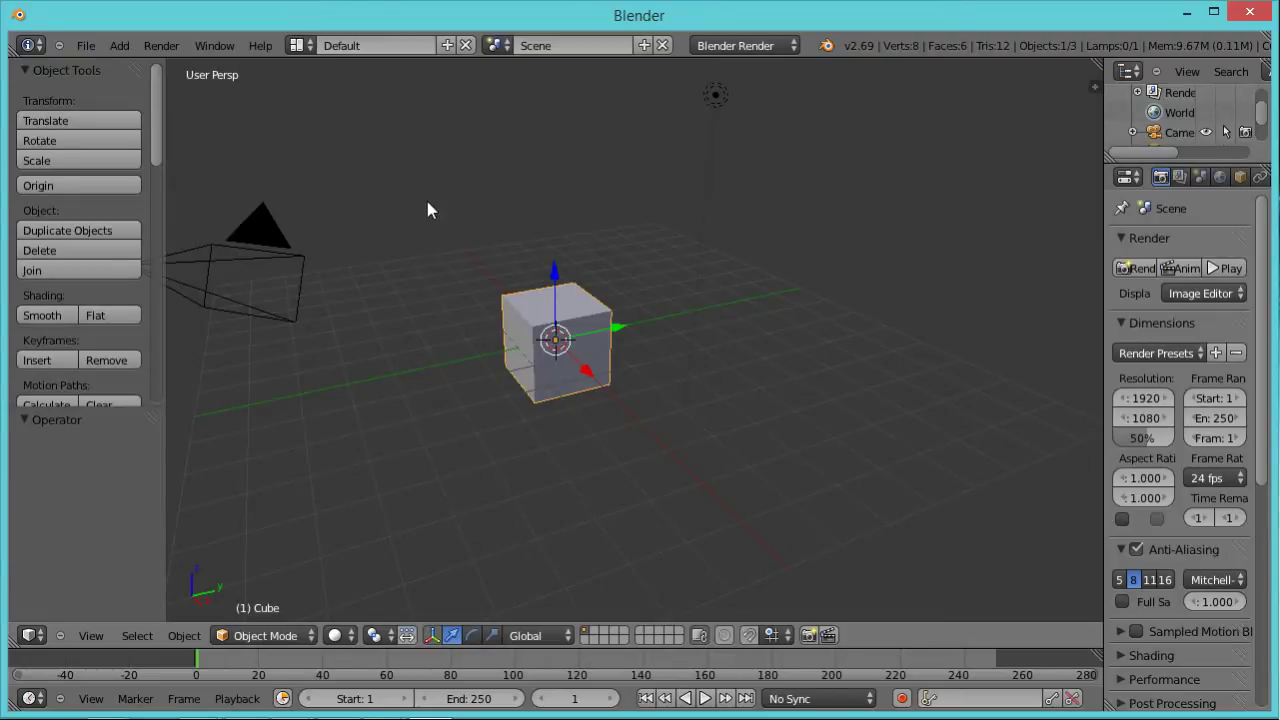
pyautogui.click(308, 50)
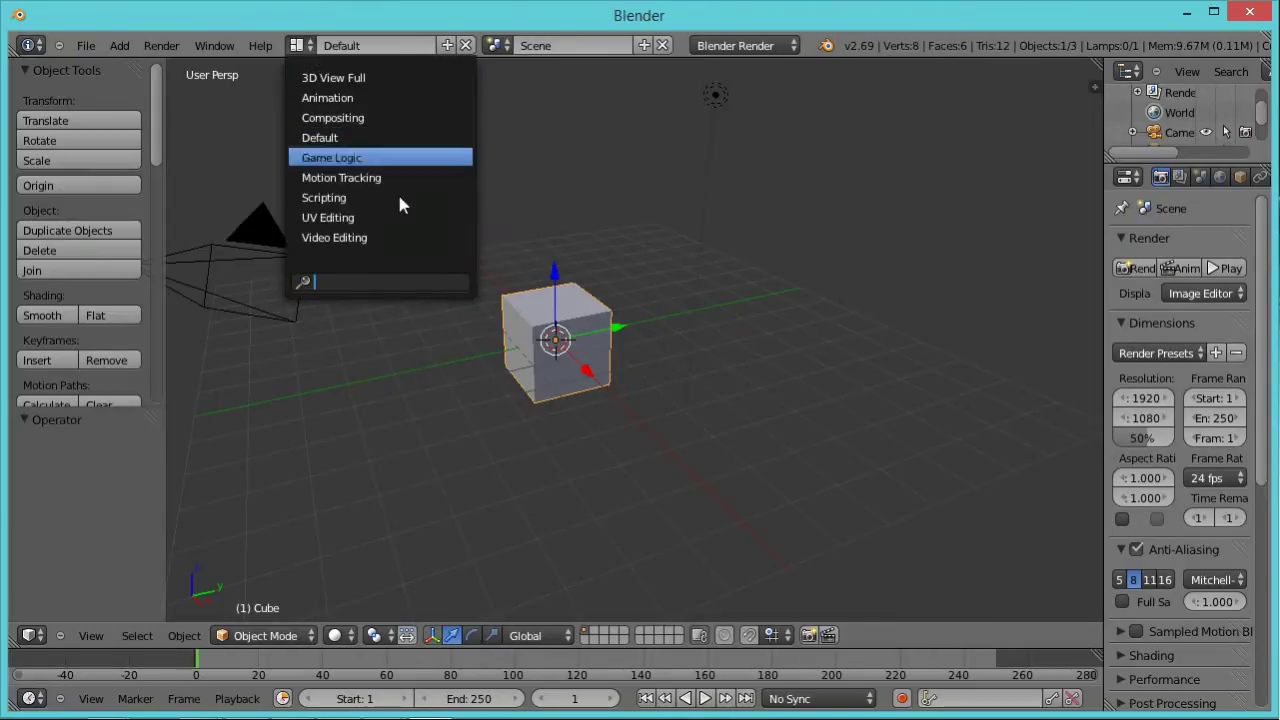
pyautogui.click(403, 249)
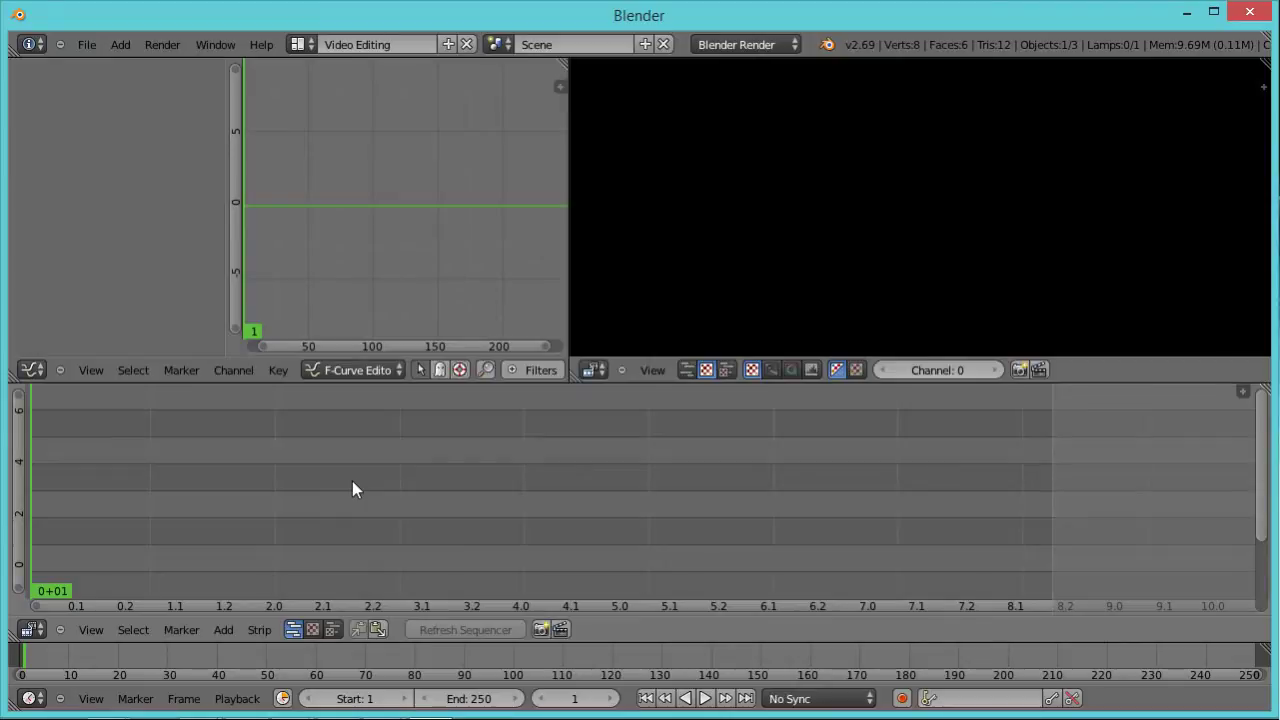
# Browse for a movie strip in the New folder inside Videos\sept after effects to blender, examine the numbered AVI clips, and cancel the import.
pyautogui.click(219, 631)
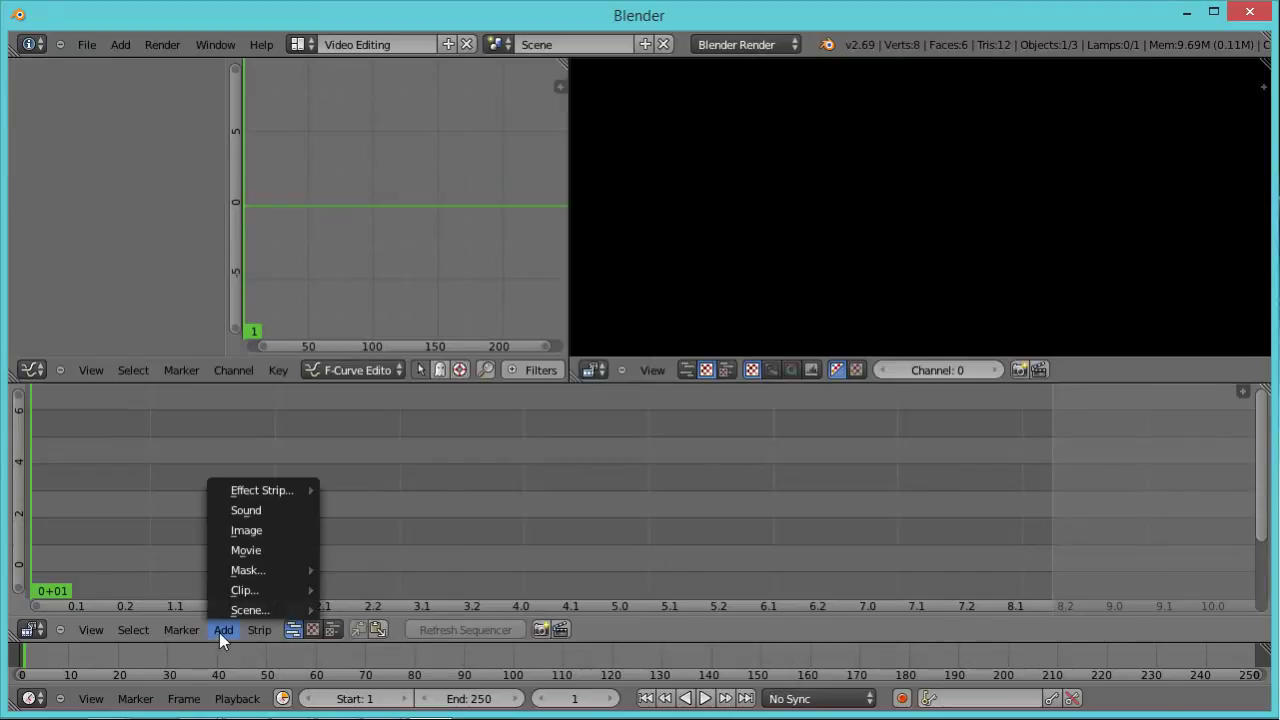
pyautogui.click(266, 550)
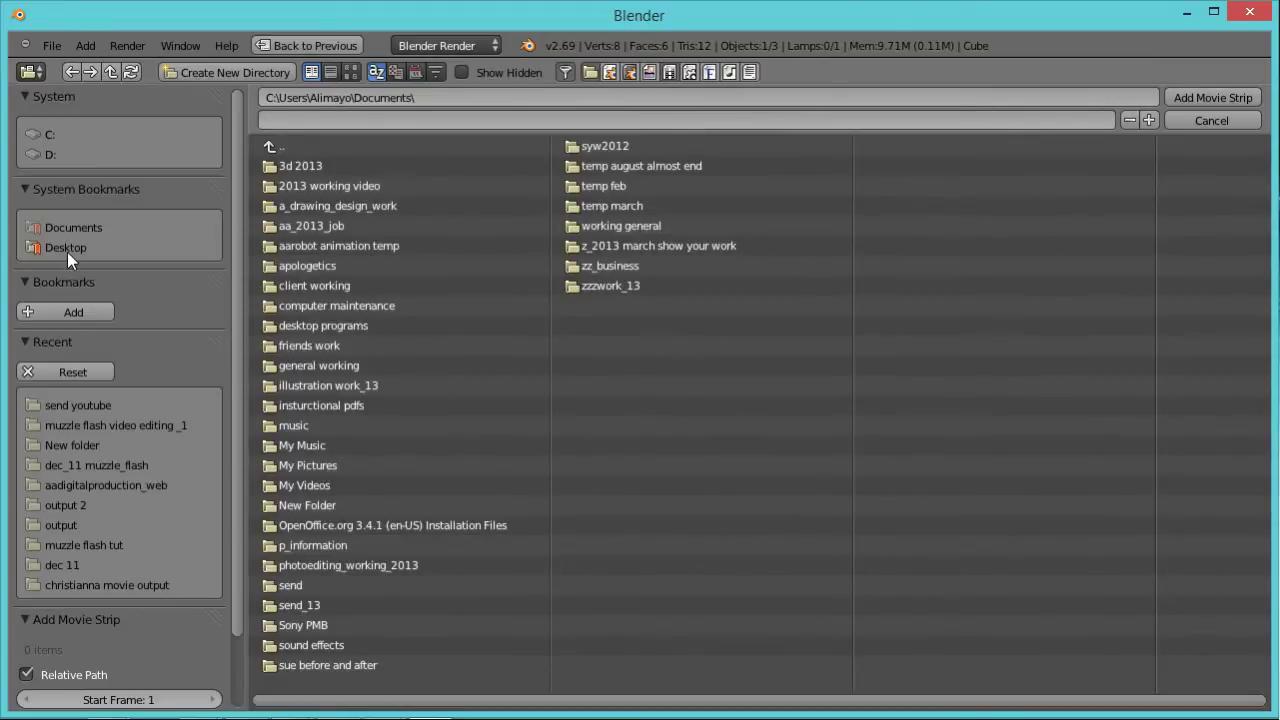
pyautogui.click(60, 132)
pyautogui.click(322, 404)
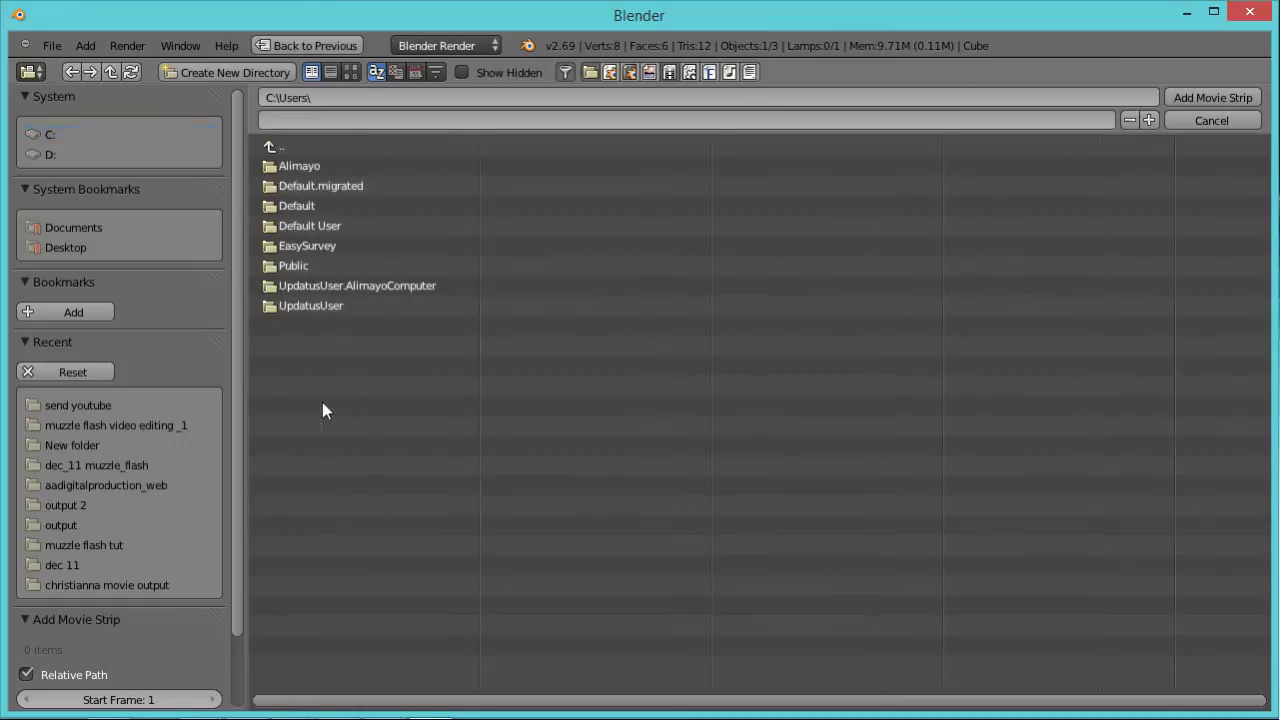
pyautogui.click(309, 168)
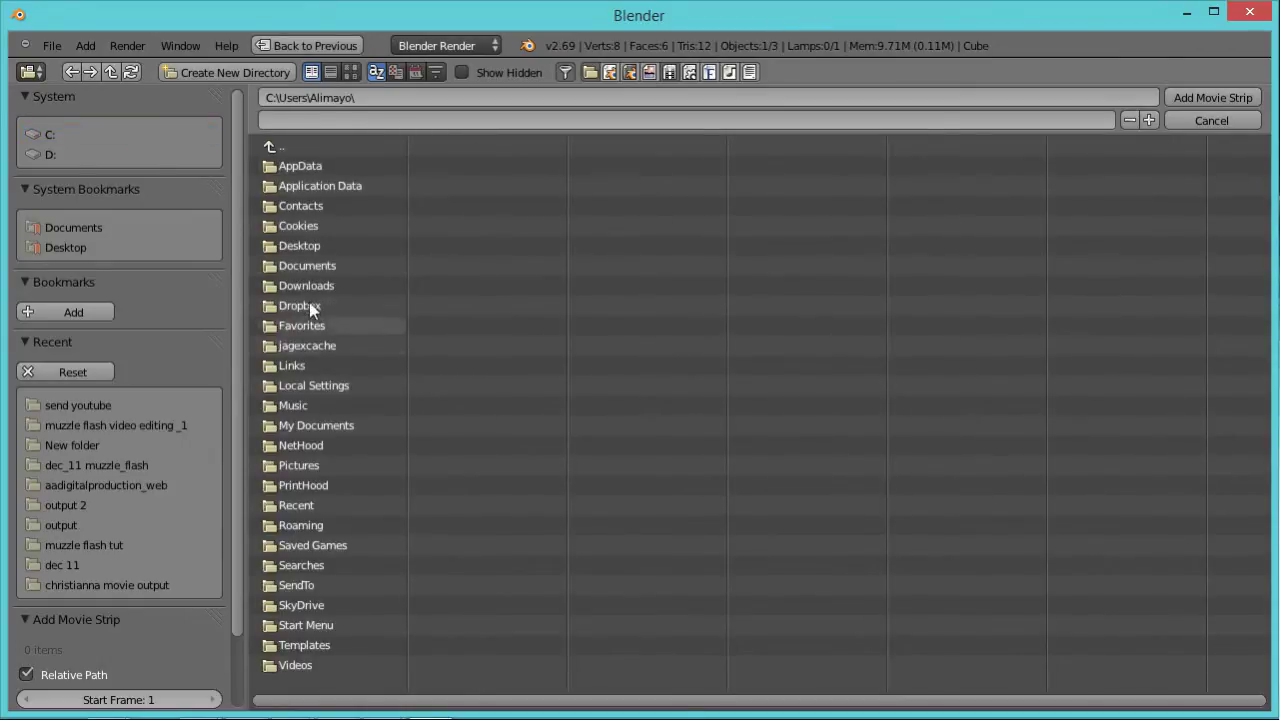
pyautogui.click(316, 664)
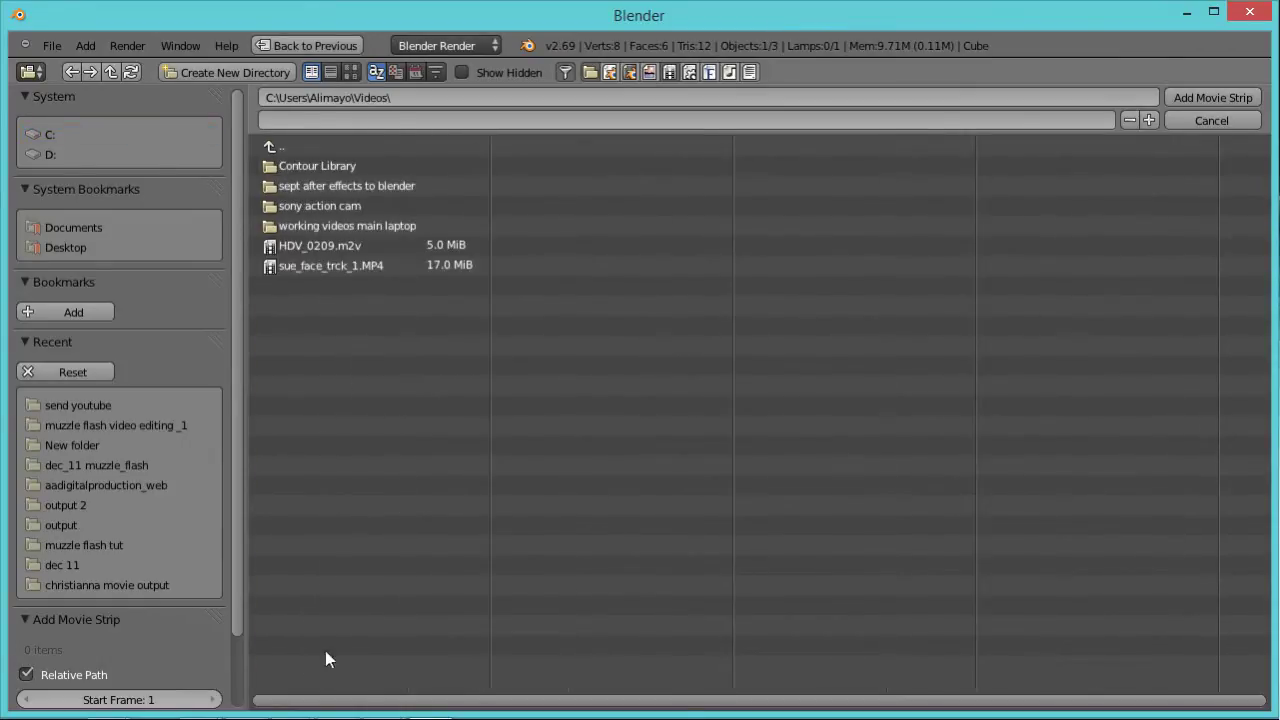
pyautogui.click(352, 188)
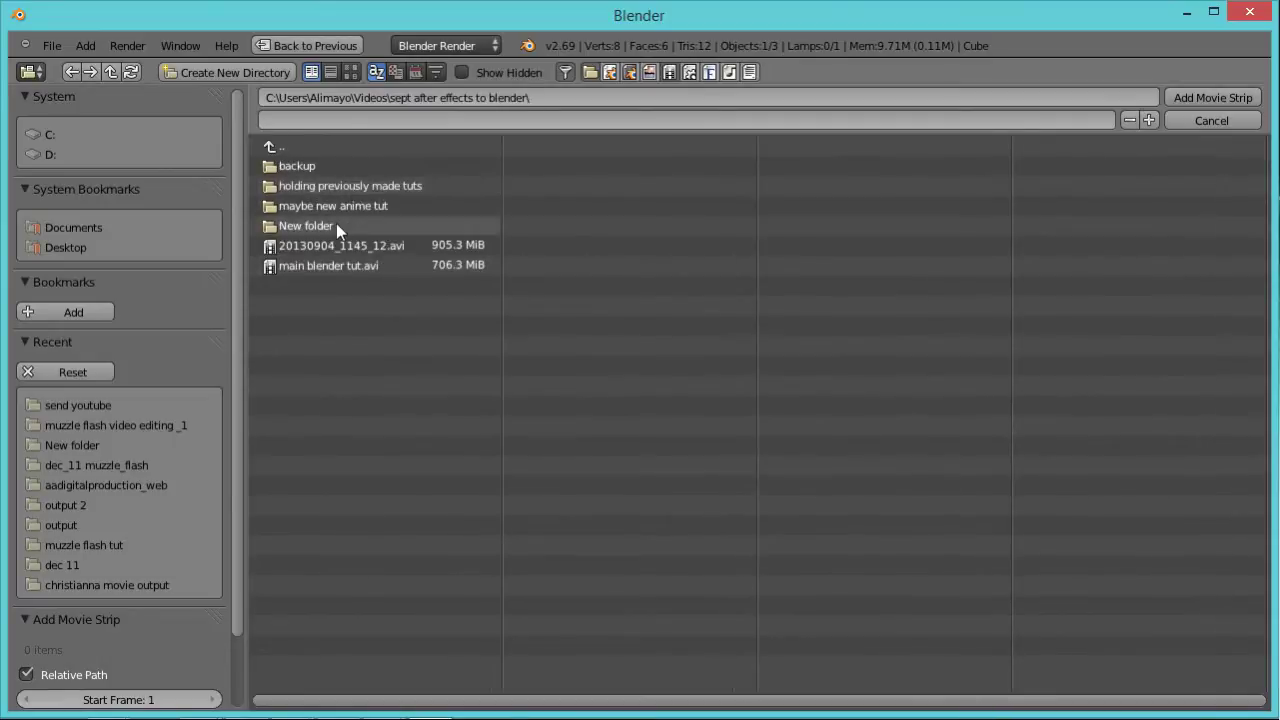
pyautogui.click(336, 226)
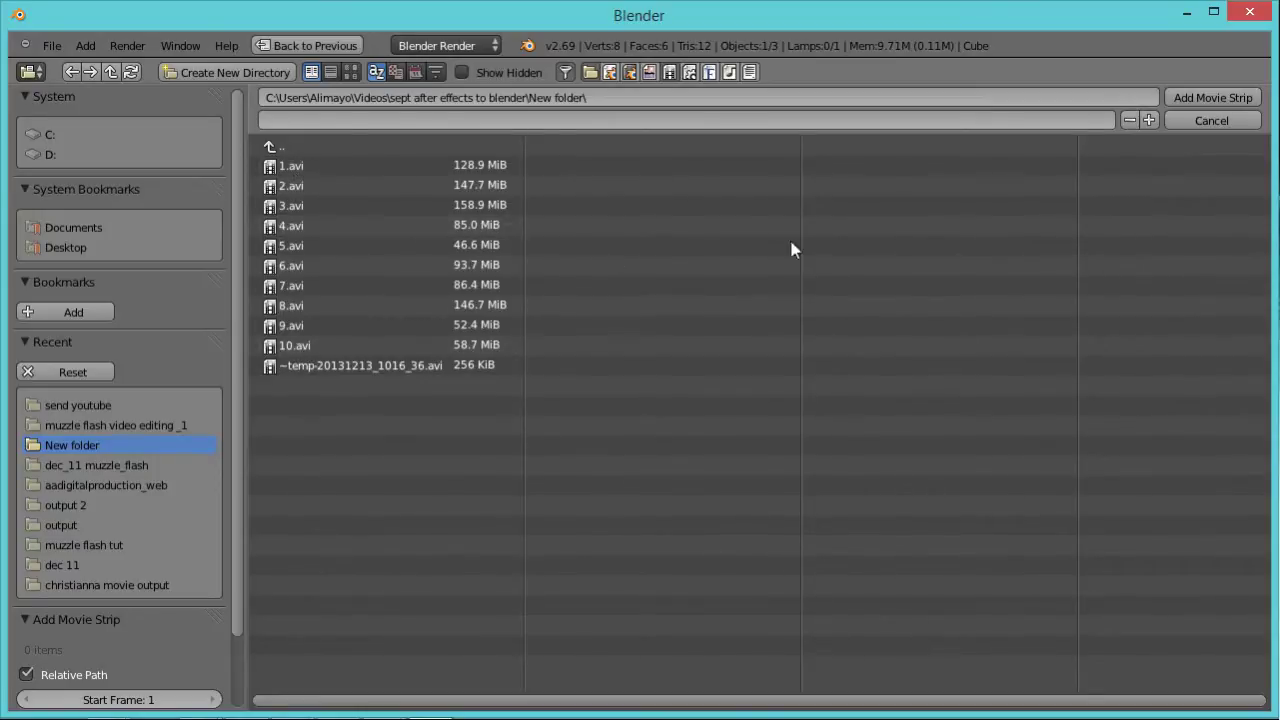
pyautogui.click(1212, 121)
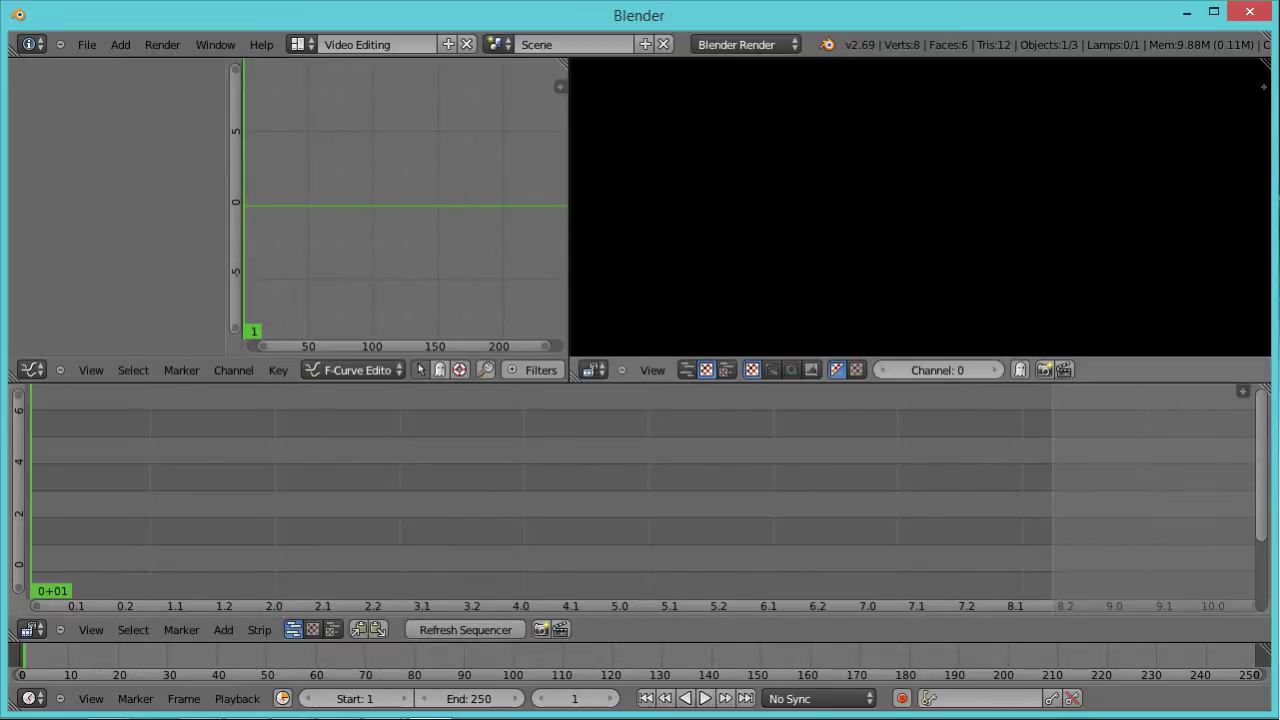
# Bring CamStudio into view, check its user-specified recording directory without changing it, and move the CamStudio window off the display.
pyautogui.moveTo(301, 176); pyautogui.dragTo(483, 106)
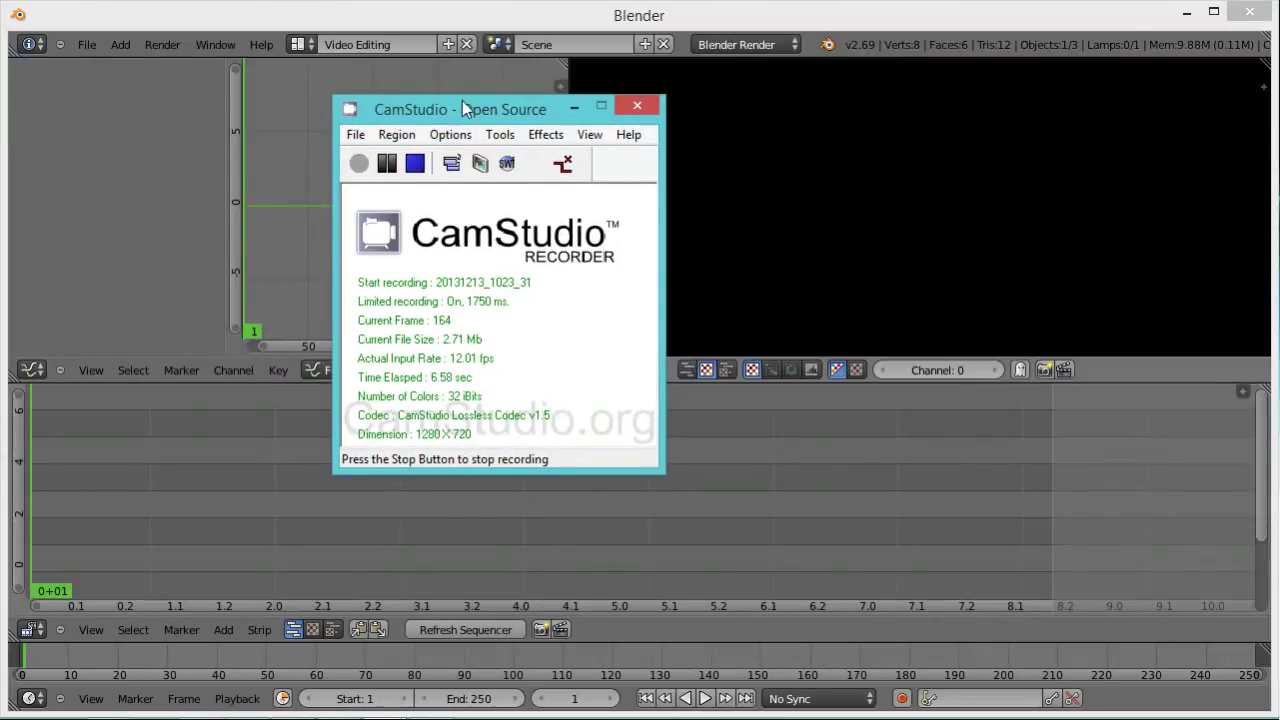
pyautogui.click(451, 135)
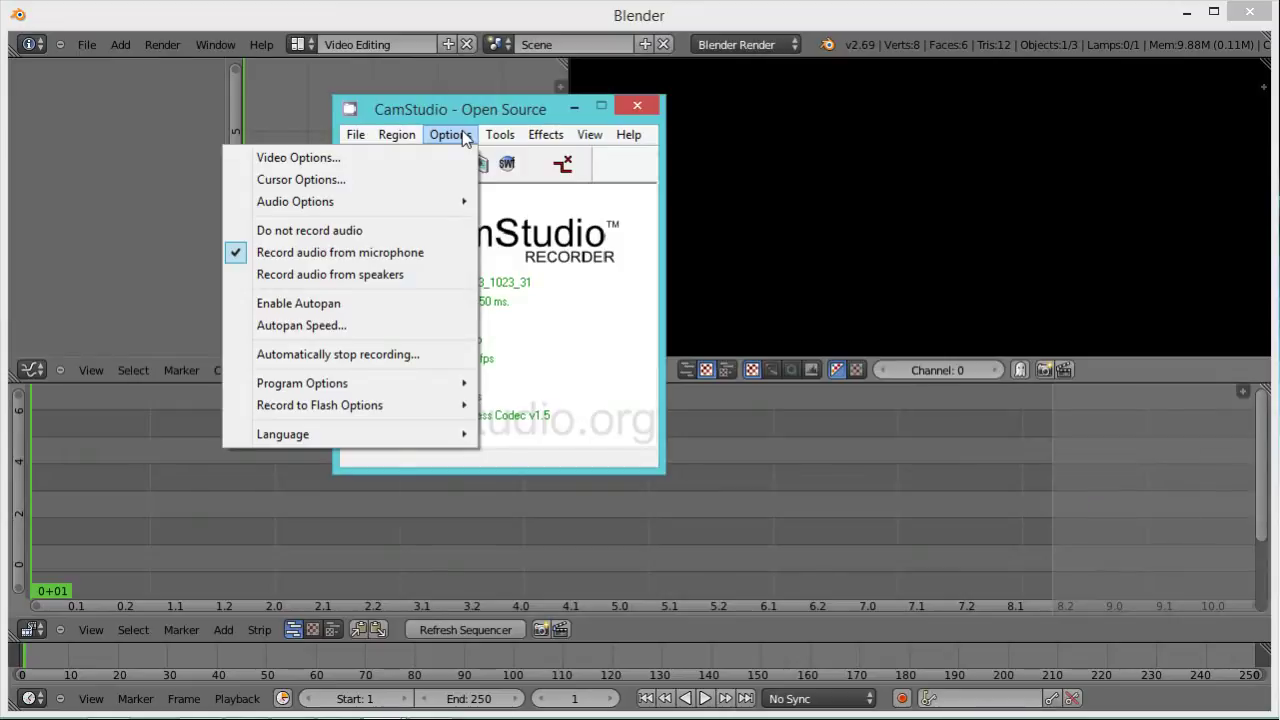
pyautogui.moveTo(394, 383)
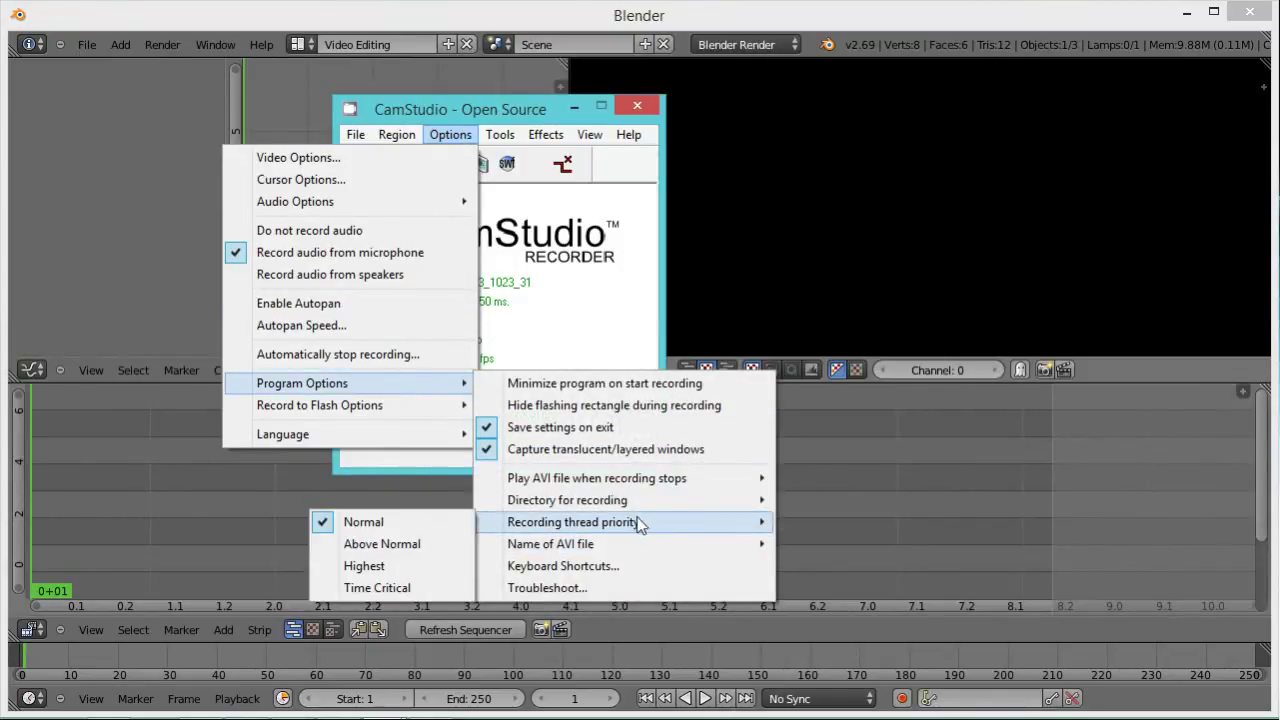
pyautogui.moveTo(634, 500)
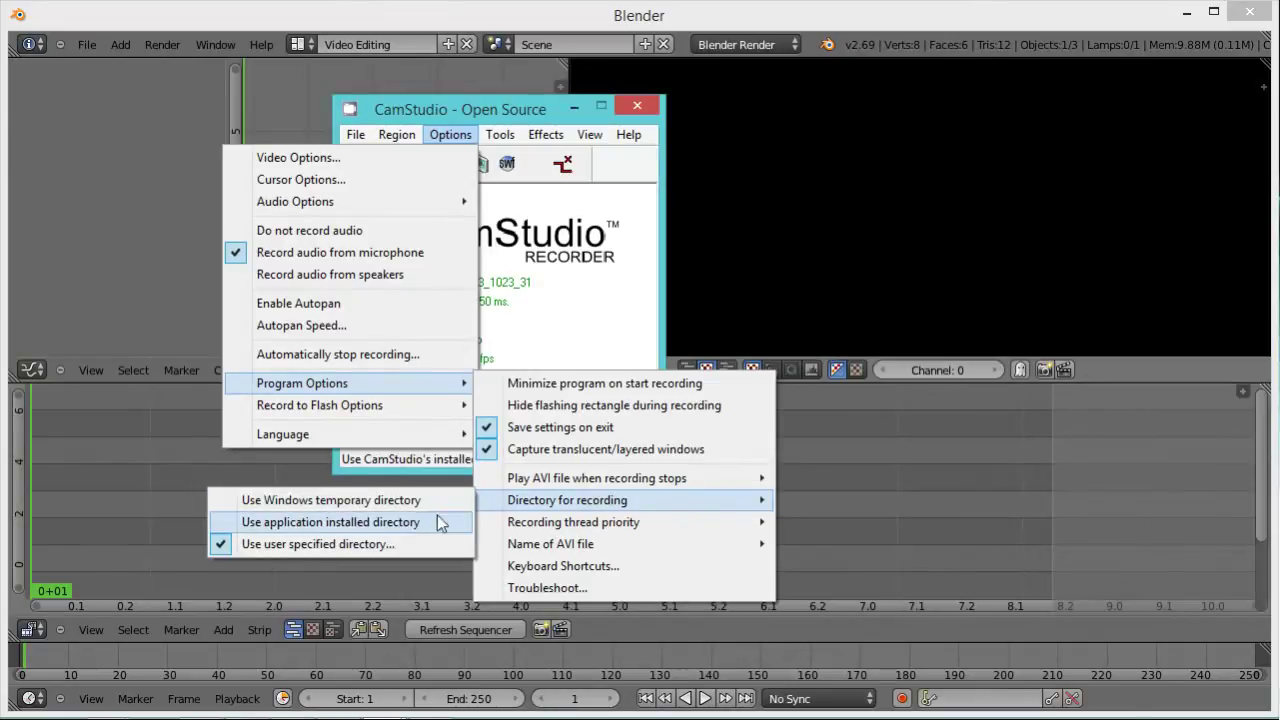
pyautogui.click(387, 550)
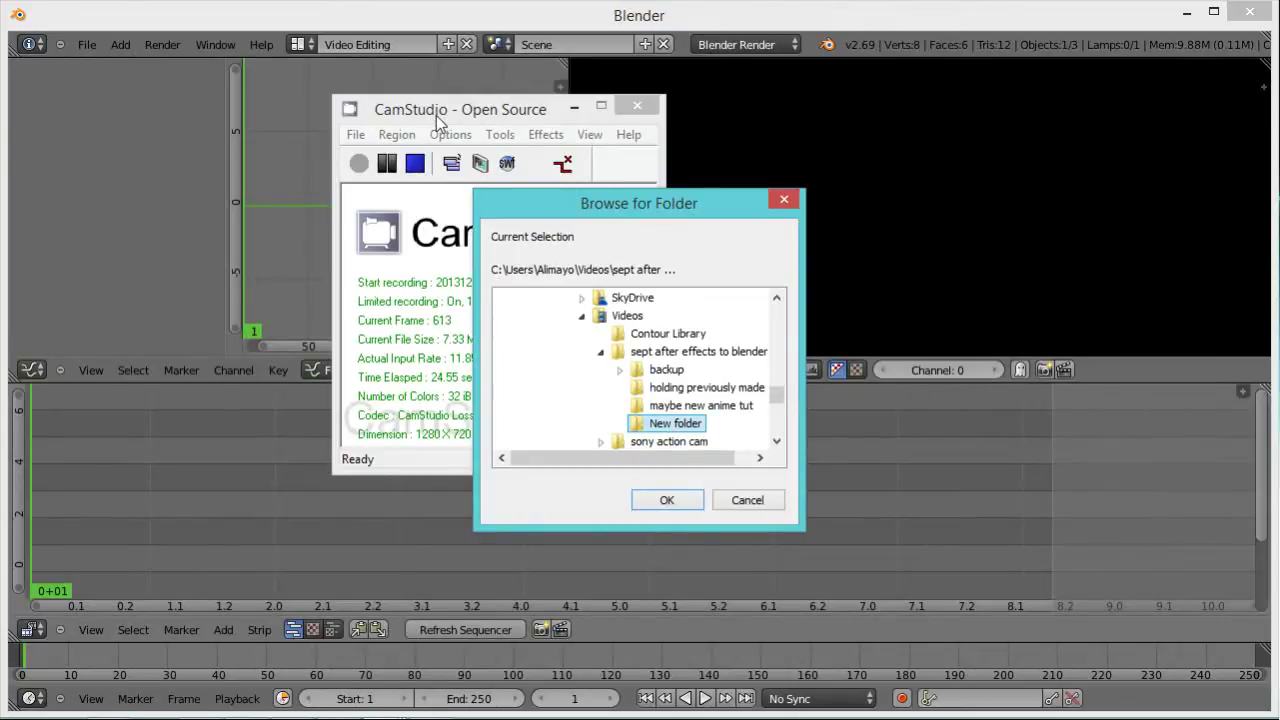
pyautogui.click(748, 500)
pyautogui.moveTo(524, 113); pyautogui.dragTo(1279, 719)
pyautogui.click(544, 272)
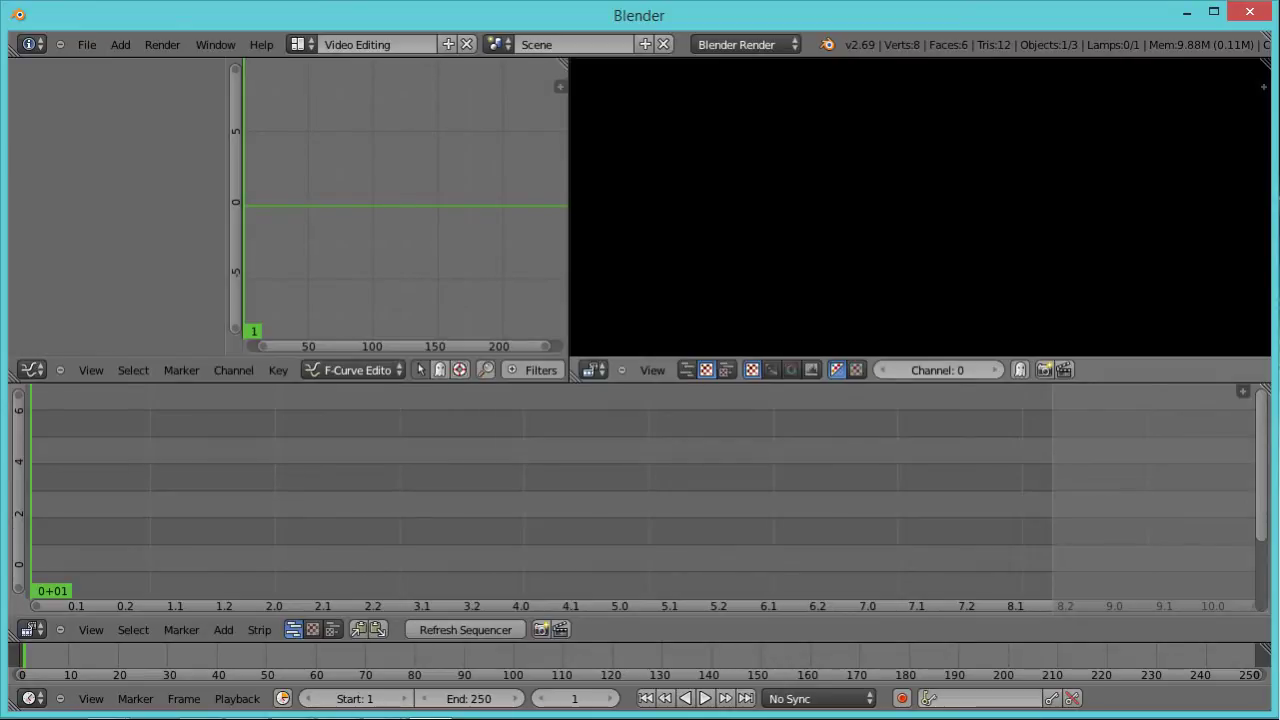
# Scrub the sequencer playhead to about frame 88 and return it to the first frame.
pyautogui.moveTo(54, 591); pyautogui.dragTo(465, 571)
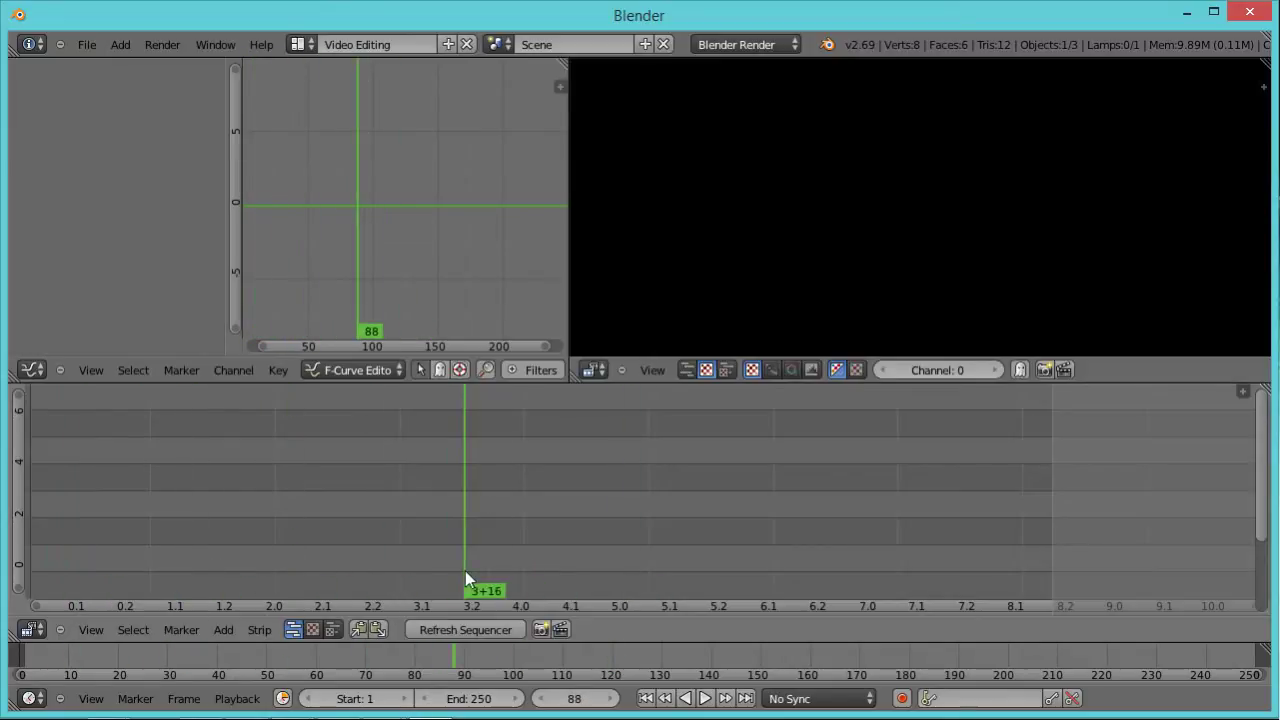
pyautogui.click(647, 698)
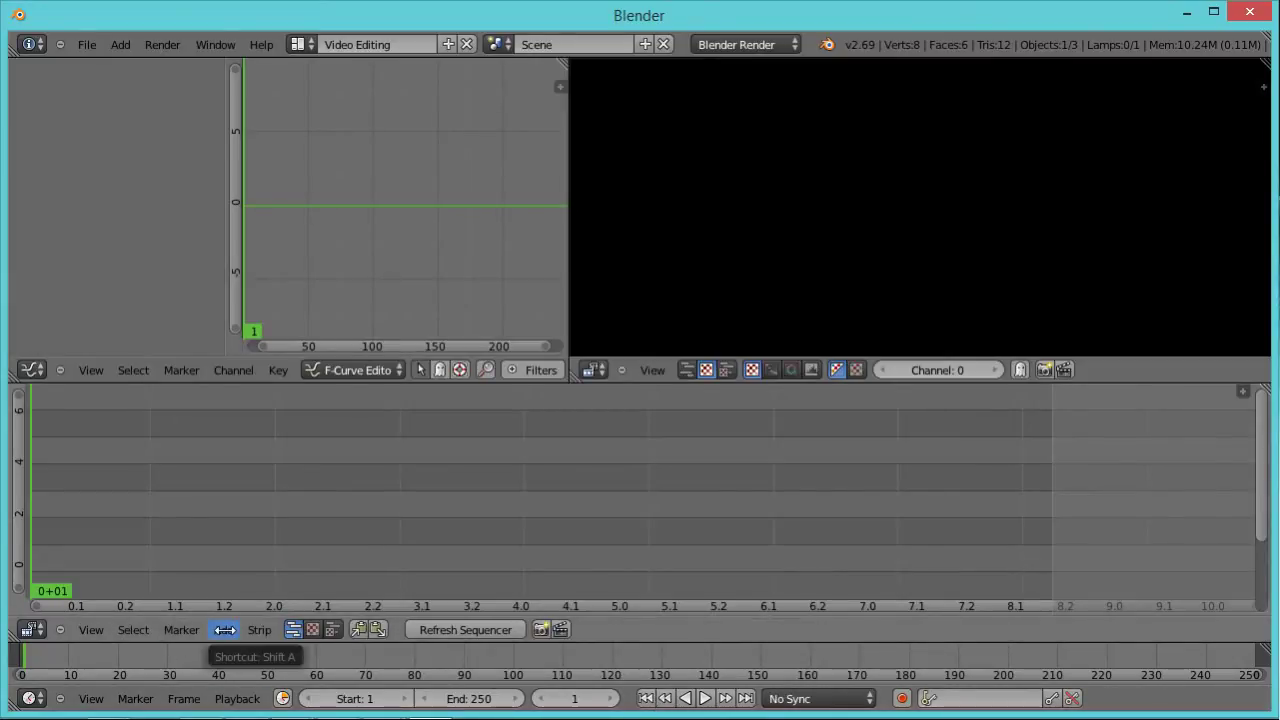
# Add the intro_extro_july_13 video from the video tutoria assets folder to the sequencer at frame 1.
pyautogui.click(224, 630)
pyautogui.click(245, 550)
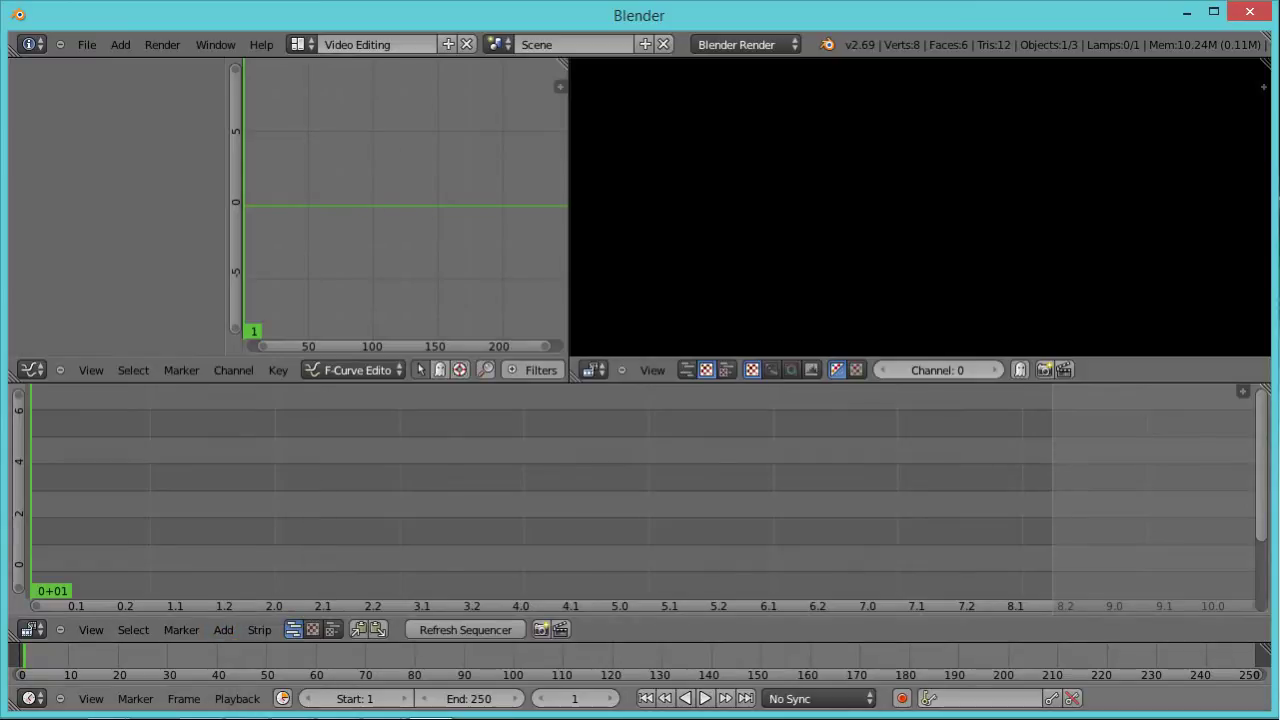
pyautogui.hotkey('alt', 'Tab')
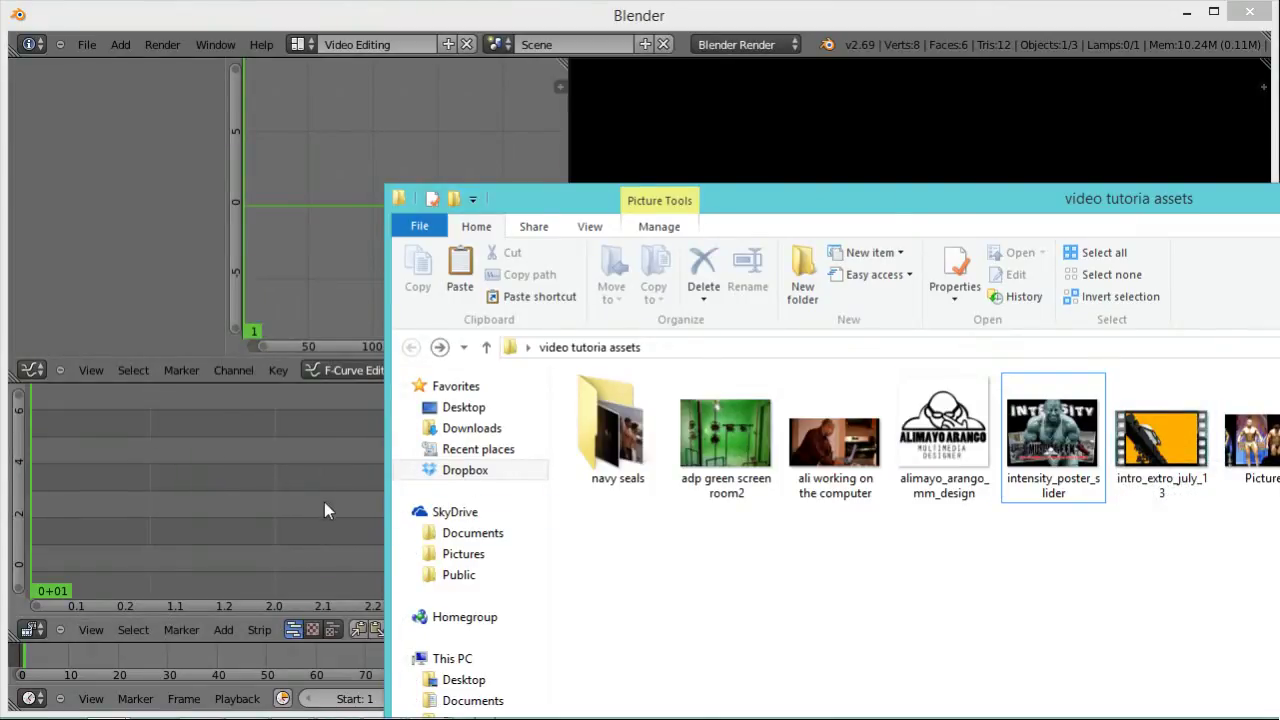
pyautogui.moveTo(1176, 478); pyautogui.dragTo(184, 522)
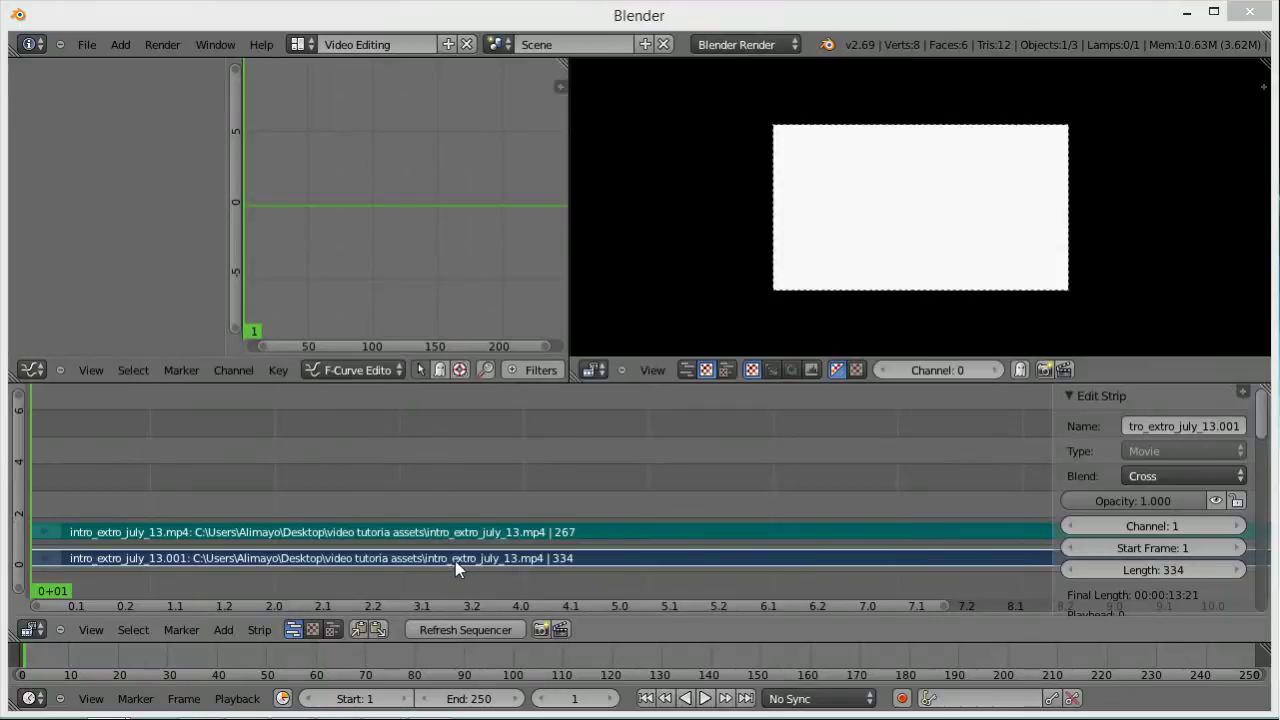
# Preview the intro video at about frame 115 and erase its sound strip from channel 2.
pyautogui.moveTo(63, 589); pyautogui.dragTo(598, 657)
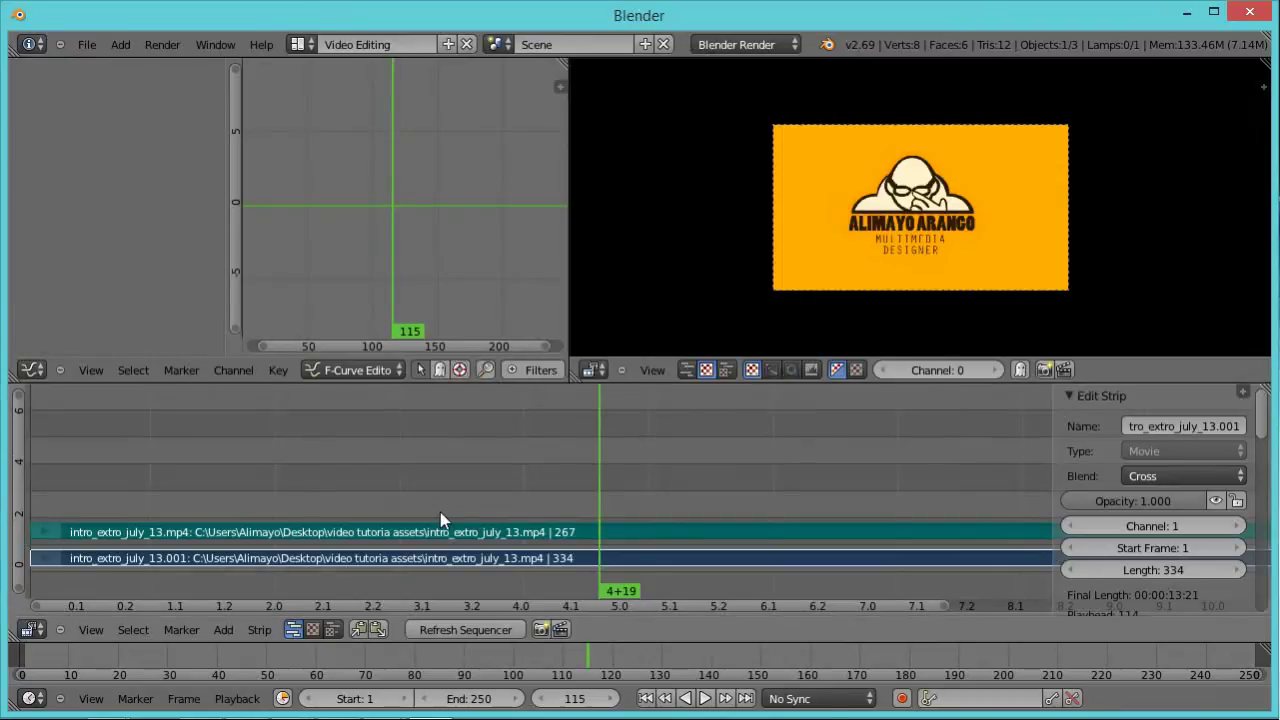
pyautogui.rightClick(497, 528)
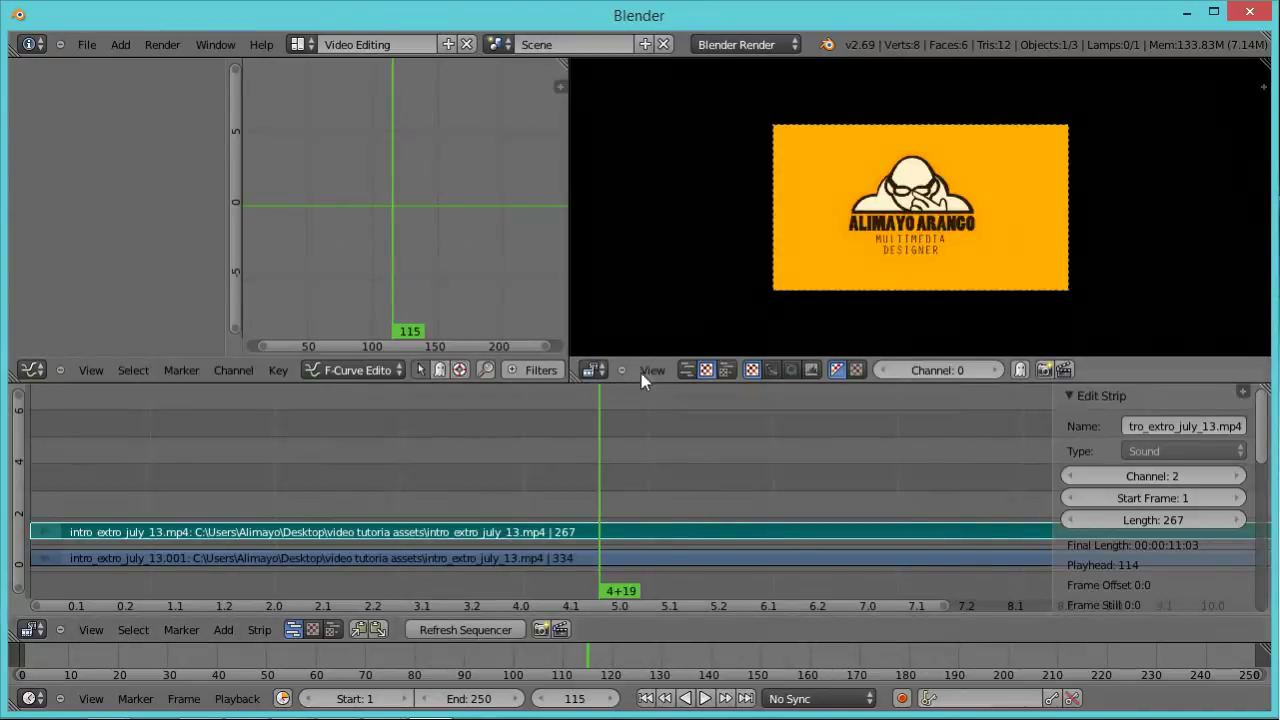
pyautogui.press('x')
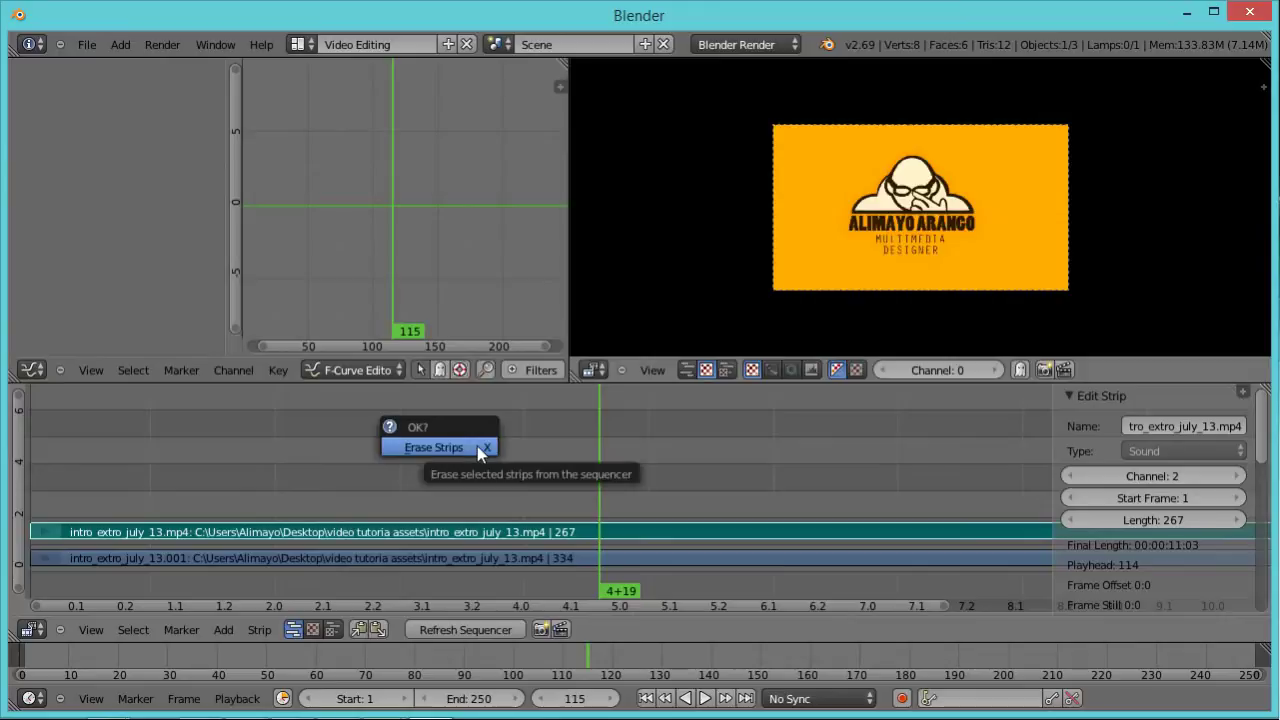
pyautogui.click(477, 446)
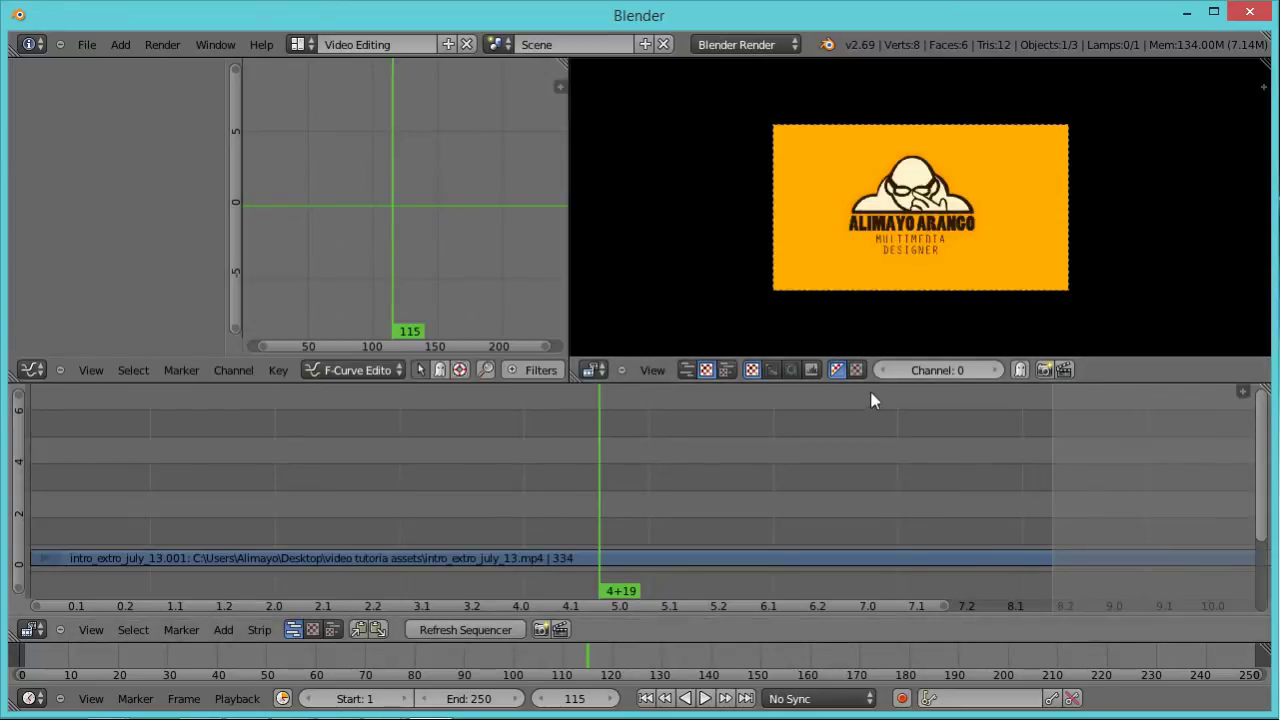
# Cut the intro movie strip in two at frame 141.
pyautogui.moveTo(626, 594); pyautogui.dragTo(731, 605)
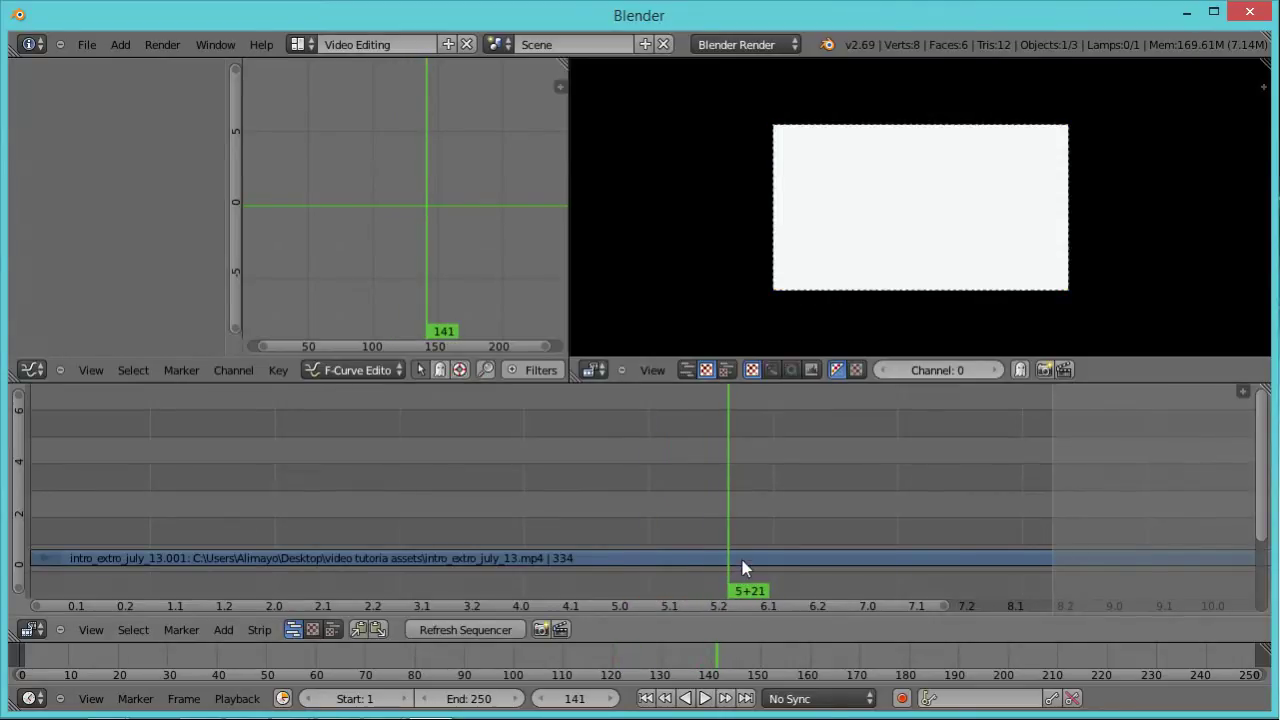
pyautogui.rightClick(742, 560)
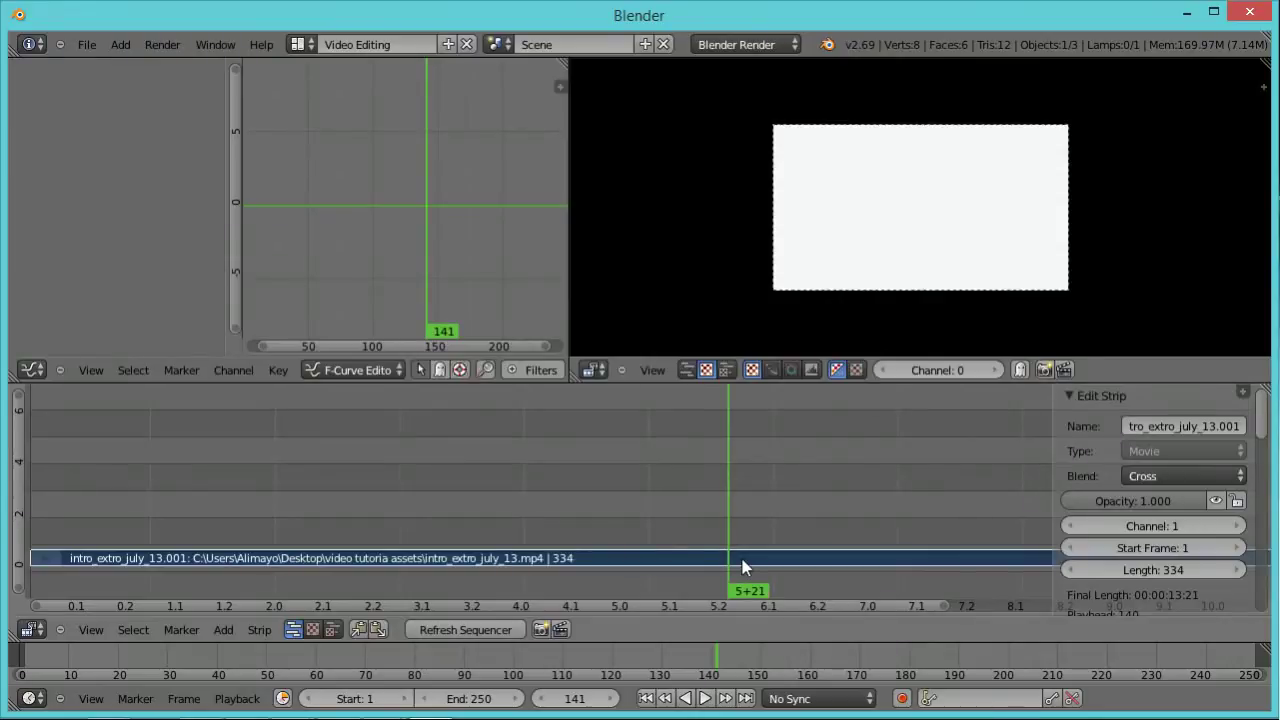
pyautogui.press('k')
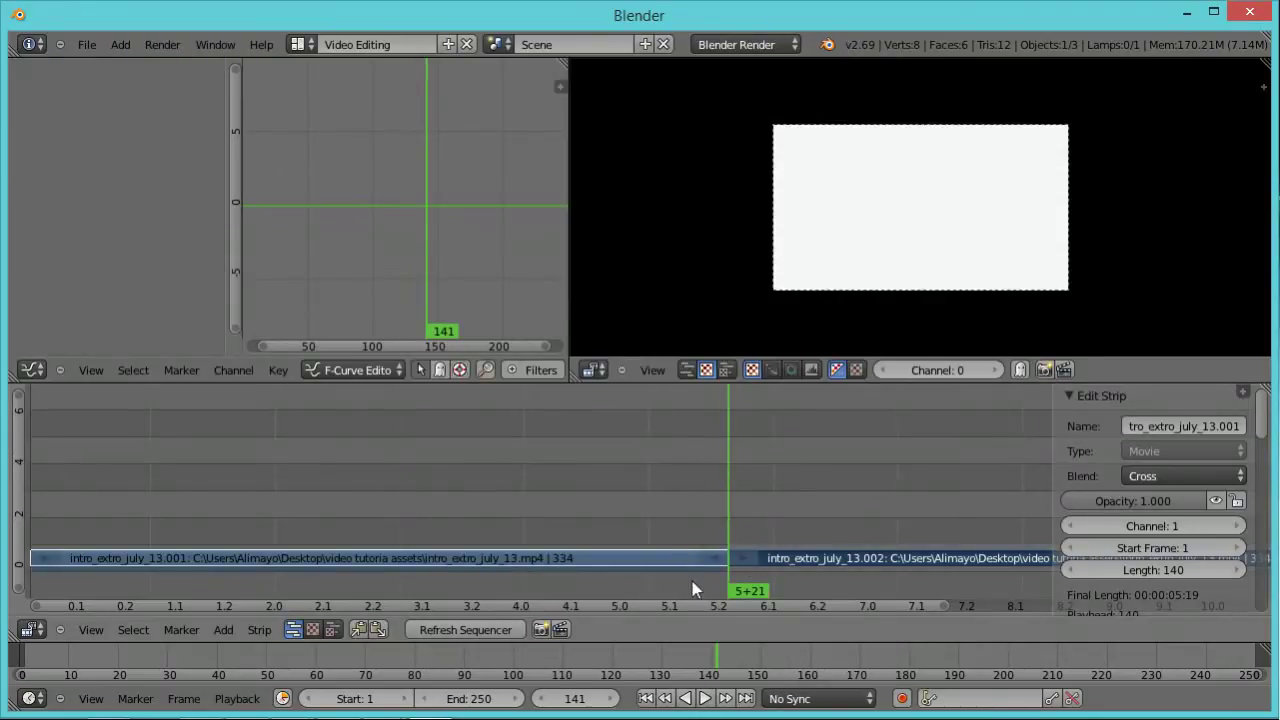
# Move the second part of the cut intro strip up to channel 5 so it begins at frame 1.
pyautogui.rightClick(796, 564)
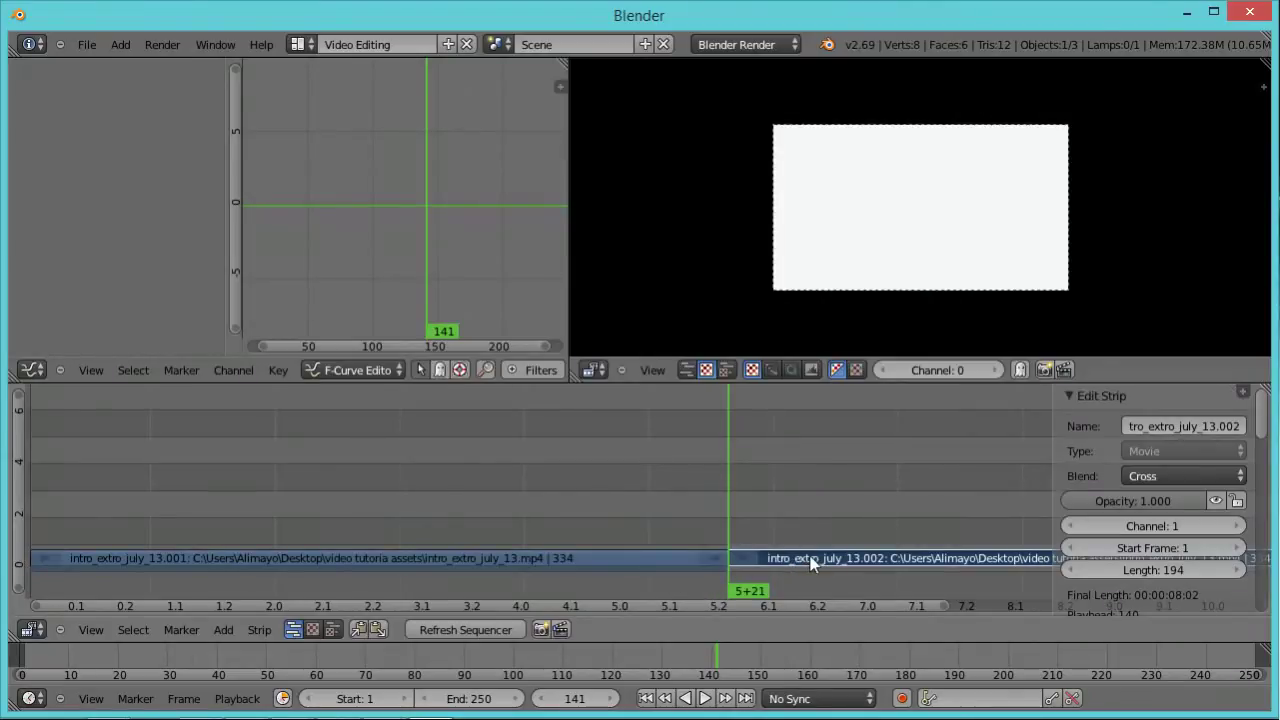
pyautogui.press('g')
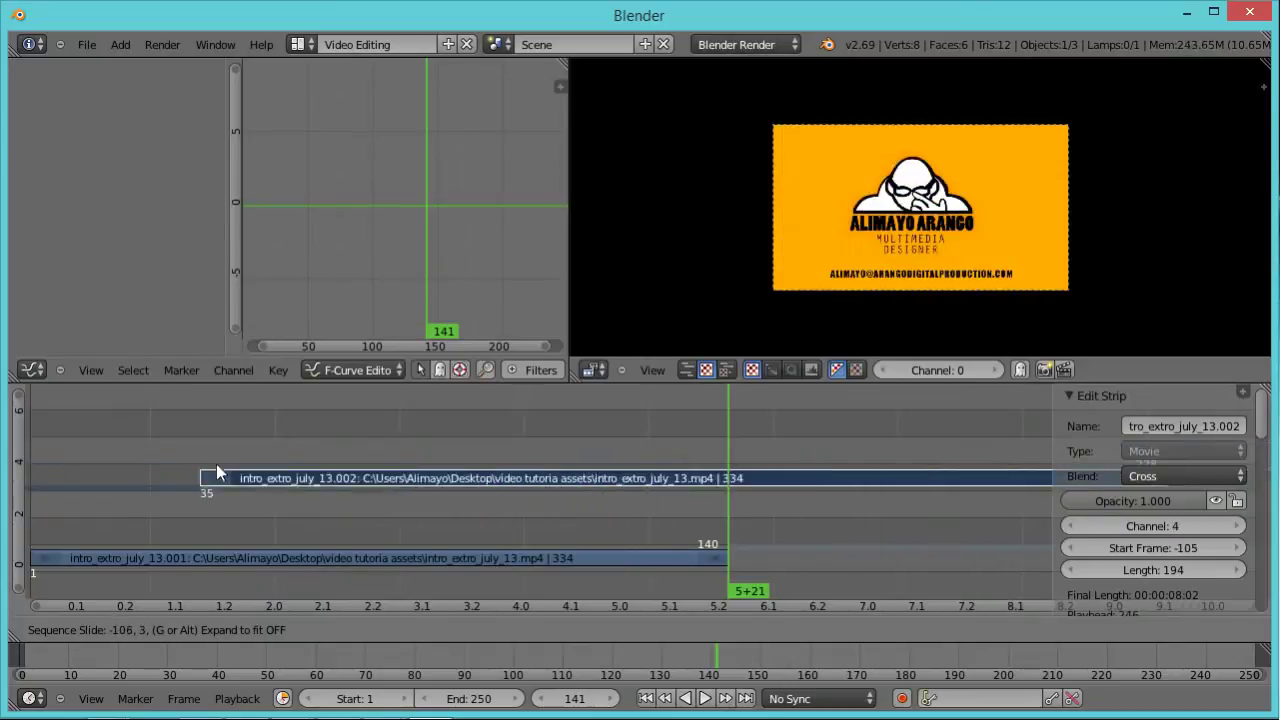
pyautogui.click(113, 452)
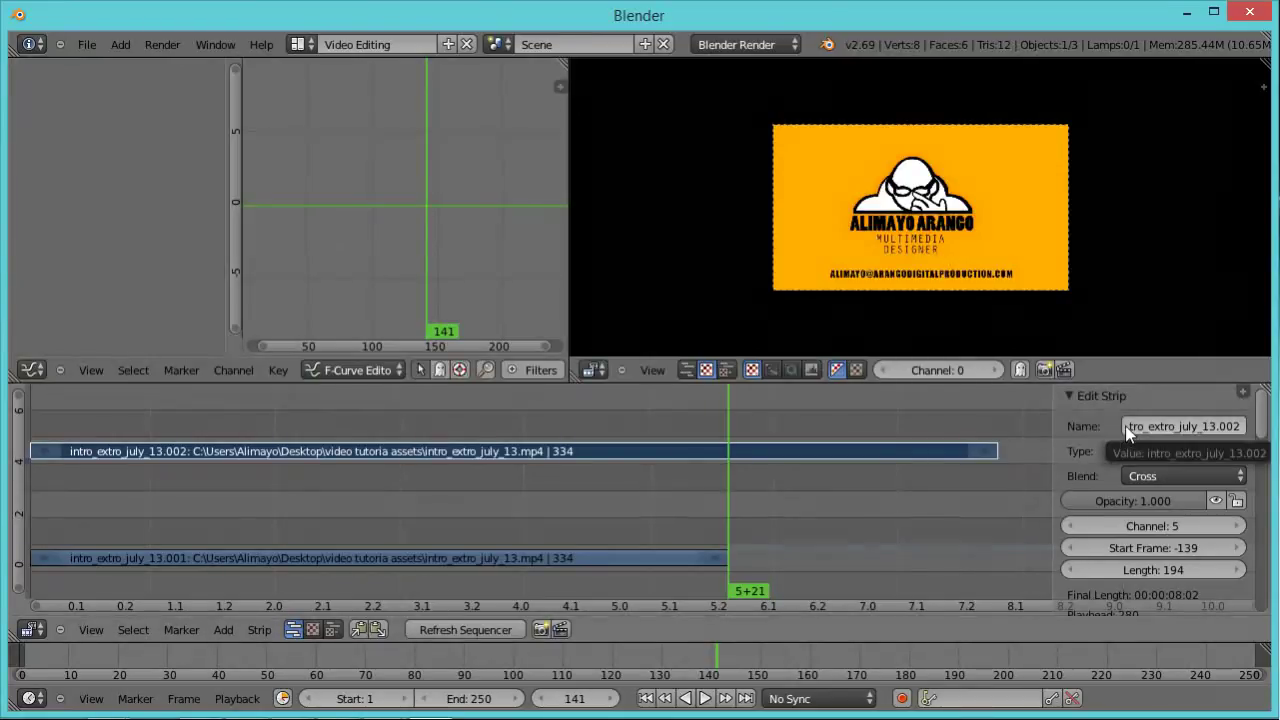
# Bring the folder window with the numbered recordings into view, examine the clips, and move it off the display.
pyautogui.moveTo(1279, 500); pyautogui.dragTo(516, 159)
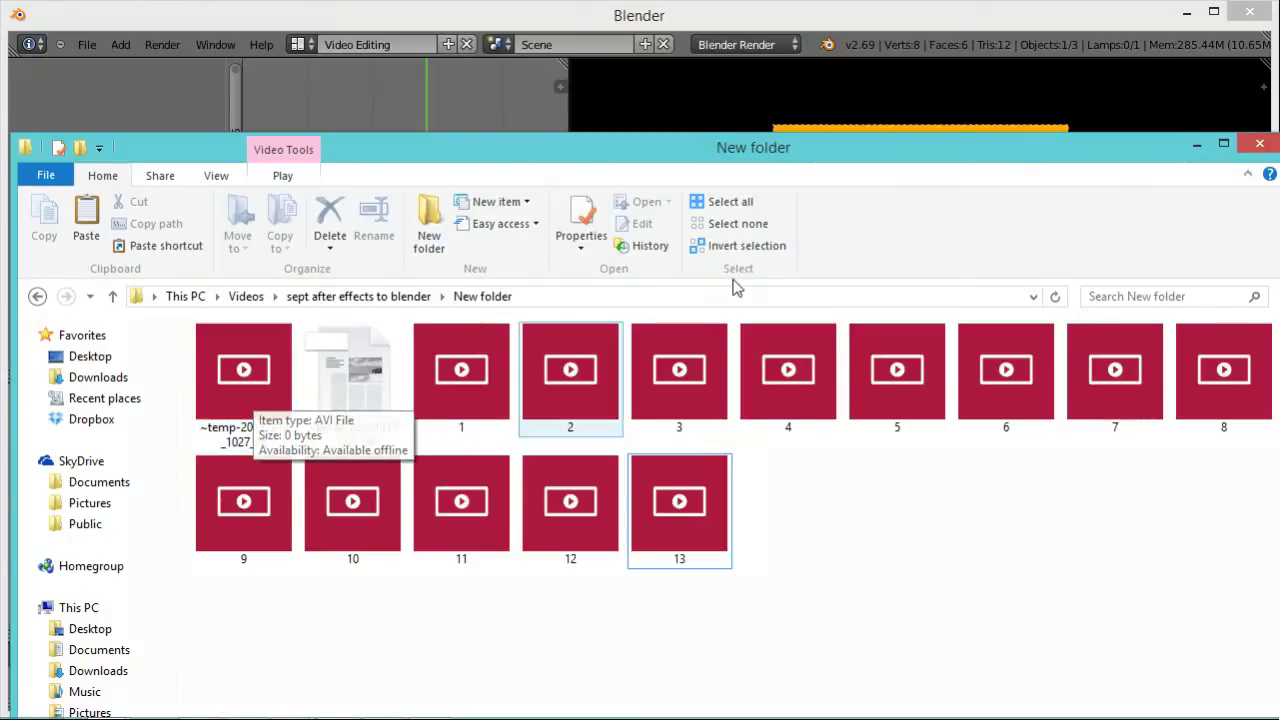
pyautogui.moveTo(689, 149); pyautogui.dragTo(1279, 560)
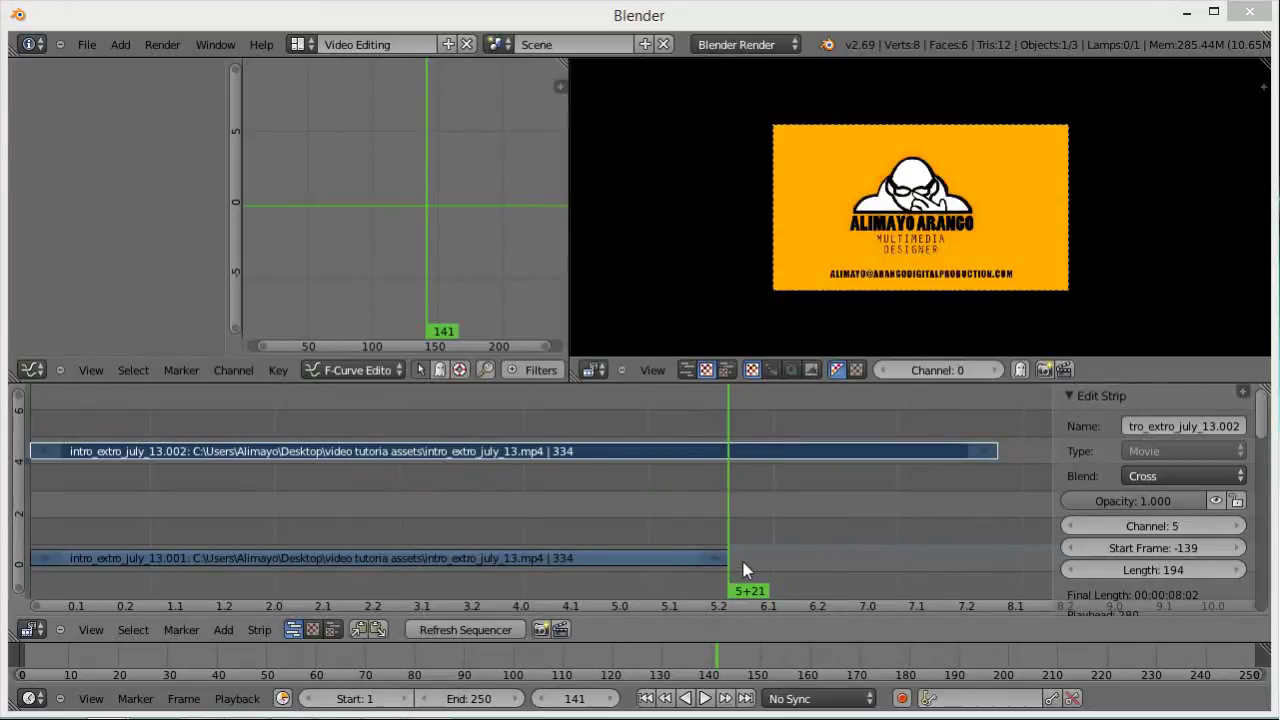
# Step back and forth between the frames around 141 to examine the picture where the channel 1 intro strip ends.
pyautogui.press('Left')
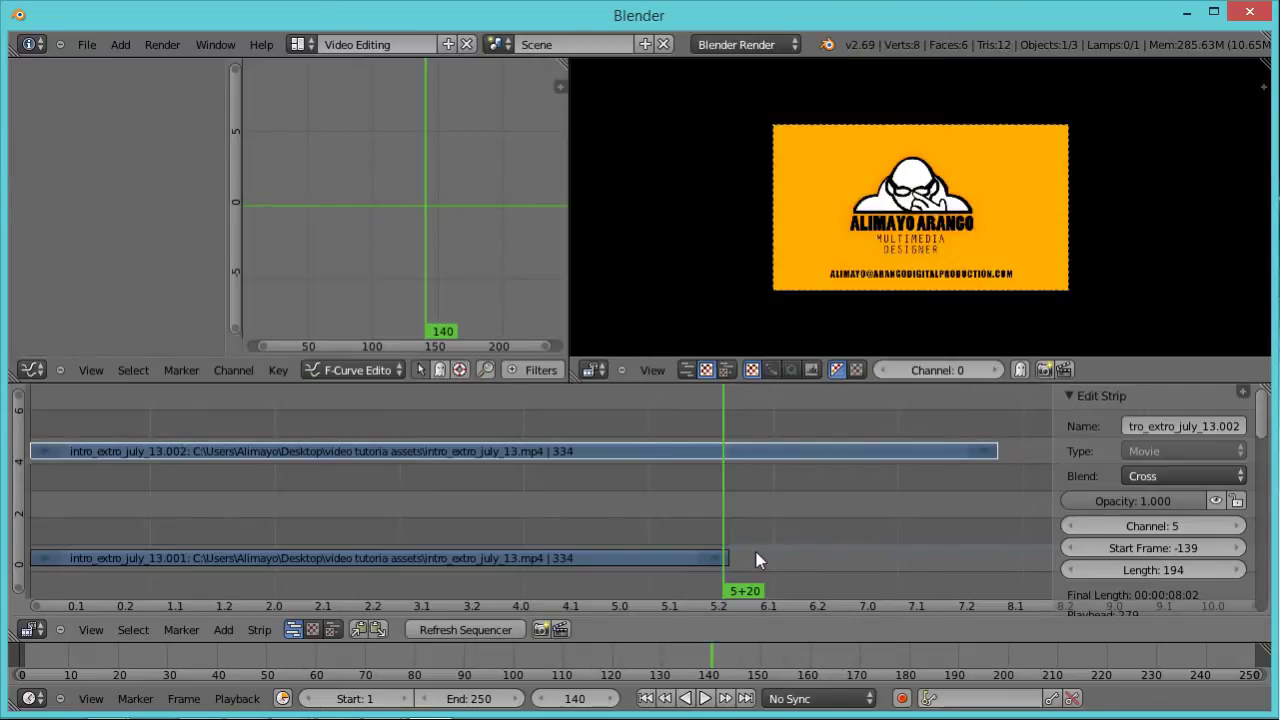
pyautogui.press('Right')
pyautogui.press('Right')
pyautogui.press('Left')
pyautogui.press('Right')
pyautogui.press('Left')
pyautogui.press('Left')
pyautogui.press('Right')
pyautogui.press('Right')
pyautogui.press('Right')
pyautogui.press('Left')
pyautogui.press('Left')
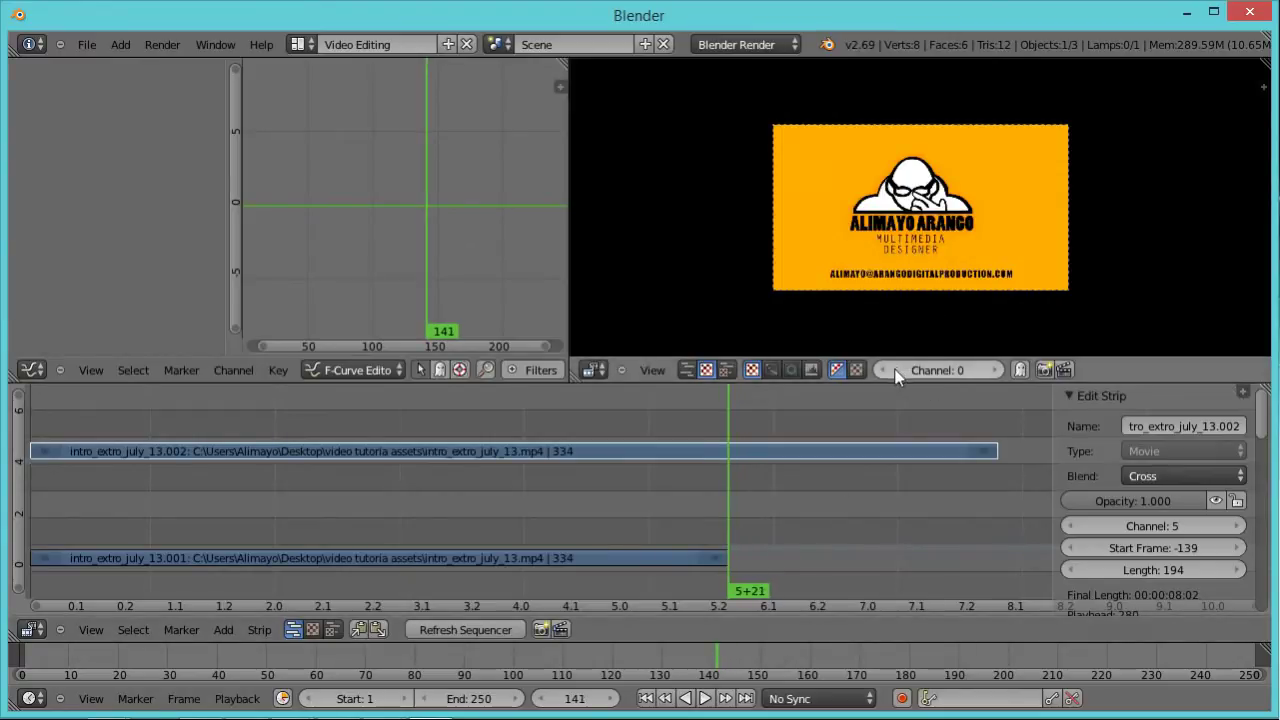
# Slide the channel 5 intro strip back to start frame -210 and check the frames around 141.
pyautogui.rightClick(840, 459)
pyautogui.press('g')
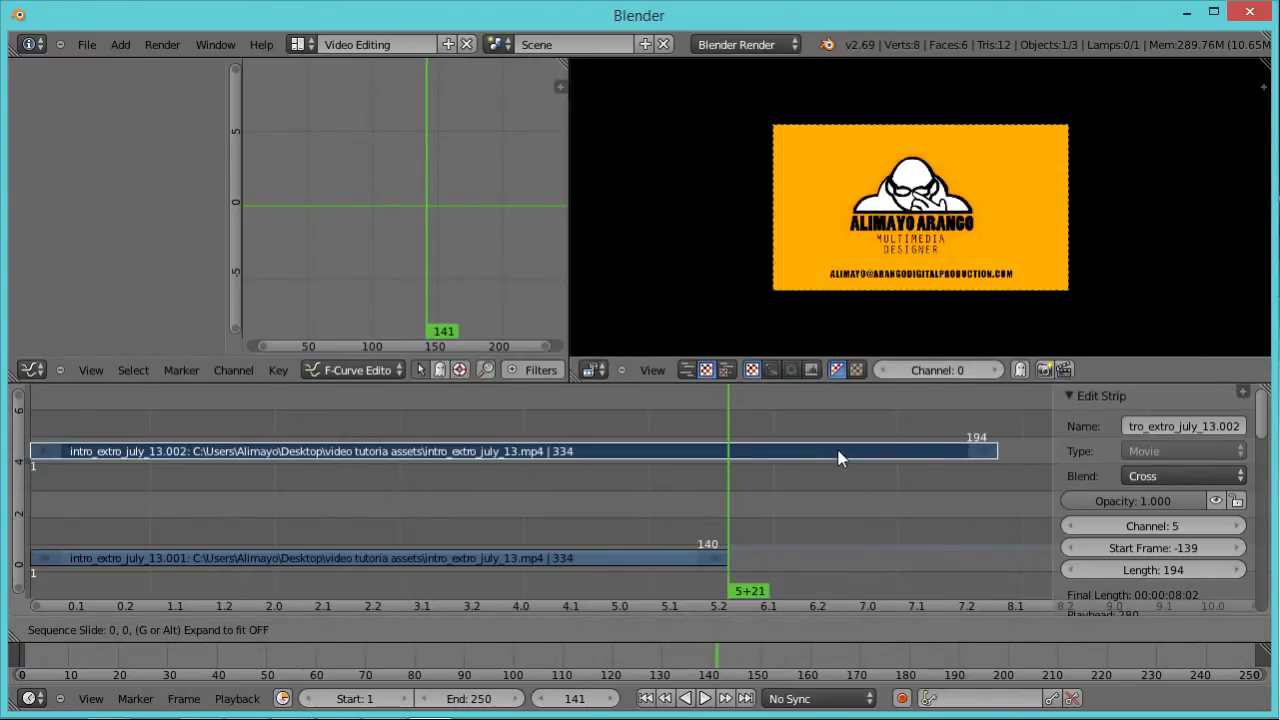
pyautogui.click(483, 454)
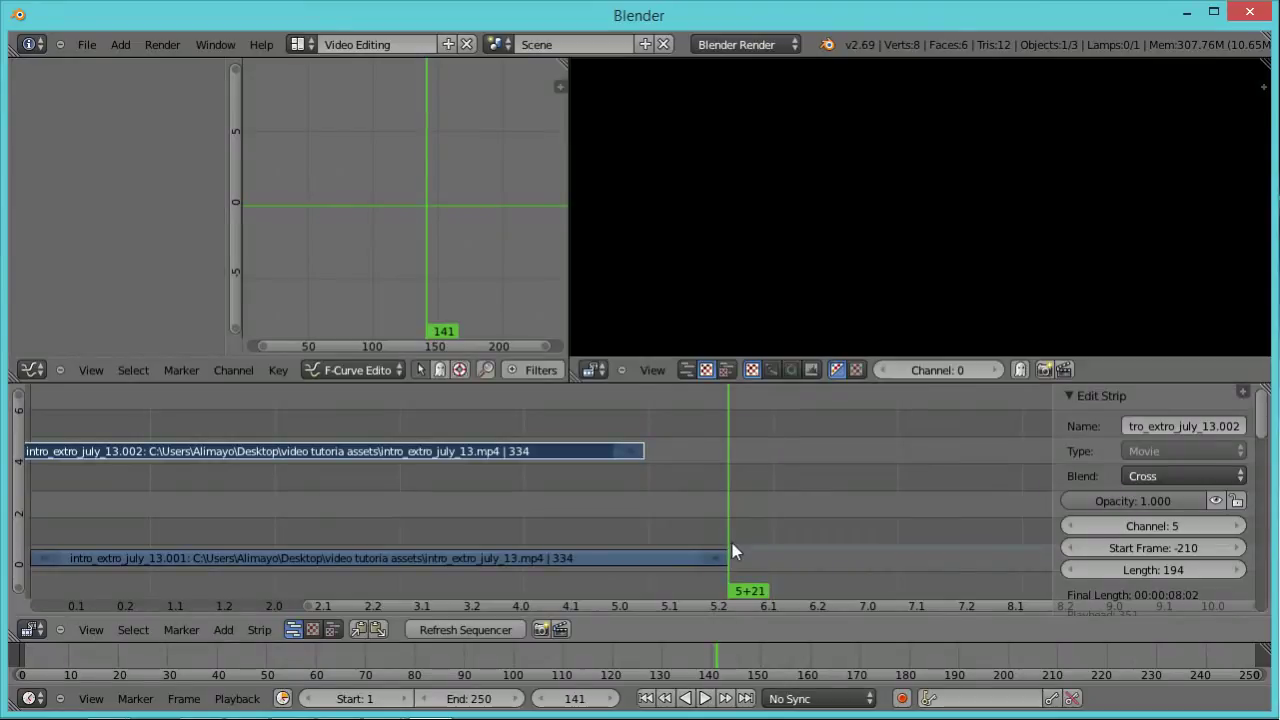
pyautogui.press('Left')
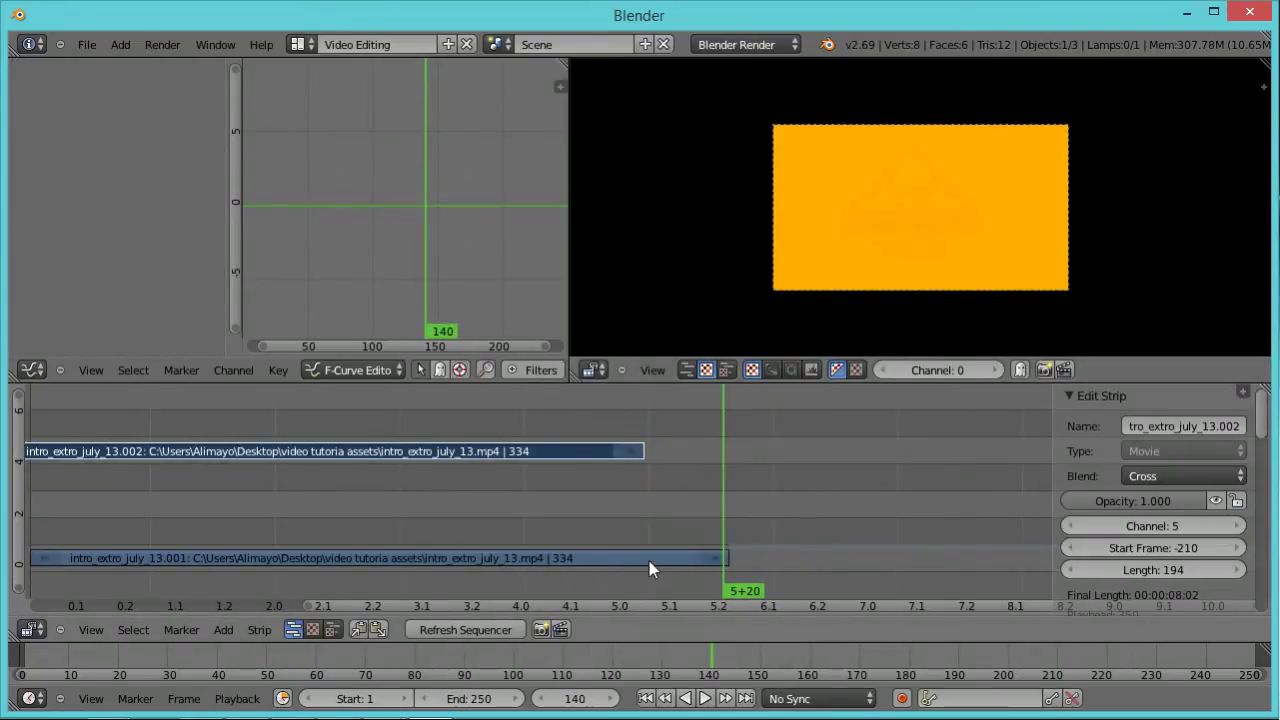
pyautogui.press('Right')
pyautogui.press('Right')
pyautogui.press('Left')
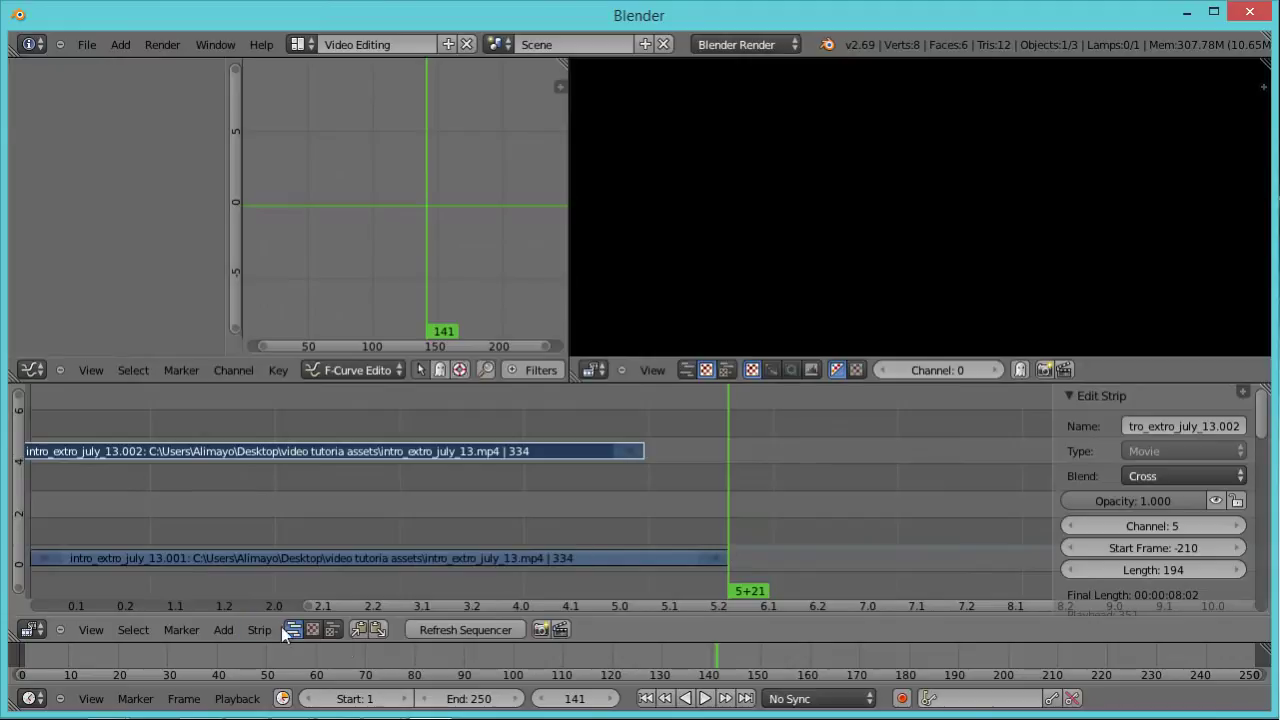
# Add the movies 1.avi to 13.avi from the Videos subfolder "sept after effects to blender\New folder" as strips starting at frame 141.
pyautogui.click(224, 630)
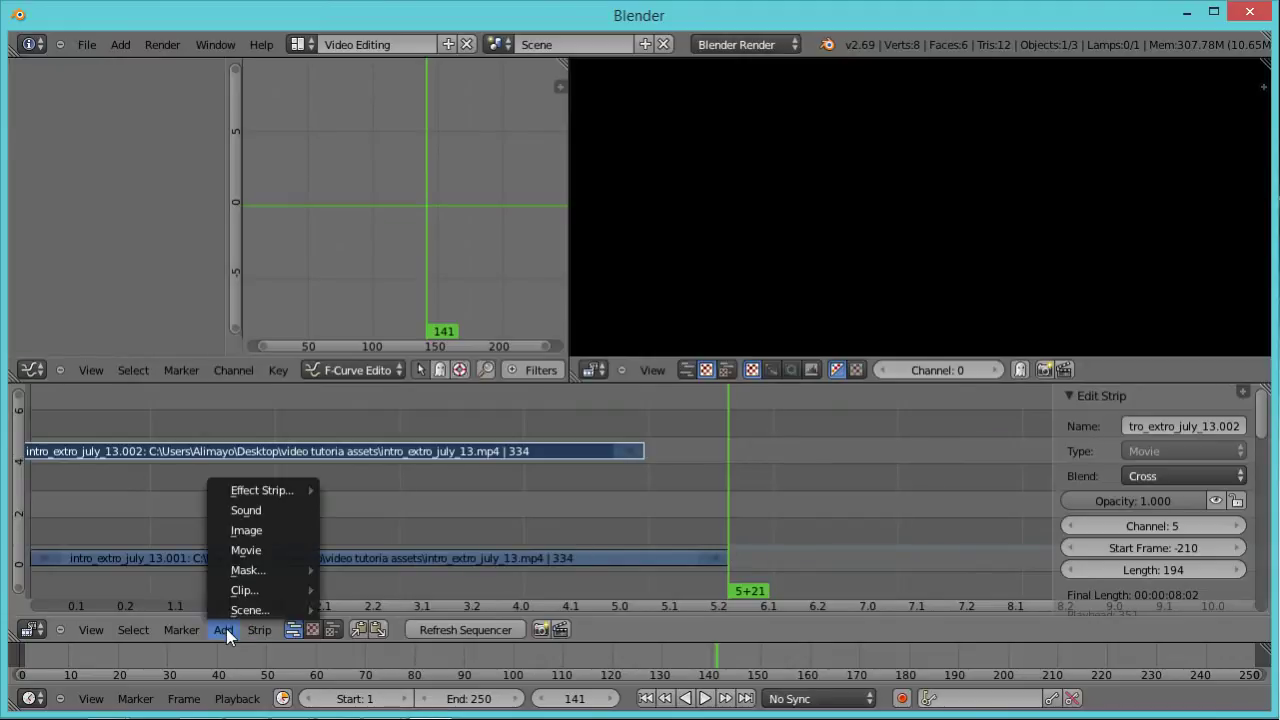
pyautogui.click(252, 549)
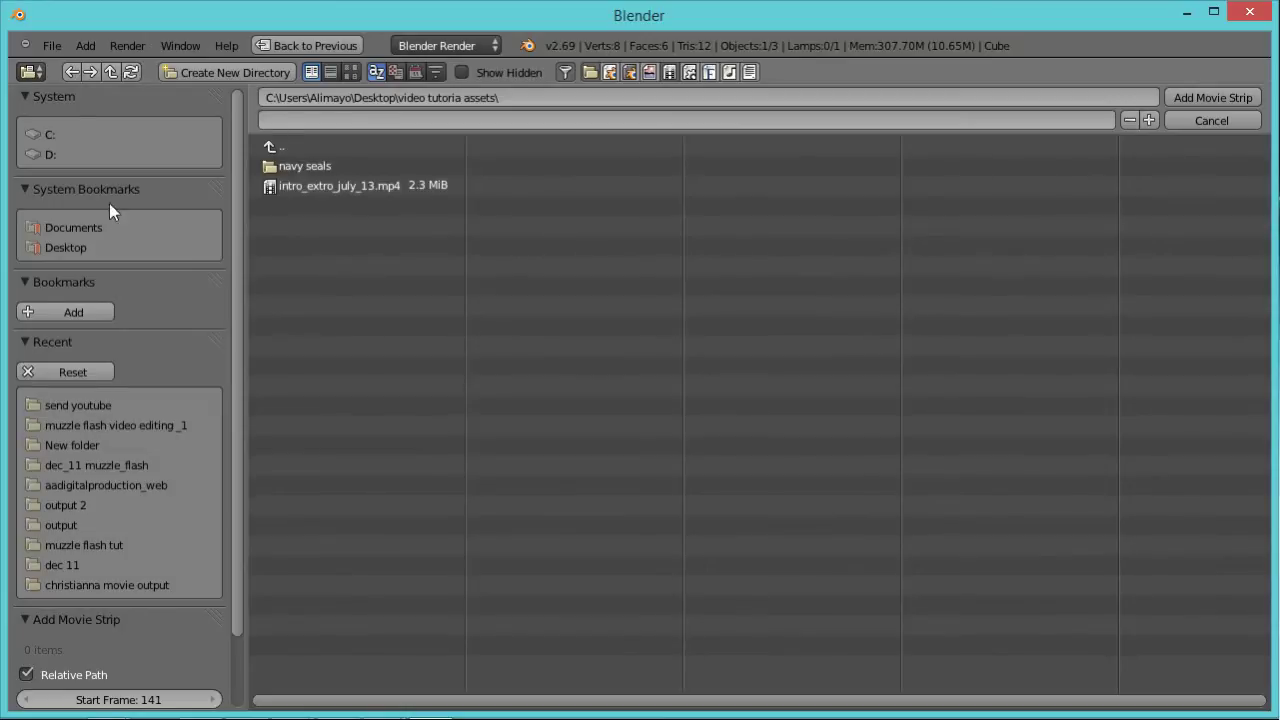
pyautogui.click(44, 133)
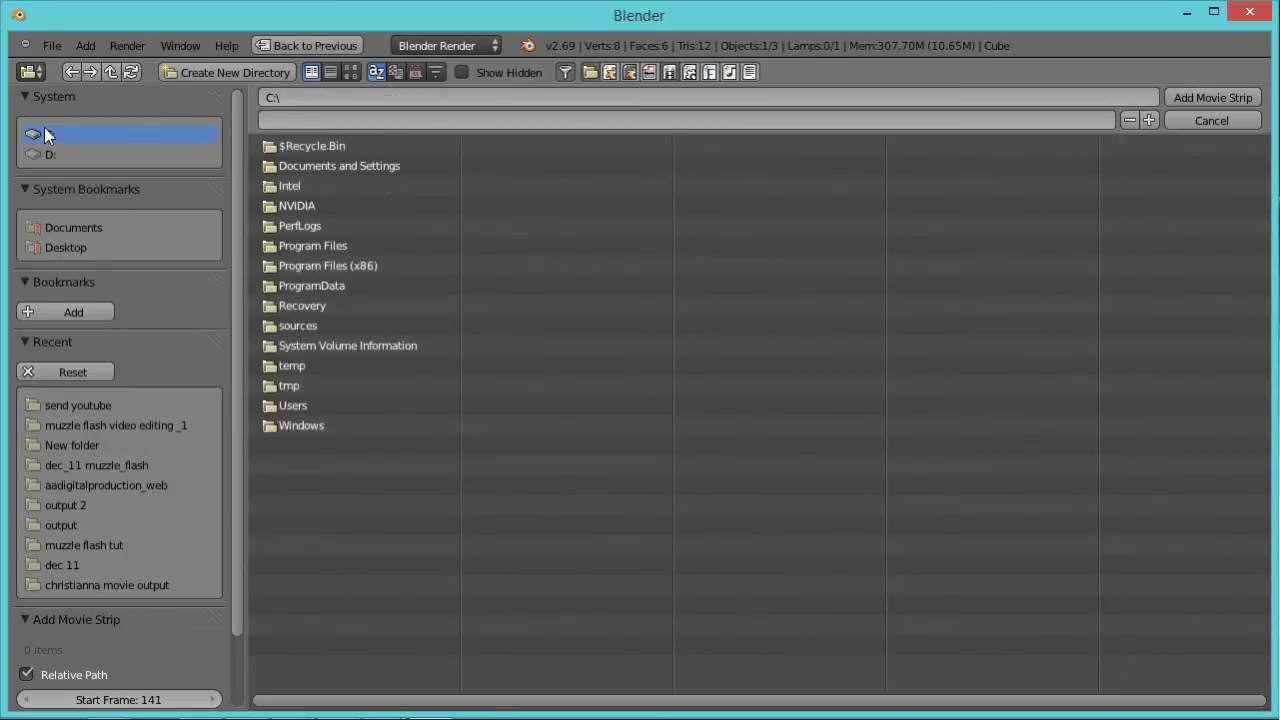
pyautogui.click(298, 406)
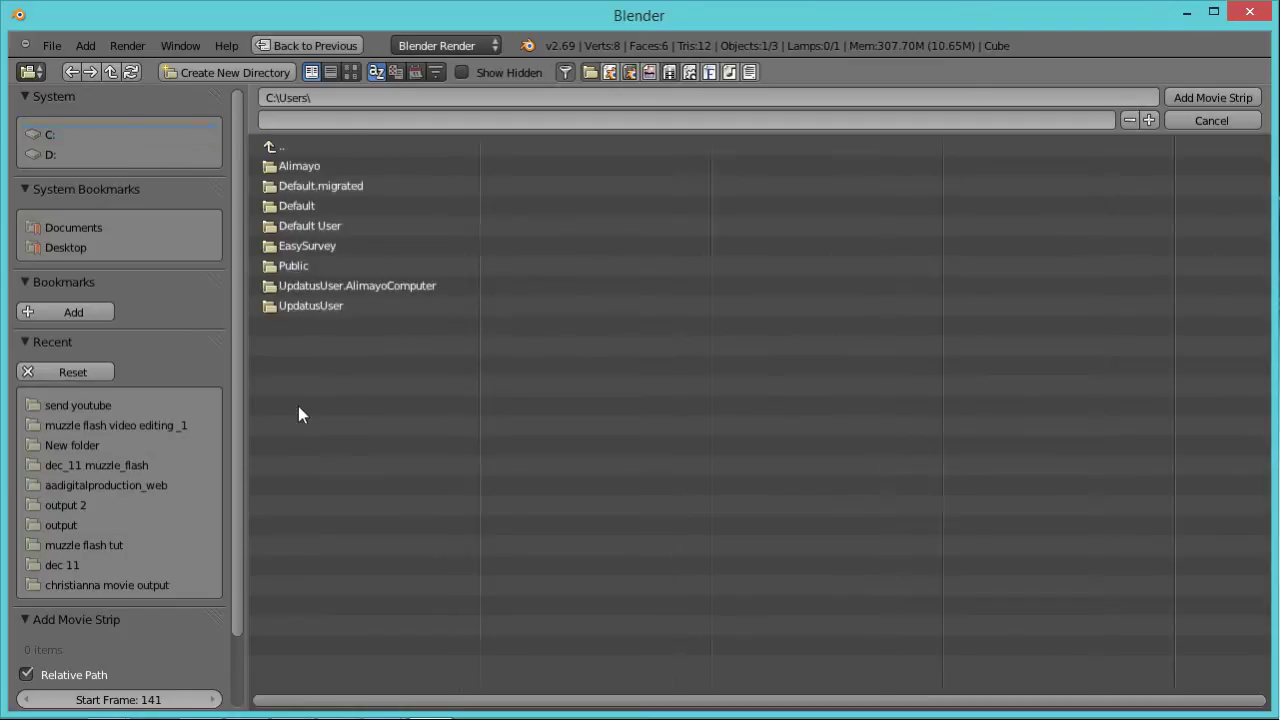
pyautogui.click(304, 168)
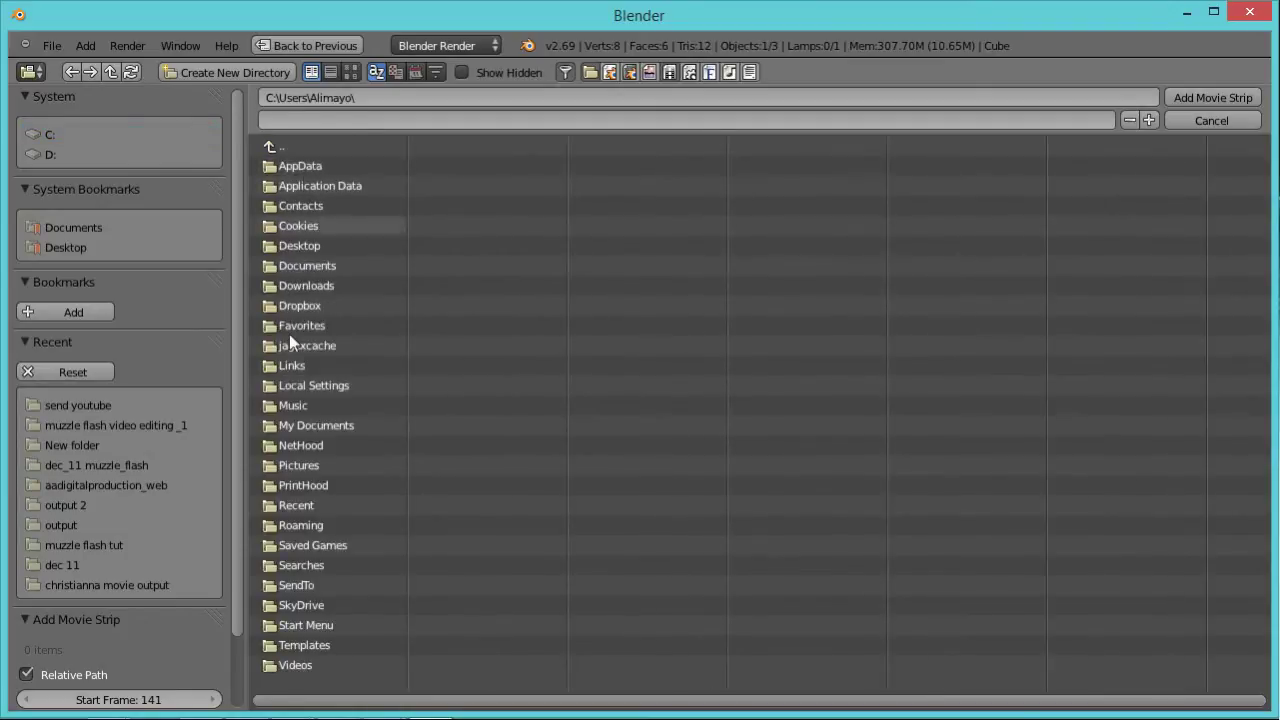
pyautogui.click(326, 662)
pyautogui.click(358, 189)
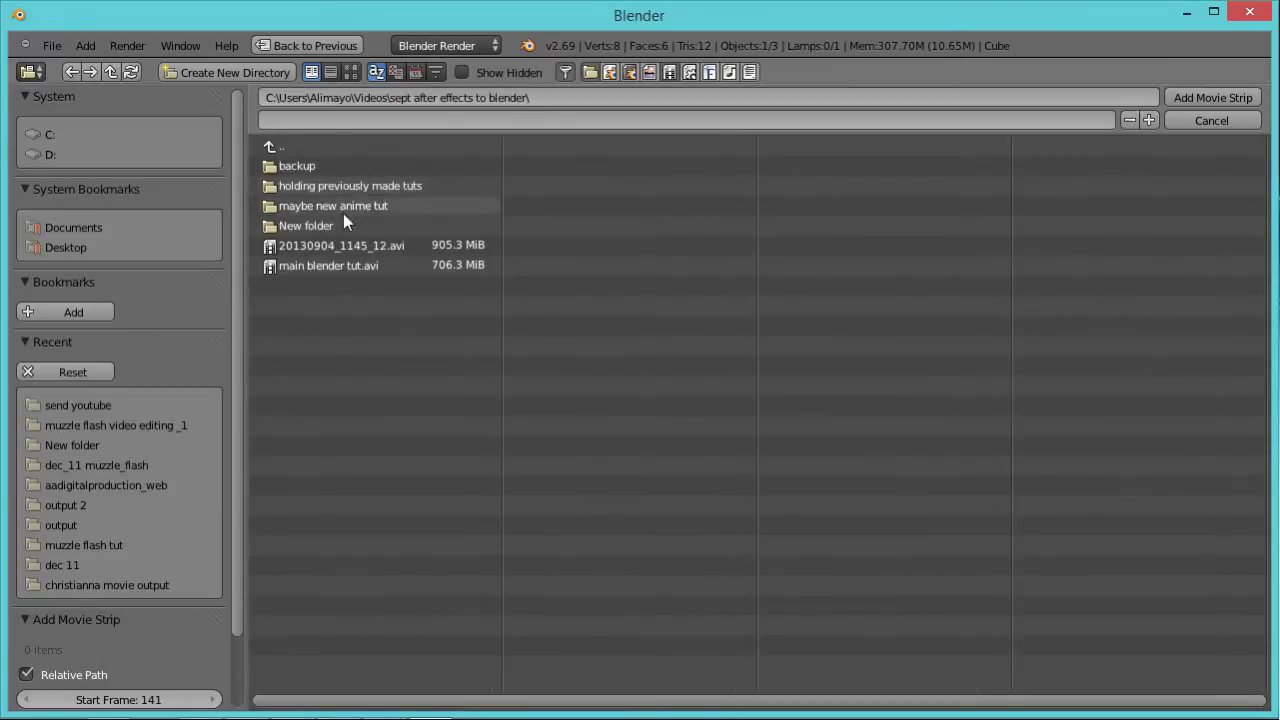
pyautogui.click(332, 225)
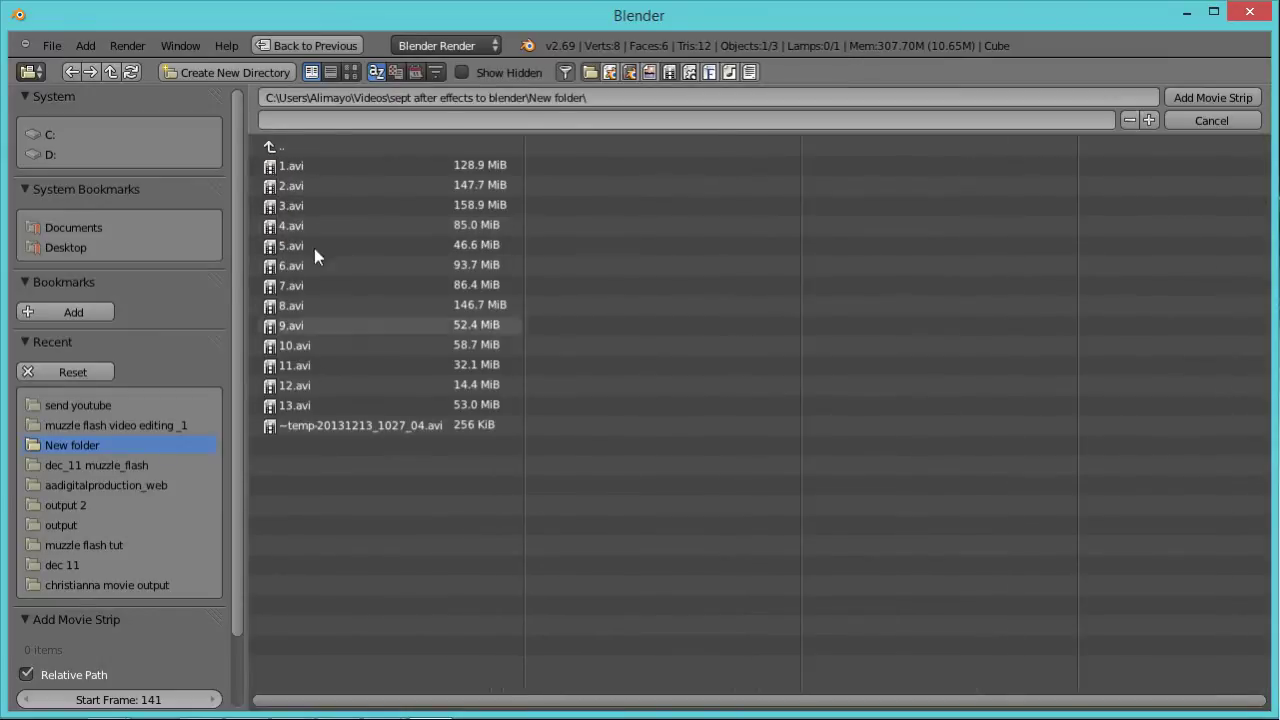
pyautogui.moveTo(570, 165); pyautogui.dragTo(268, 408)
pyautogui.click(1194, 95)
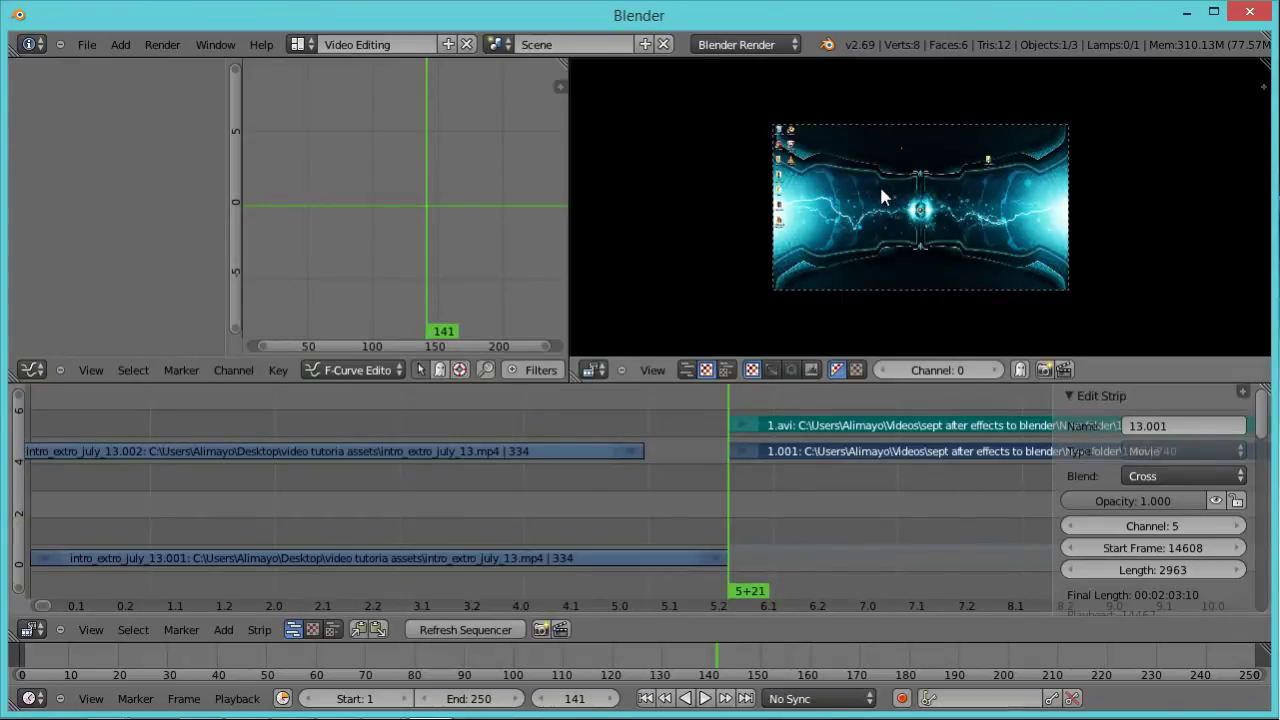
# Enlarge the preview, examine the whole row of added clip strips, and preview the intro at frame 85.
pyautogui.scroll(4, 882, 187)
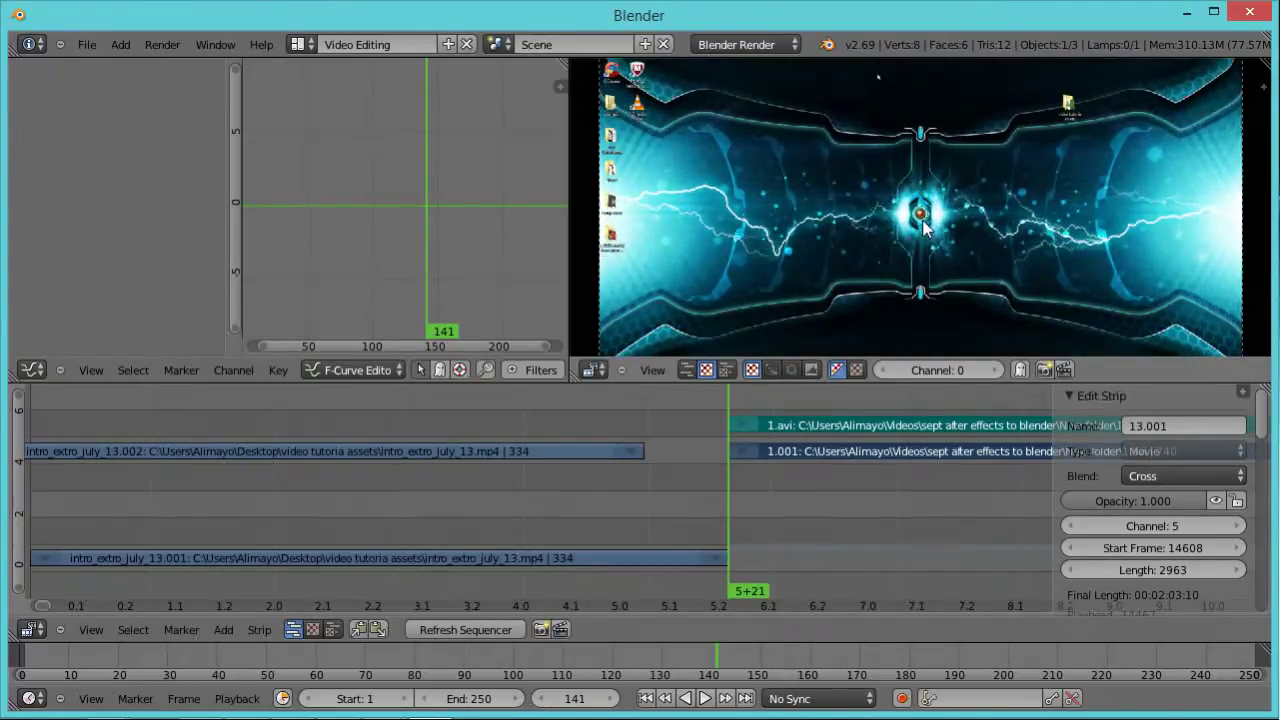
pyautogui.scroll(-2, 924, 228)
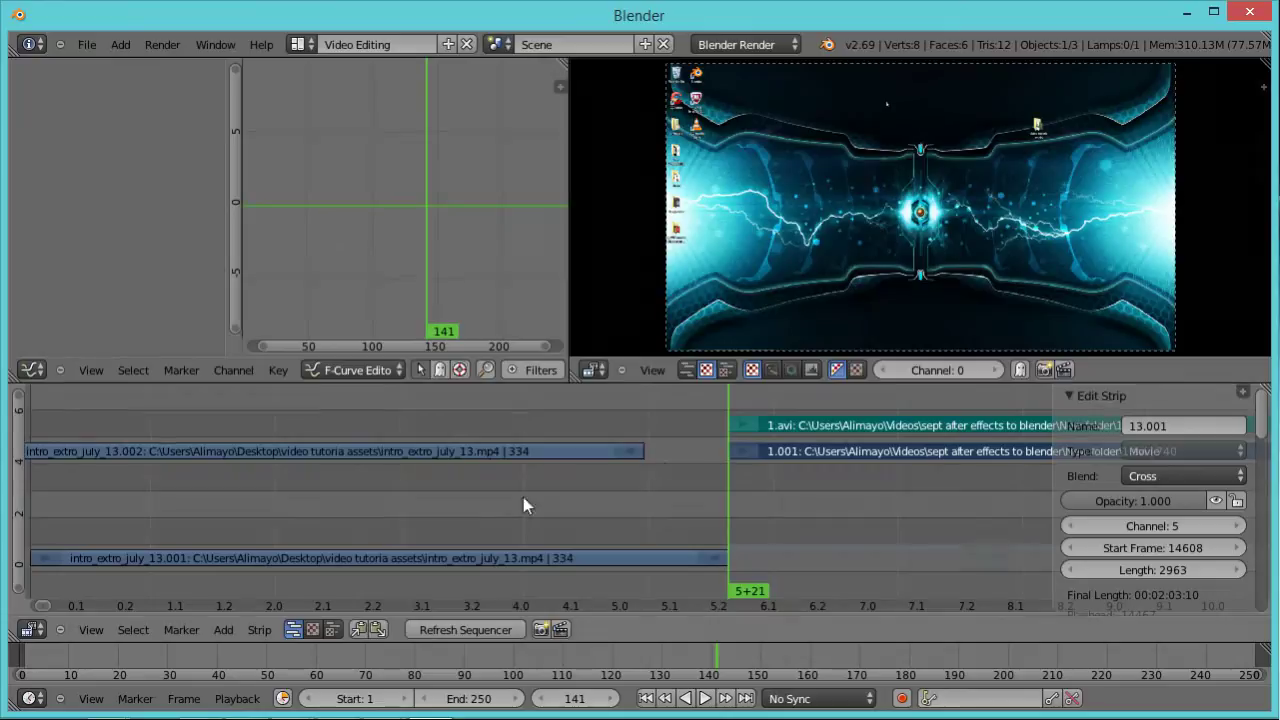
pyautogui.scroll(-6, 580, 480)
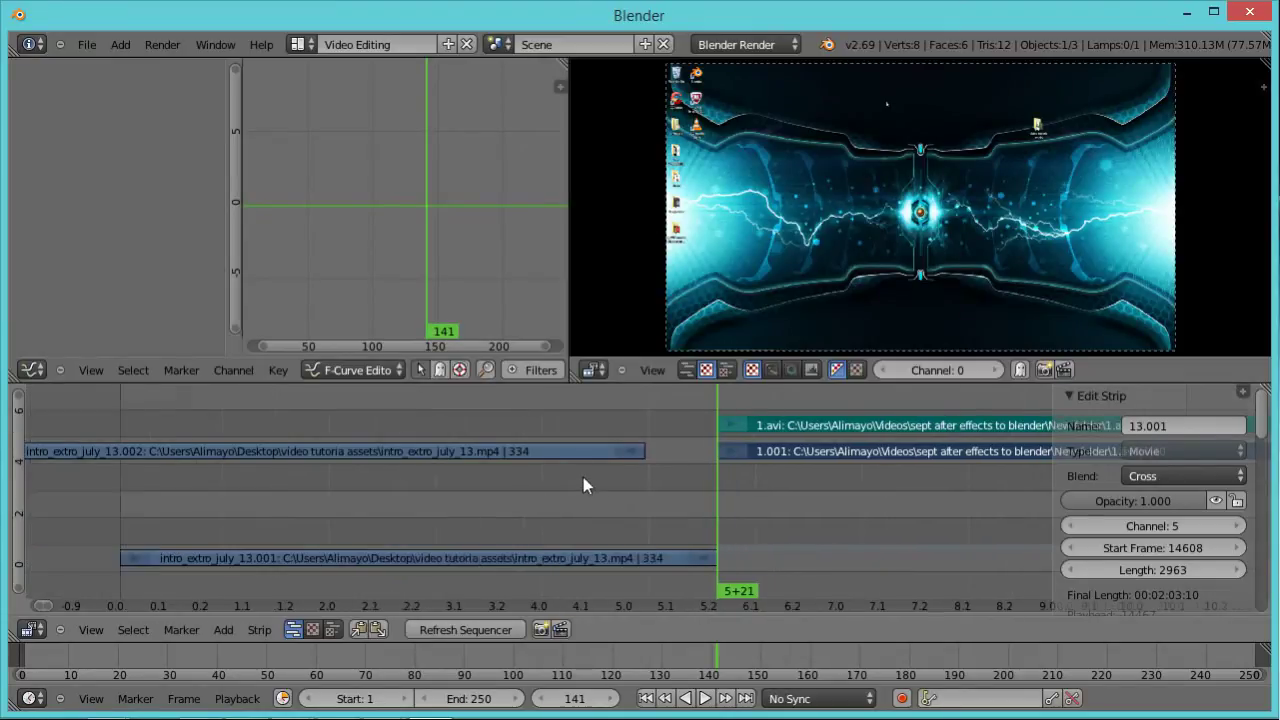
pyautogui.scroll(-7, 597, 473)
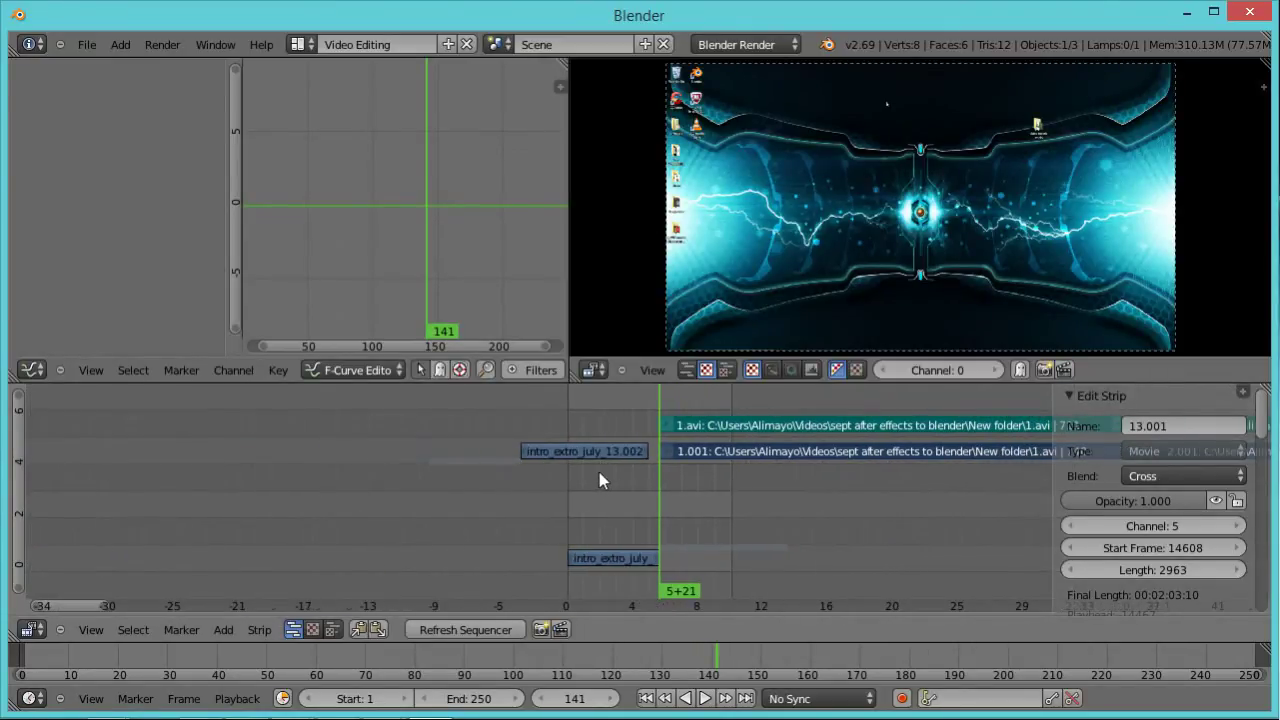
pyautogui.scroll(-4, 766, 492)
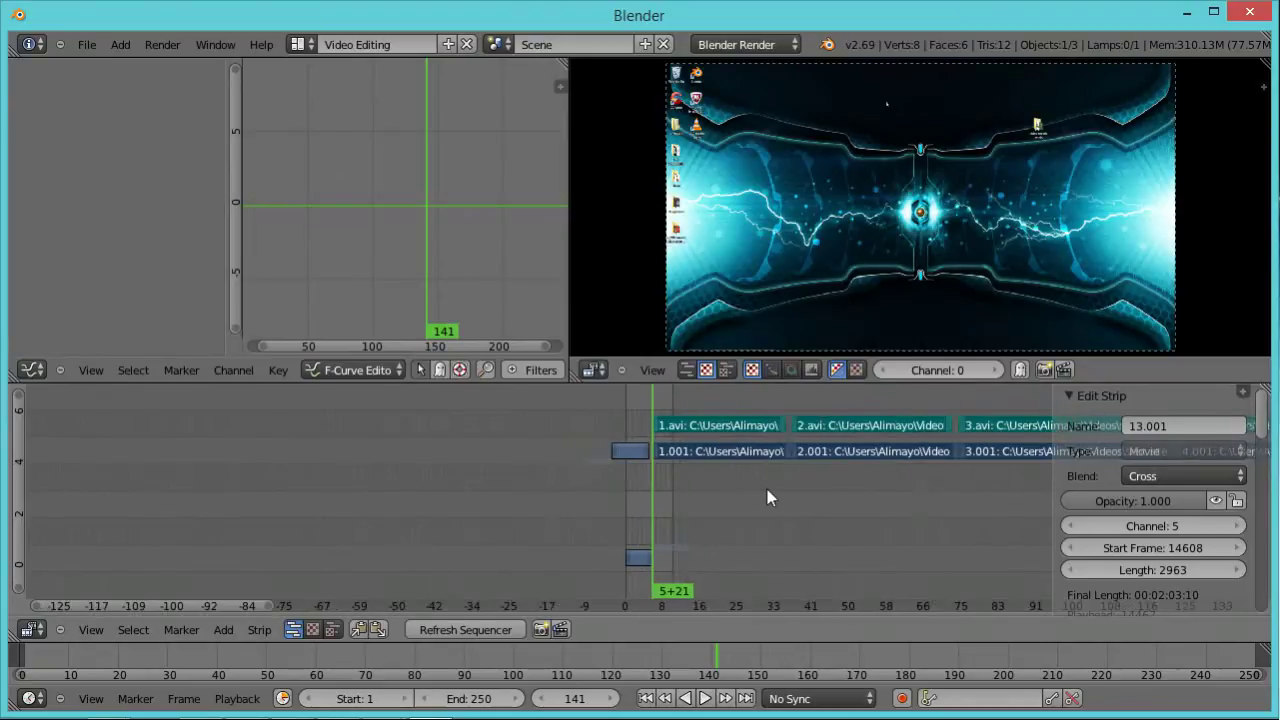
pyautogui.scroll(-5, 942, 473)
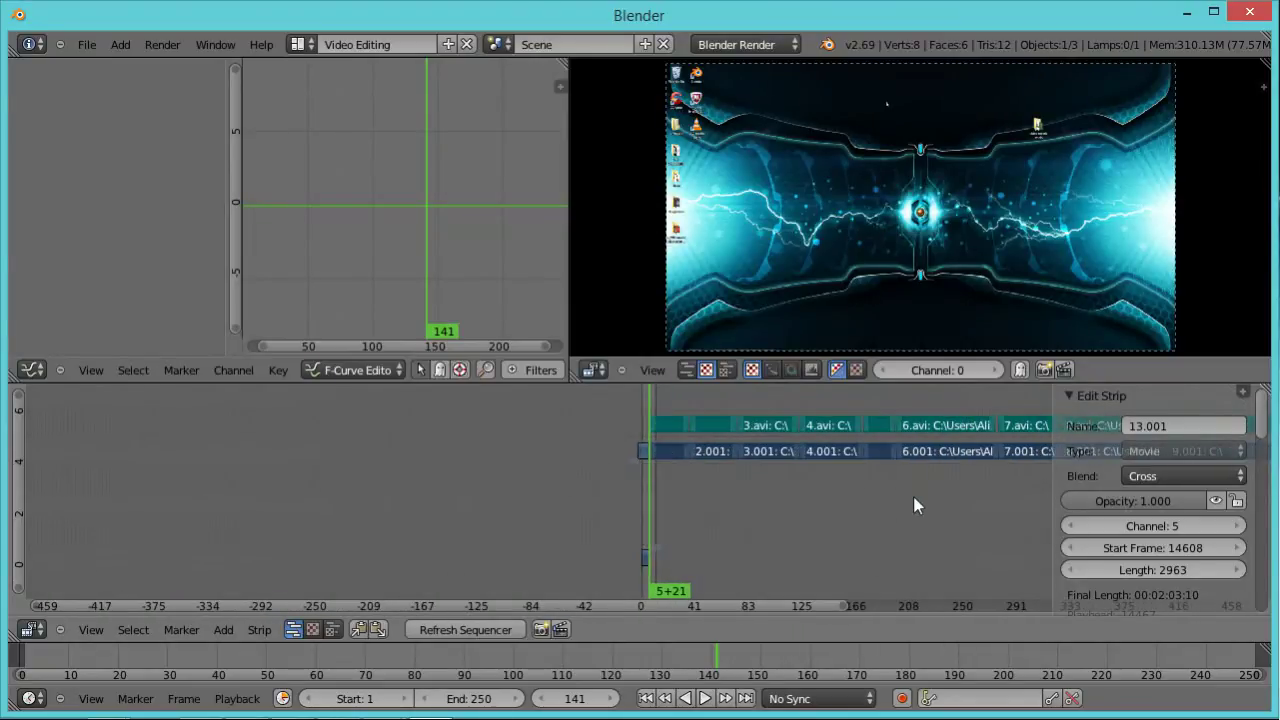
pyautogui.moveTo(974, 499); pyautogui.dragTo(387, 459, button='middle')
pyautogui.scroll(-1, 552, 507)
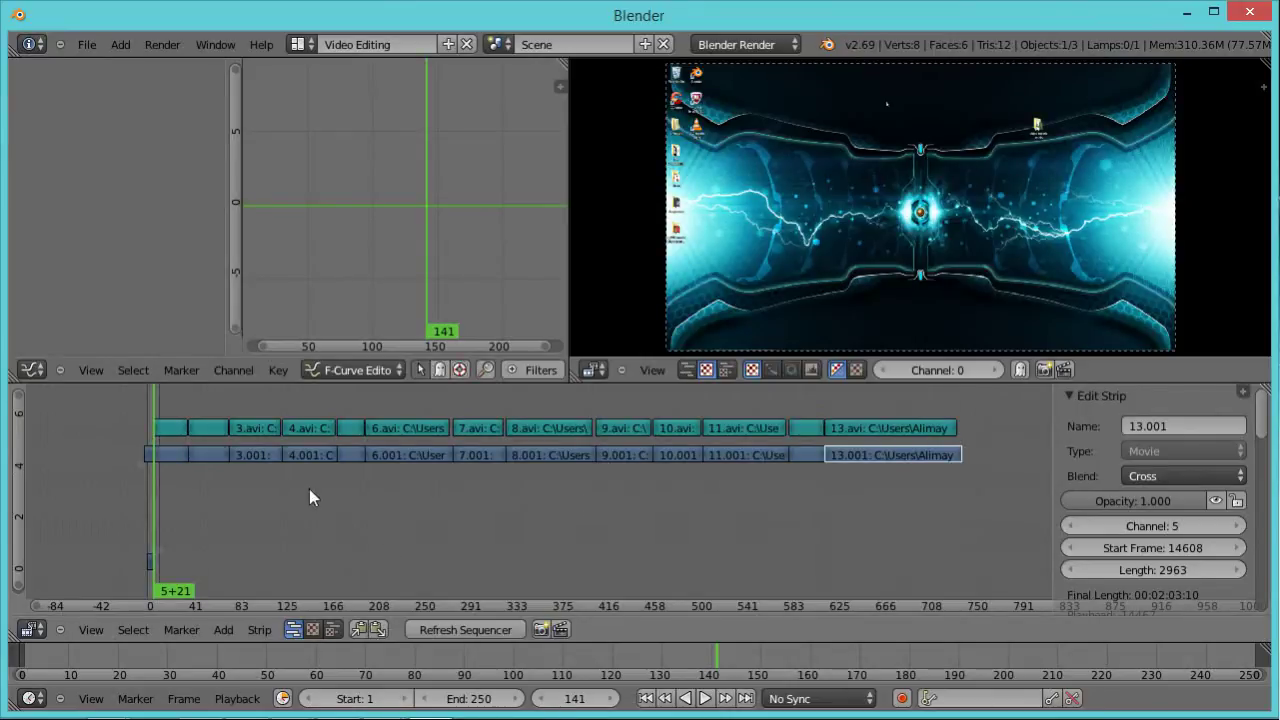
pyautogui.scroll(2, 310, 490)
pyautogui.scroll(1, 190, 505)
pyautogui.moveTo(224, 511); pyautogui.dragTo(689, 517, button='middle')
pyautogui.scroll(1, 678, 525)
pyautogui.scroll(4, 678, 525)
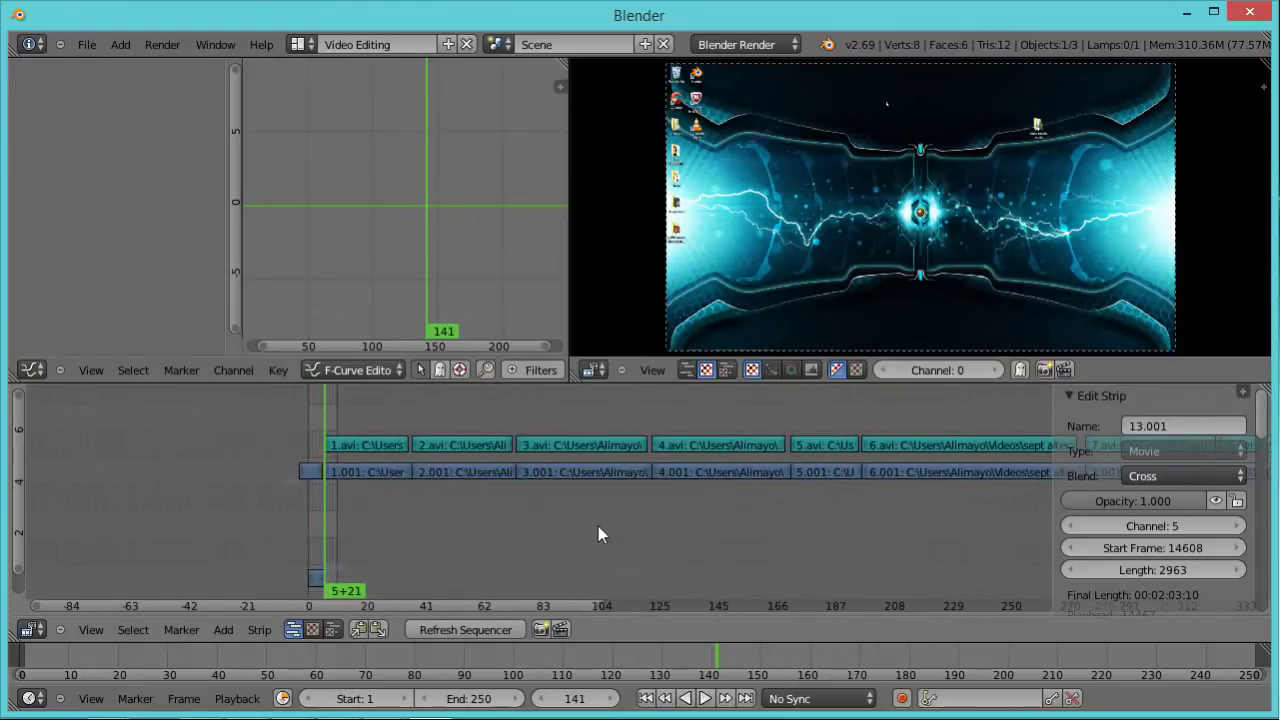
pyautogui.moveTo(227, 509); pyautogui.dragTo(636, 487, button='middle')
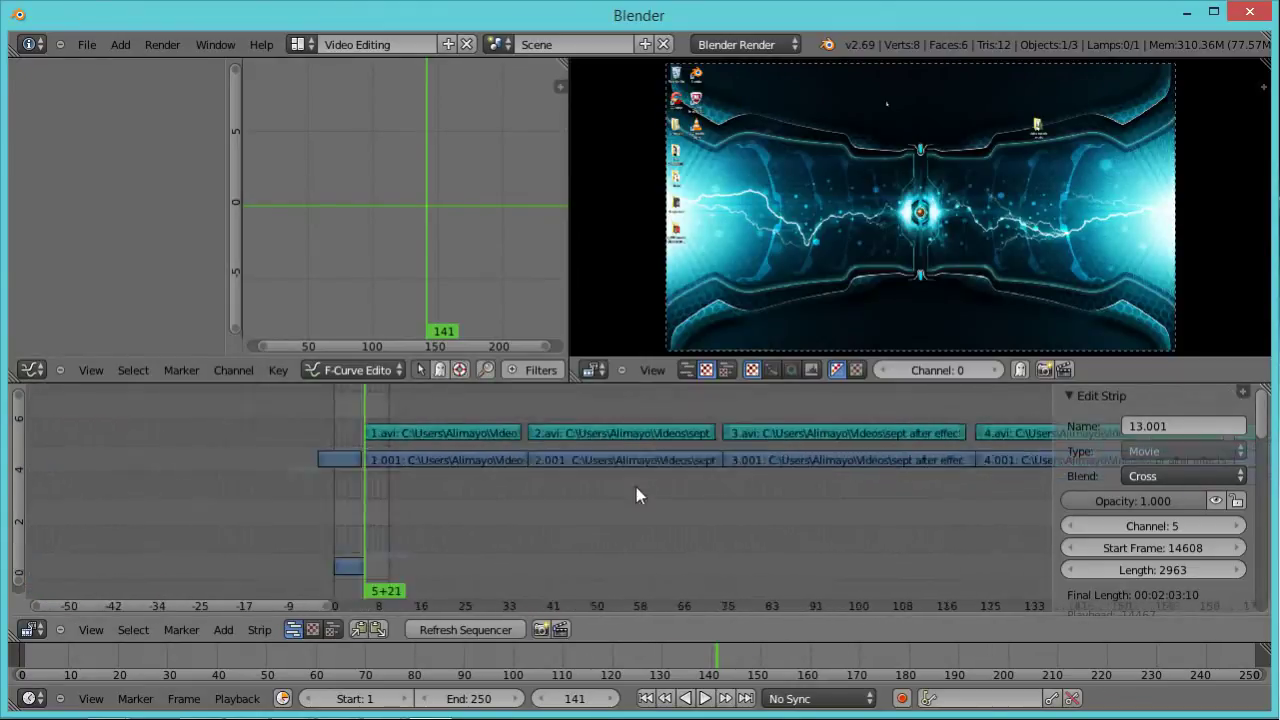
pyautogui.scroll(1, 636, 490)
pyautogui.moveTo(458, 590); pyautogui.dragTo(405, 585)
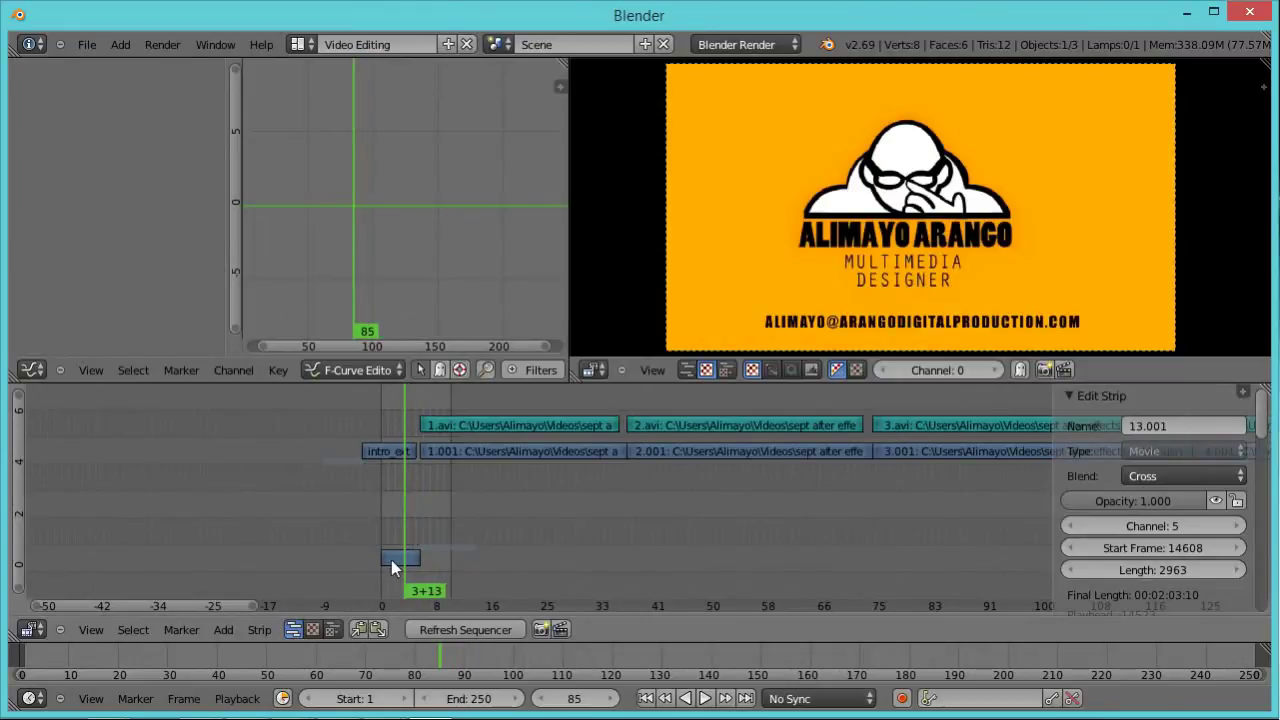
# Move the channel 5 intro strip behind the last clip, snapping its beginning to the playhead at frame 17615.
pyautogui.click(383, 450)
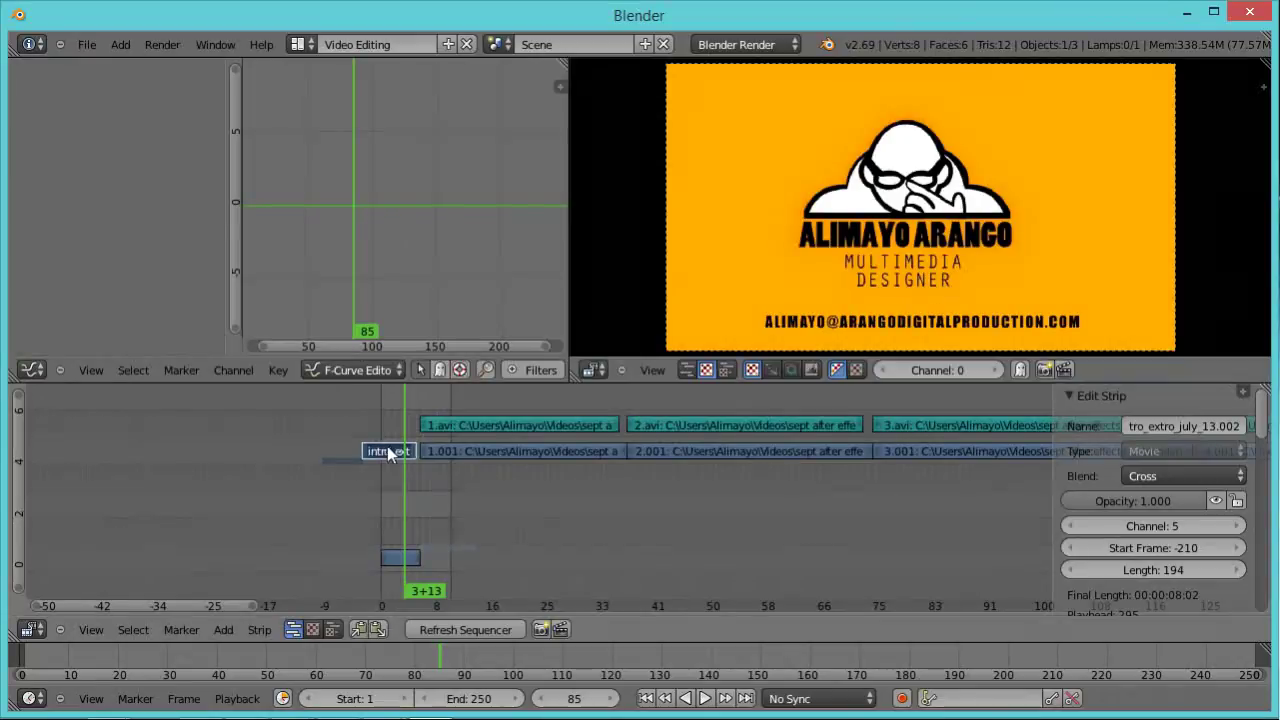
pyautogui.scroll(-3, 680, 525)
pyautogui.scroll(-4, 700, 500)
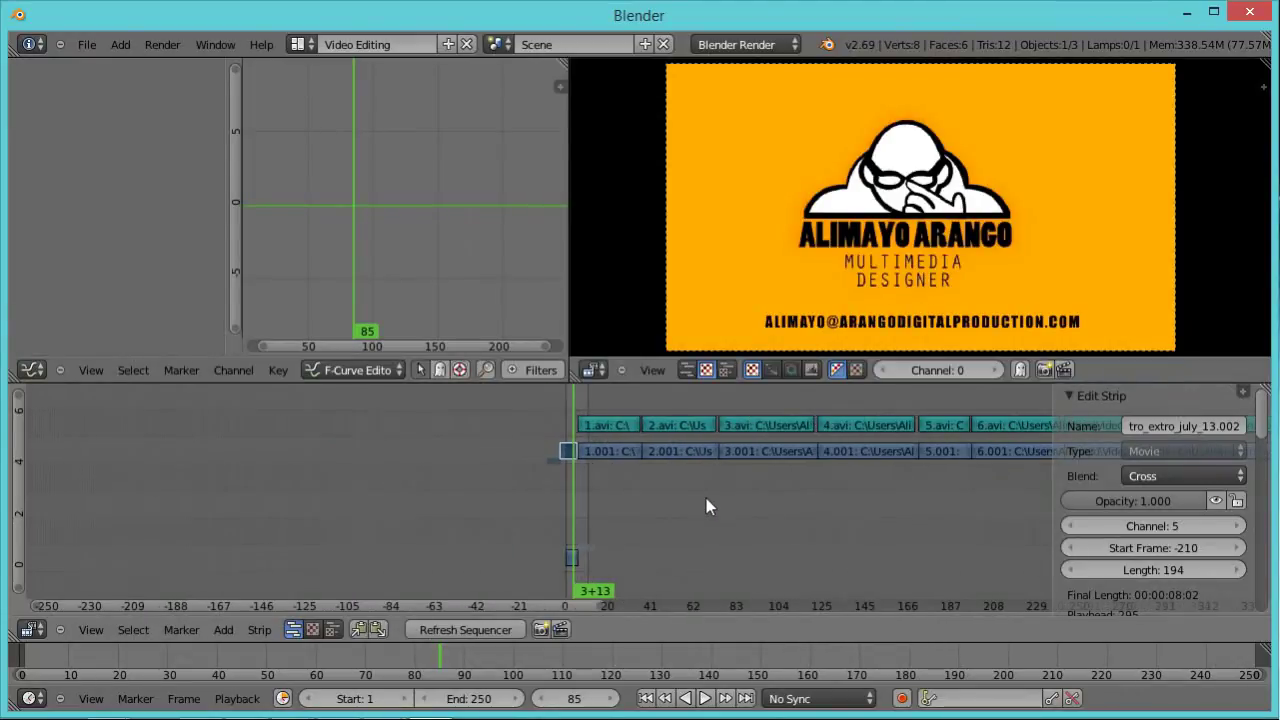
pyautogui.moveTo(790, 530); pyautogui.dragTo(271, 458, button='middle')
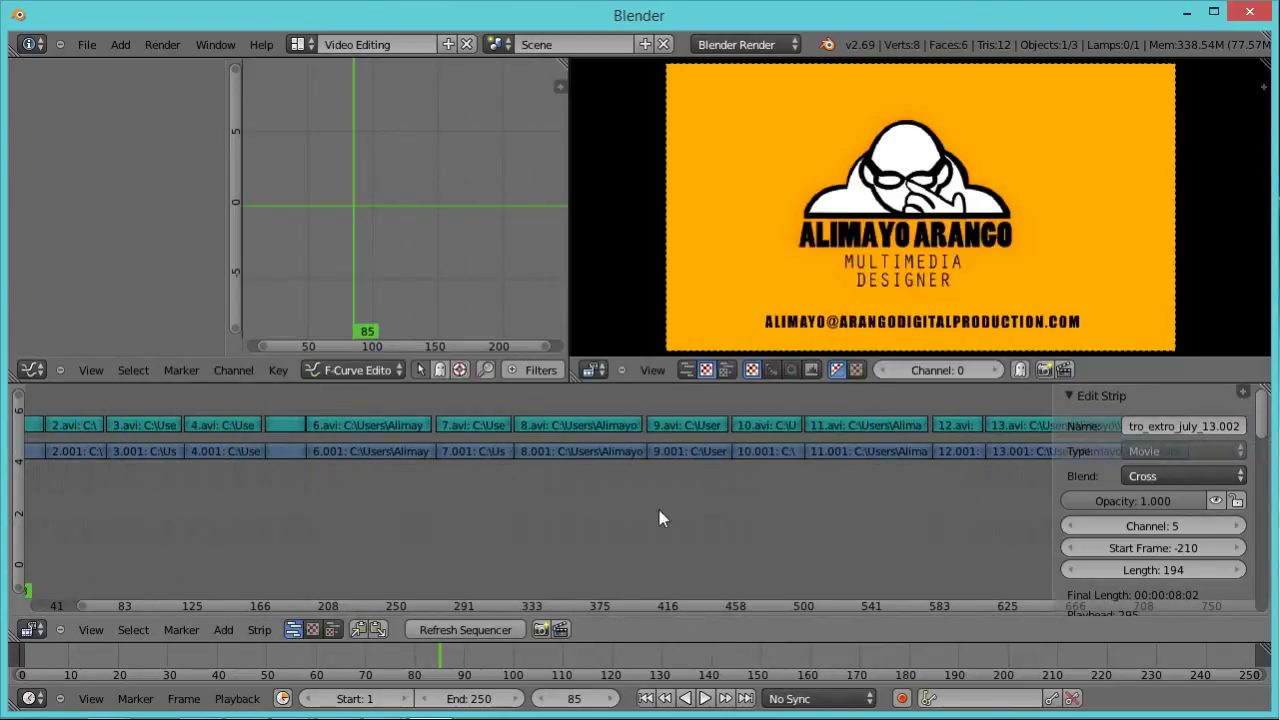
pyautogui.moveTo(762, 522); pyautogui.dragTo(333, 518, button='middle')
pyautogui.moveTo(557, 500); pyautogui.dragTo(422, 495, button='middle')
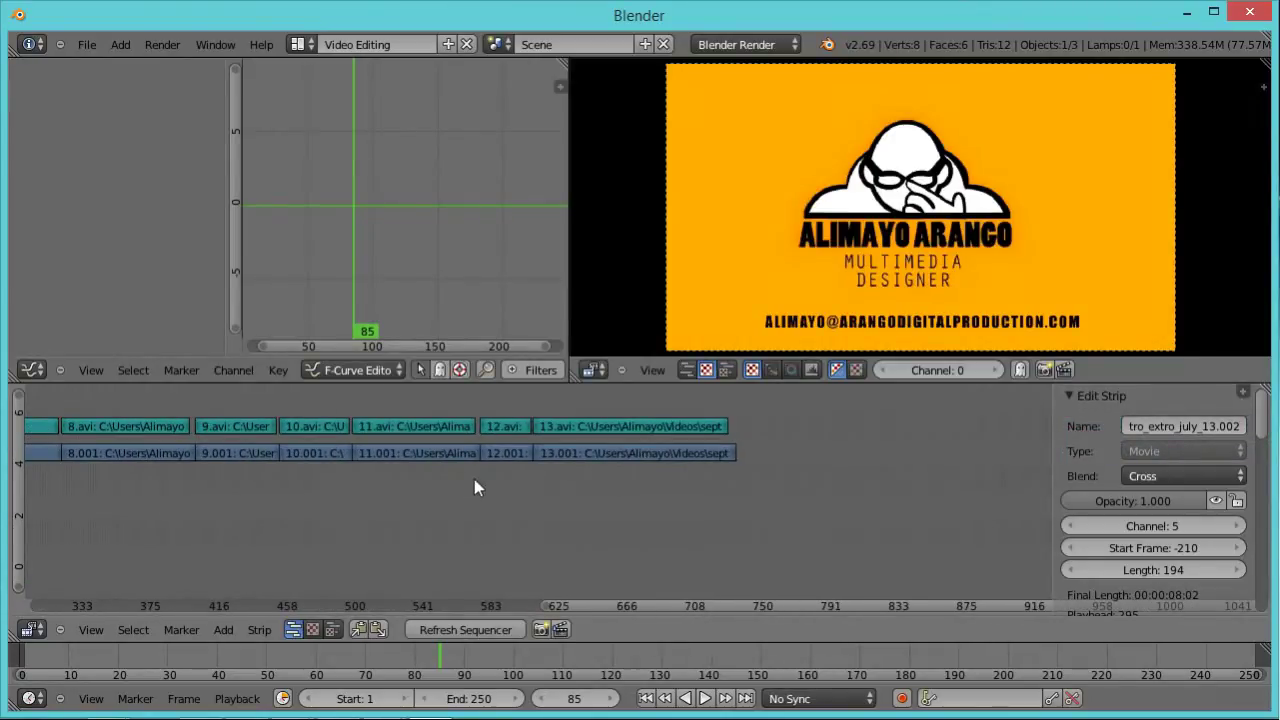
pyautogui.click(759, 477)
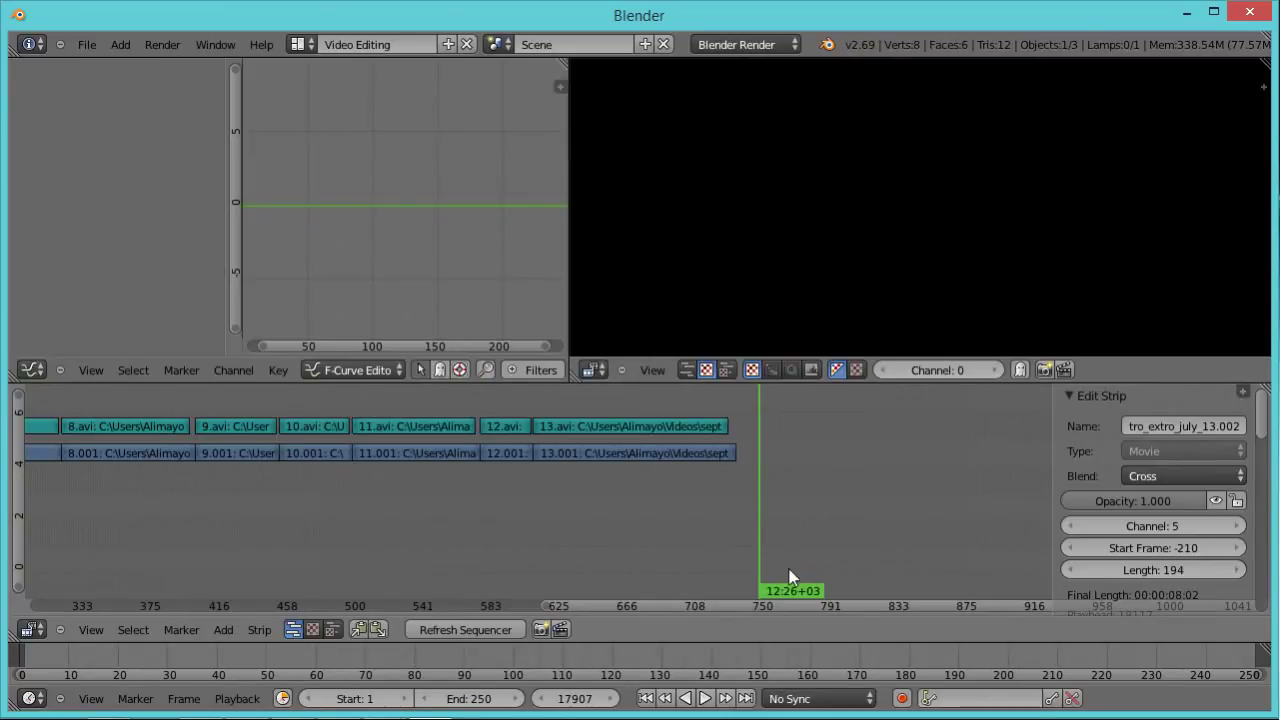
pyautogui.moveTo(803, 588); pyautogui.dragTo(739, 592)
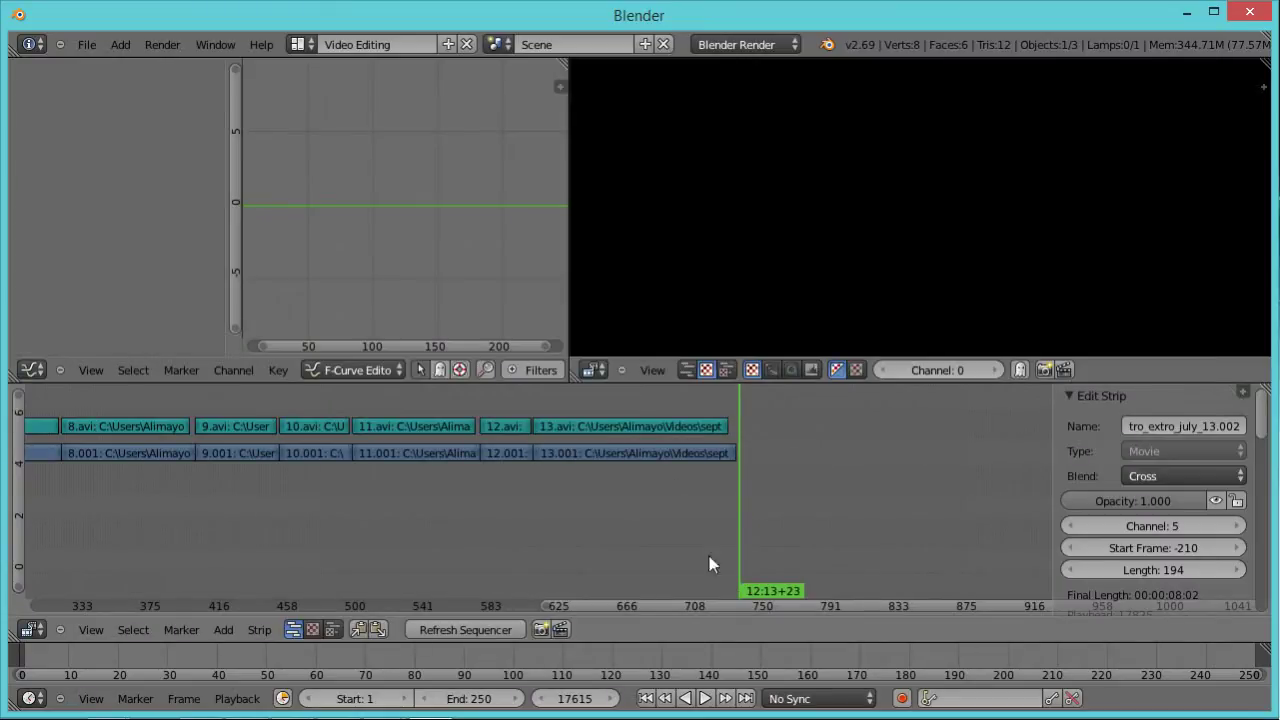
pyautogui.hotkey('shift', 's')
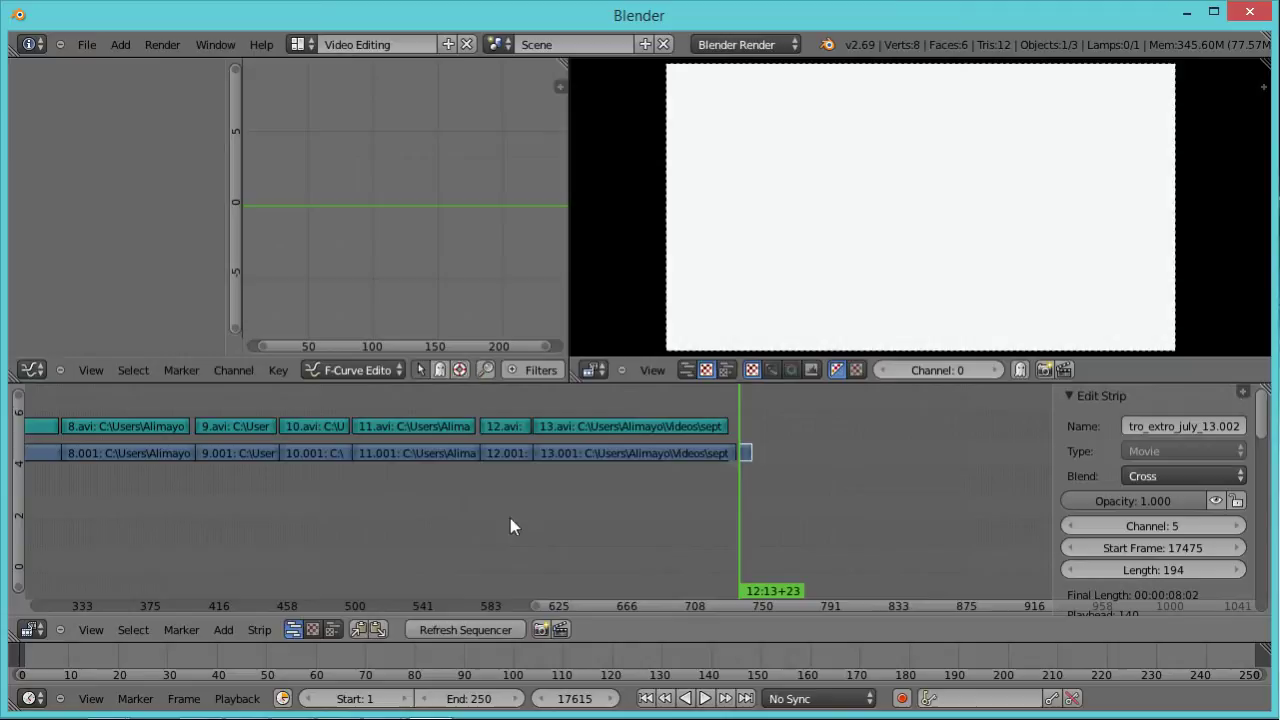
# Switch the screen layout to Default and widen the render properties area so its settings are readable.
pyautogui.click(308, 45)
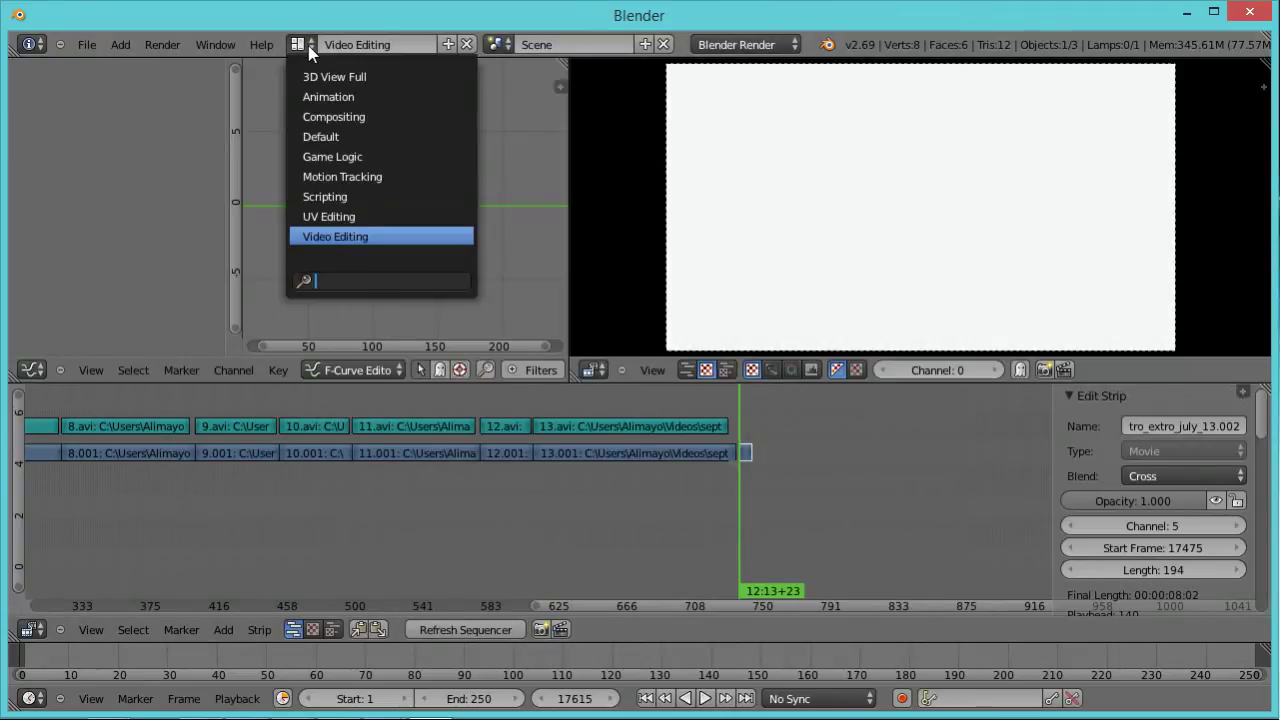
pyautogui.click(328, 128)
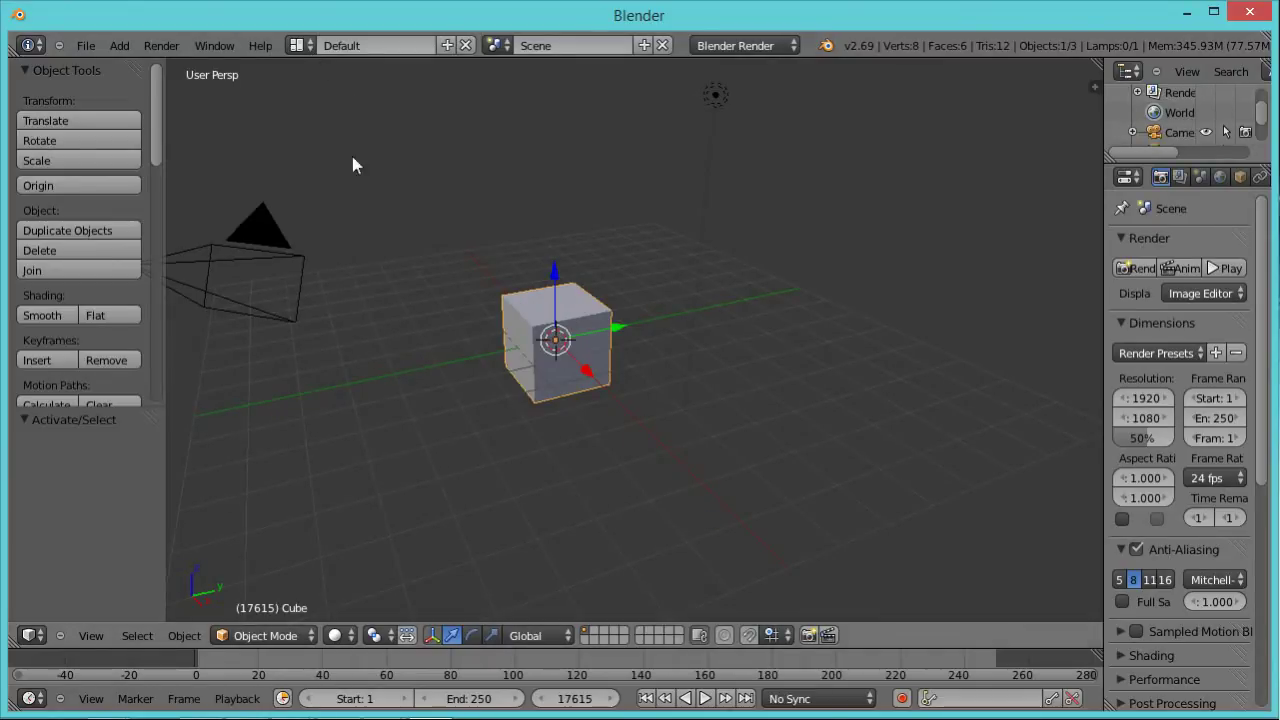
pyautogui.moveTo(1103, 329); pyautogui.dragTo(894, 348)
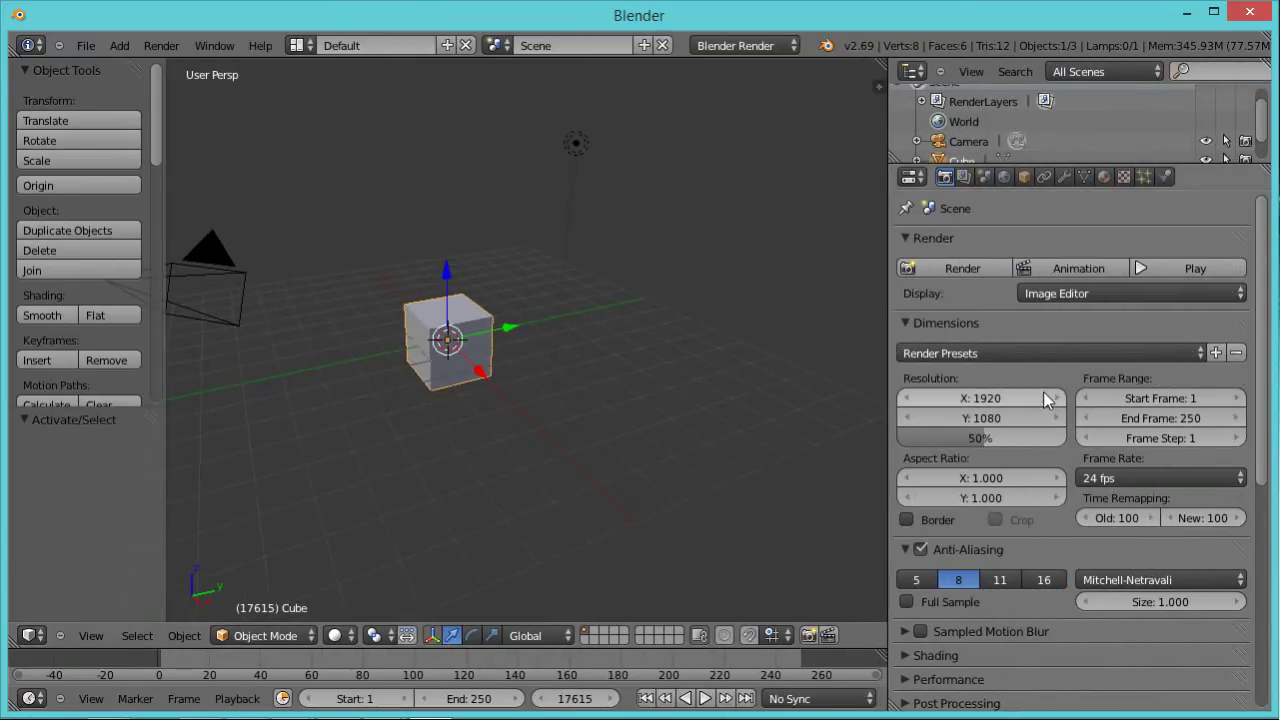
# Apply the HDTV 720p render preset and set the frame rate to 25 fps.
pyautogui.click(1188, 354)
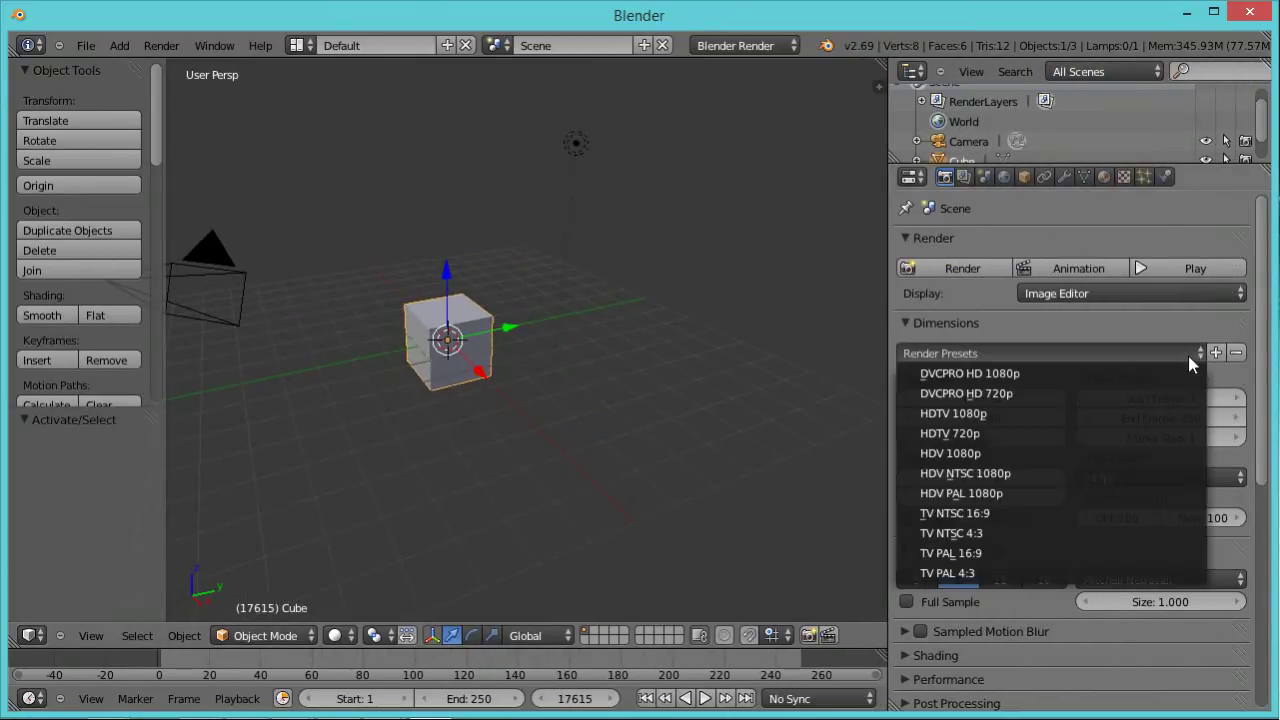
pyautogui.click(986, 434)
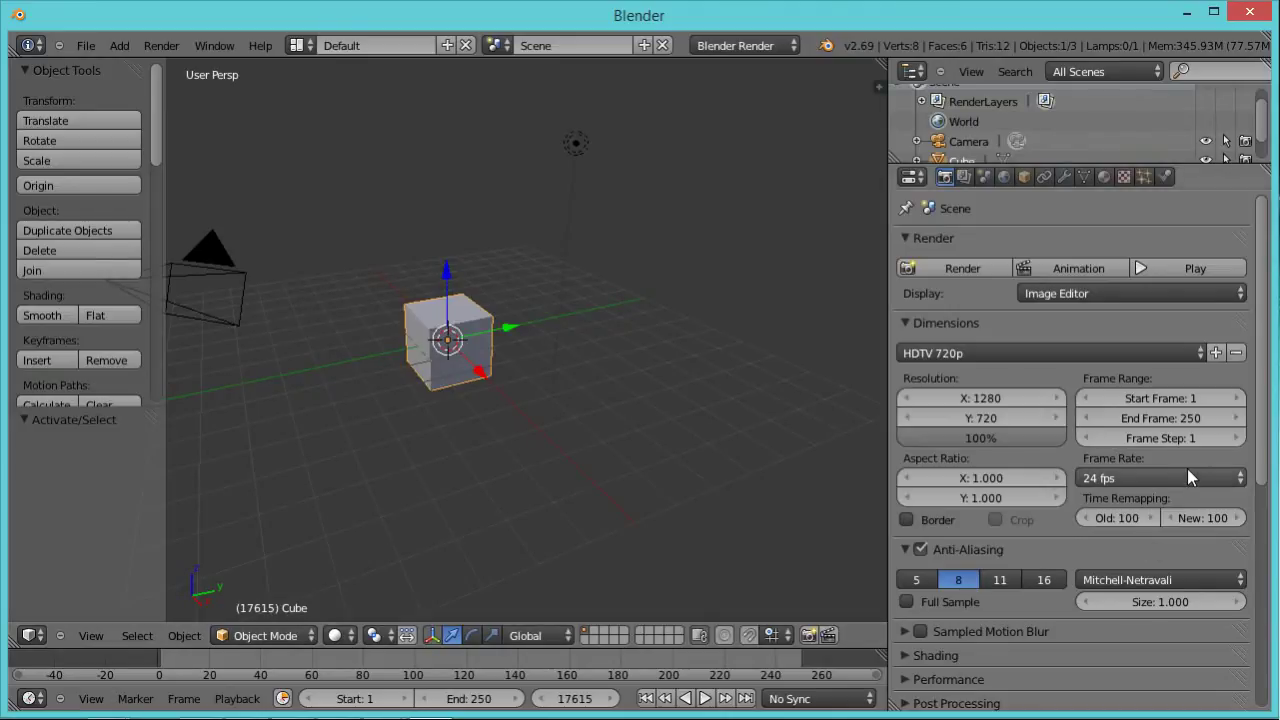
pyautogui.click(1155, 479)
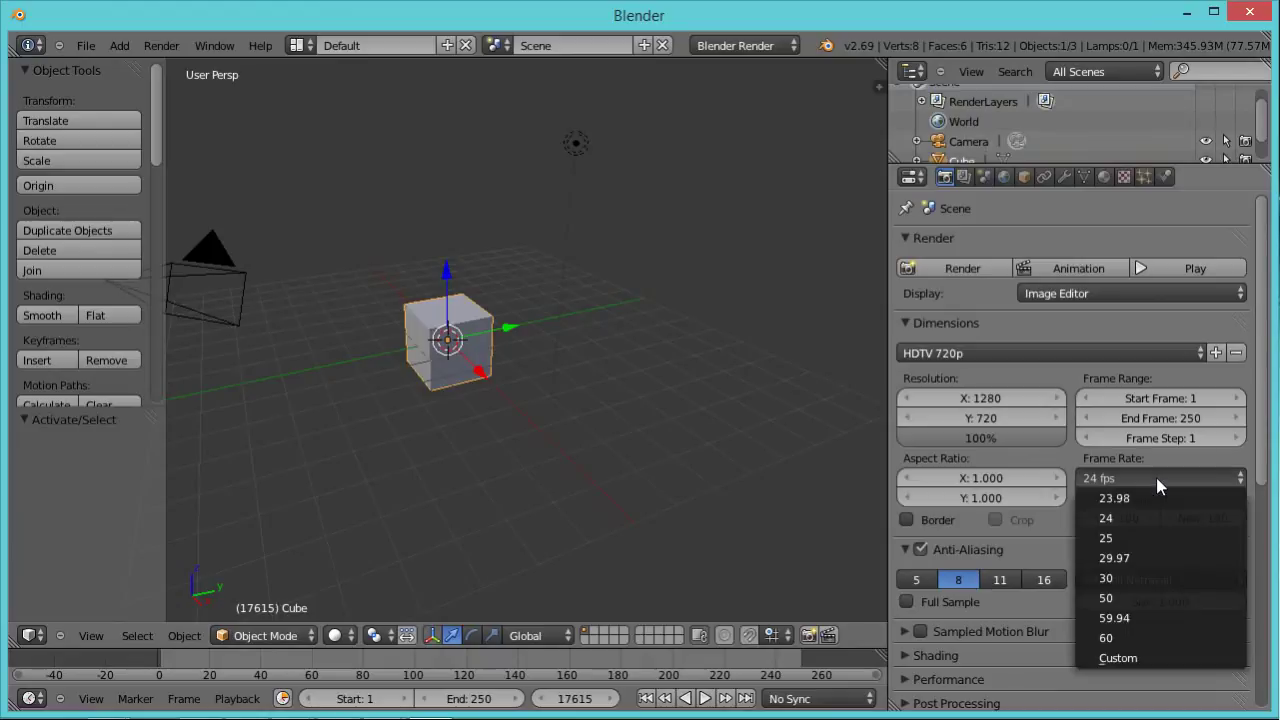
pyautogui.click(1129, 533)
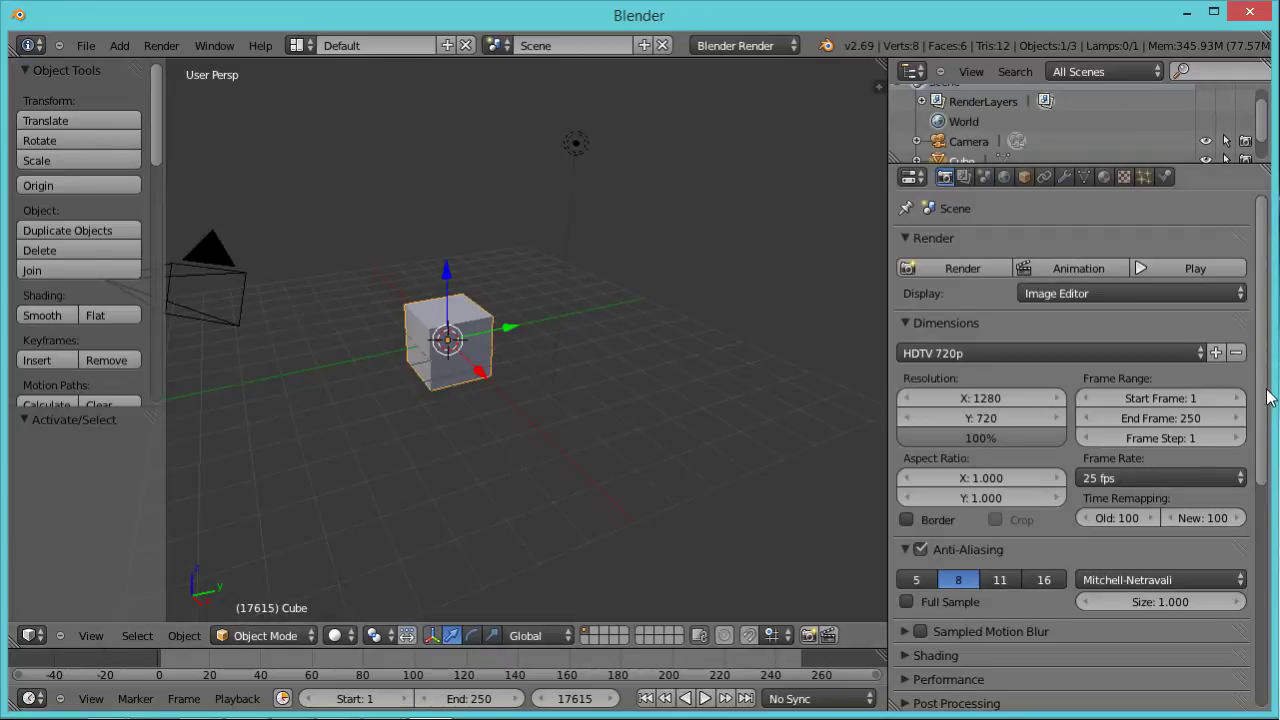
# Set the render output's file format to the H.264 movie type.
pyautogui.scroll(-3, 1267, 397)
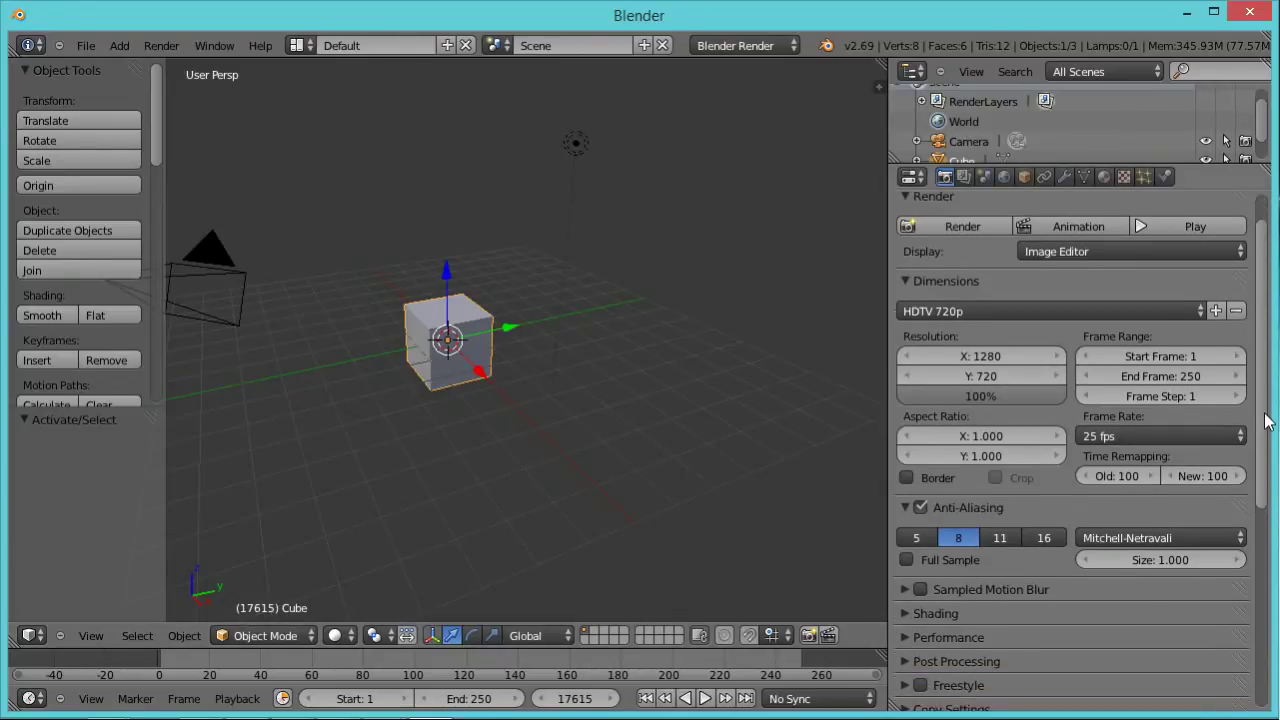
pyautogui.scroll(-7, 1260, 467)
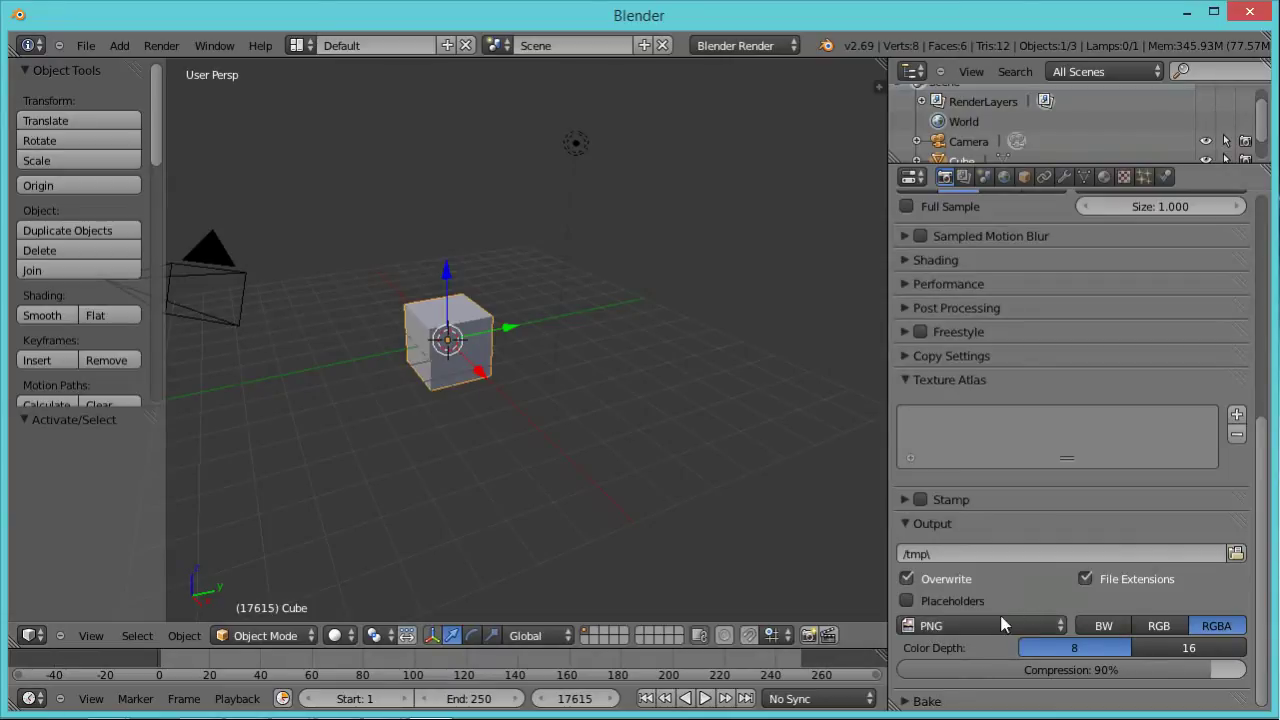
pyautogui.click(1055, 626)
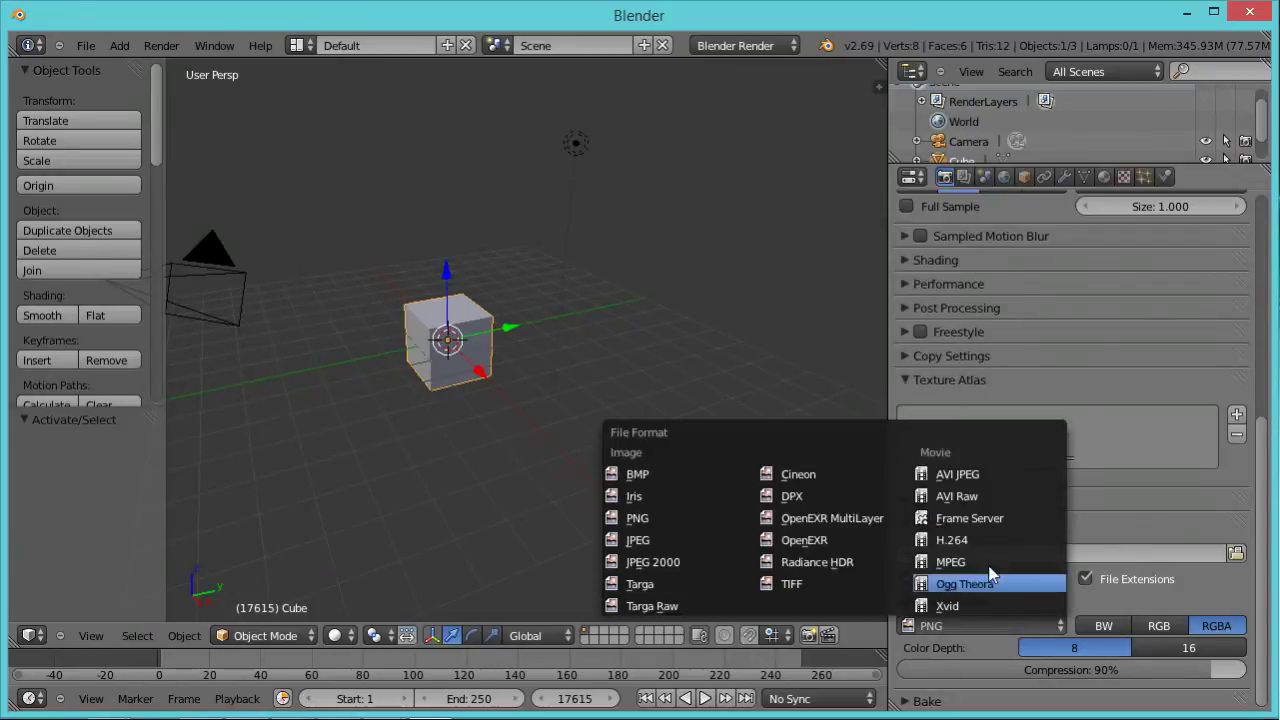
pyautogui.click(963, 544)
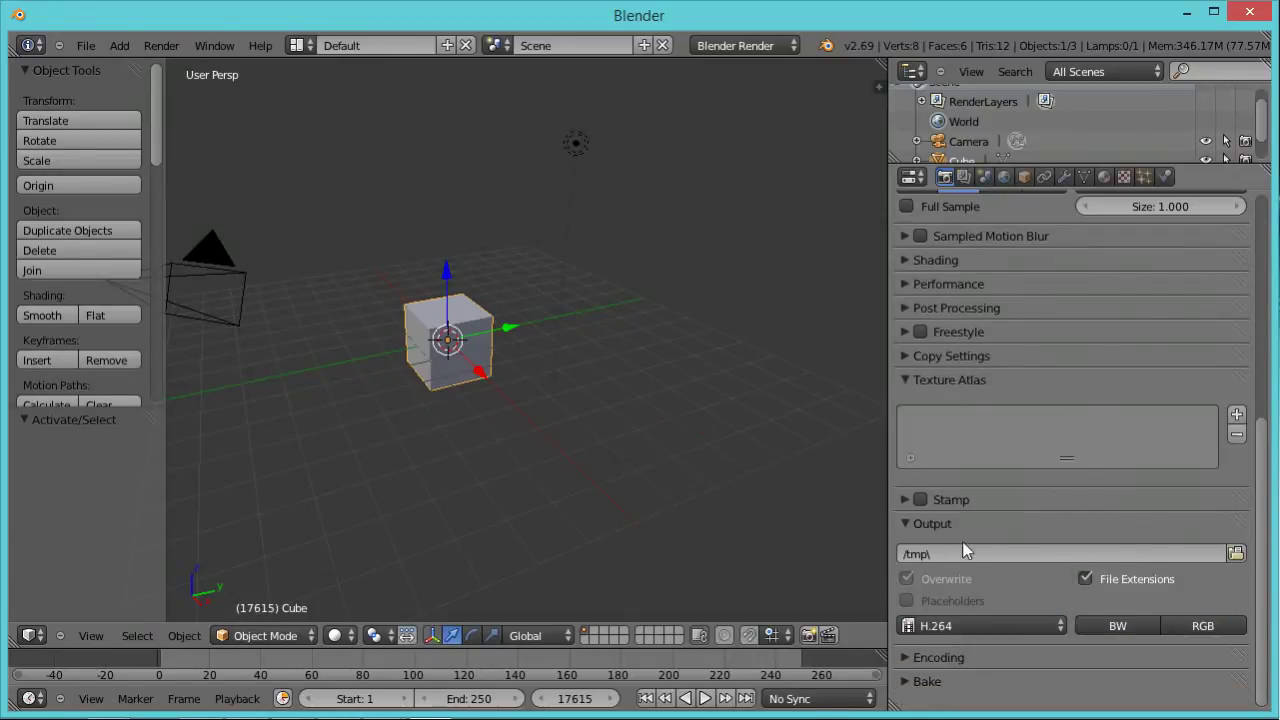
# In the output's encoding settings, set the format to MPEG-4 and the audio codec to MP3.
pyautogui.click(908, 664)
pyautogui.scroll(-5, 1262, 496)
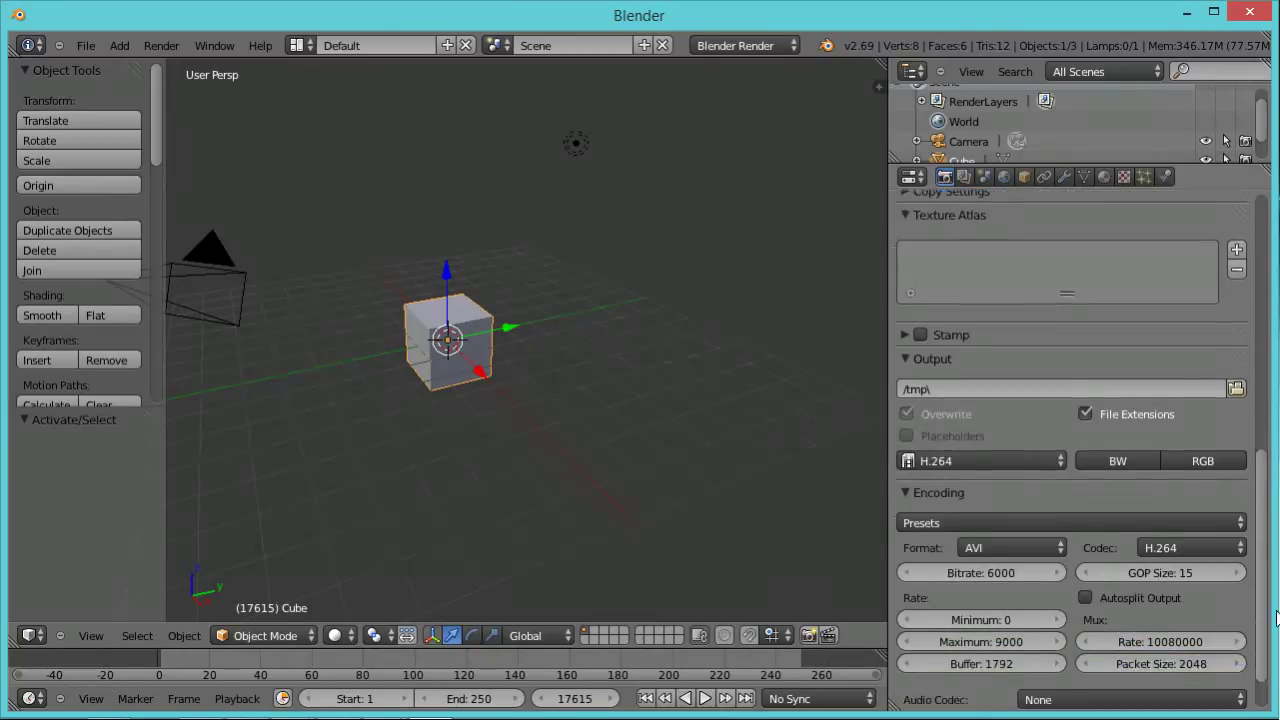
pyautogui.click(1018, 498)
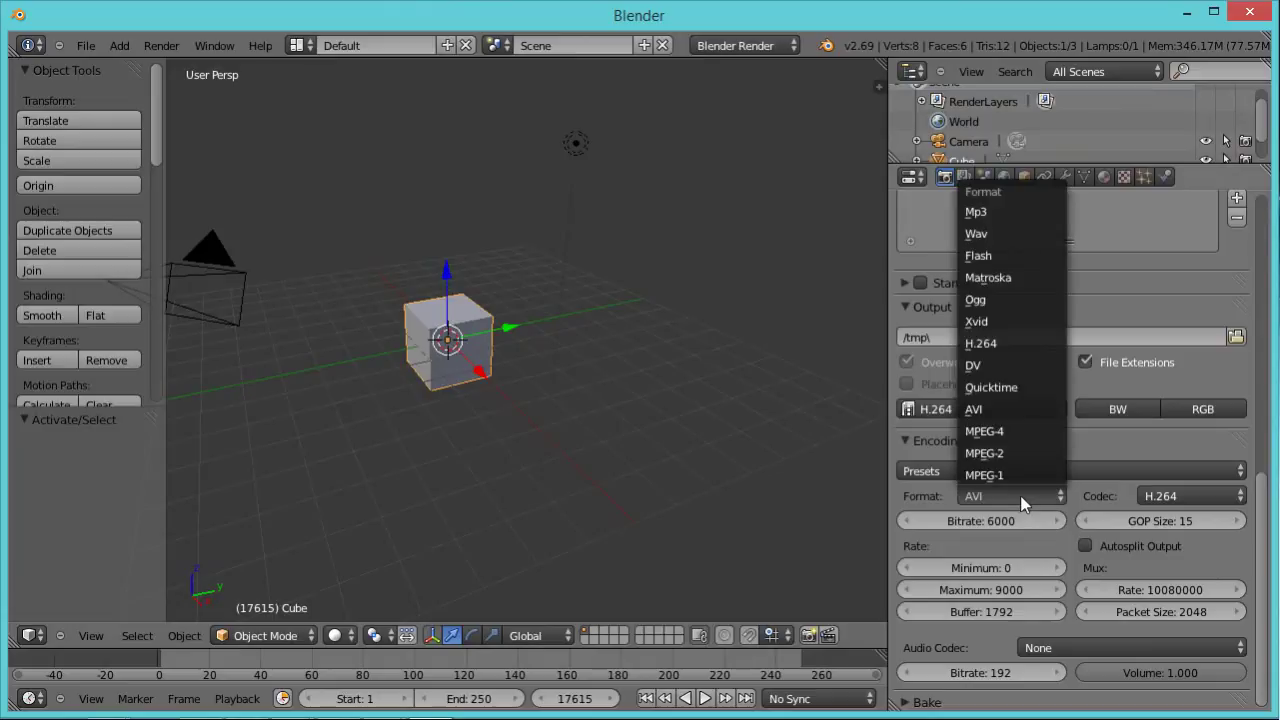
pyautogui.click(1003, 432)
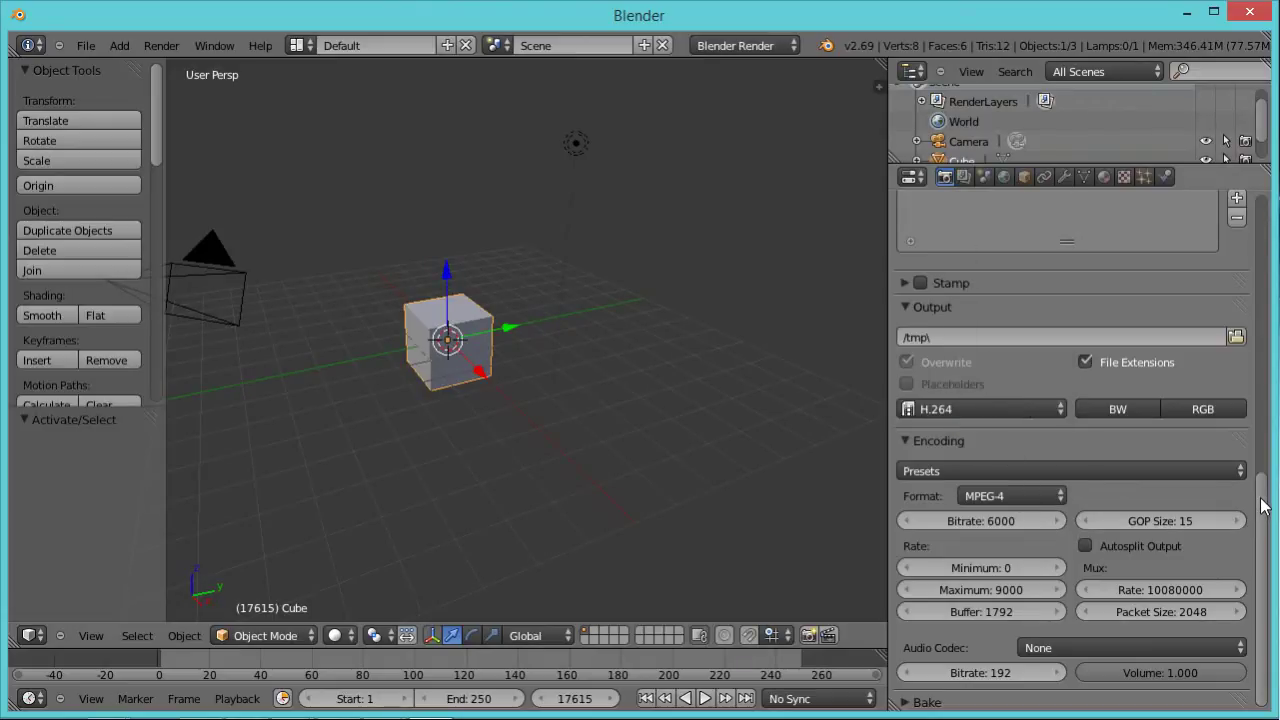
pyautogui.scroll(-1, 1260, 512)
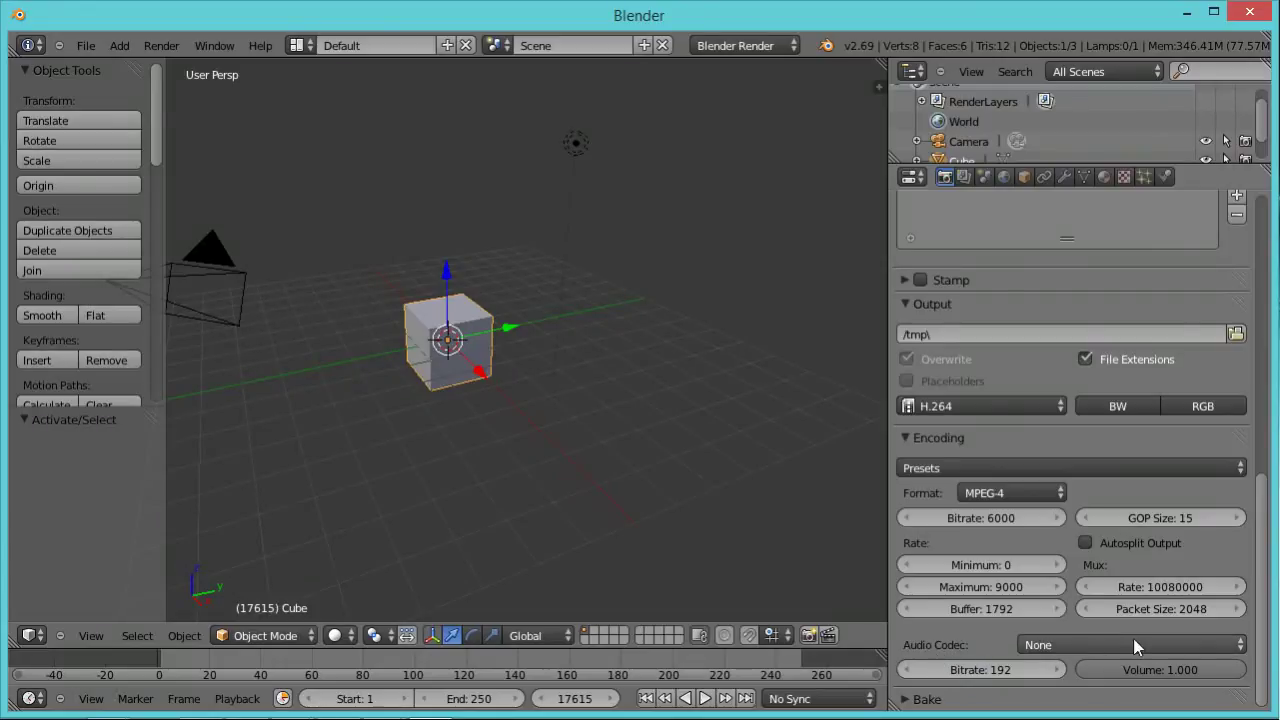
pyautogui.click(1219, 643)
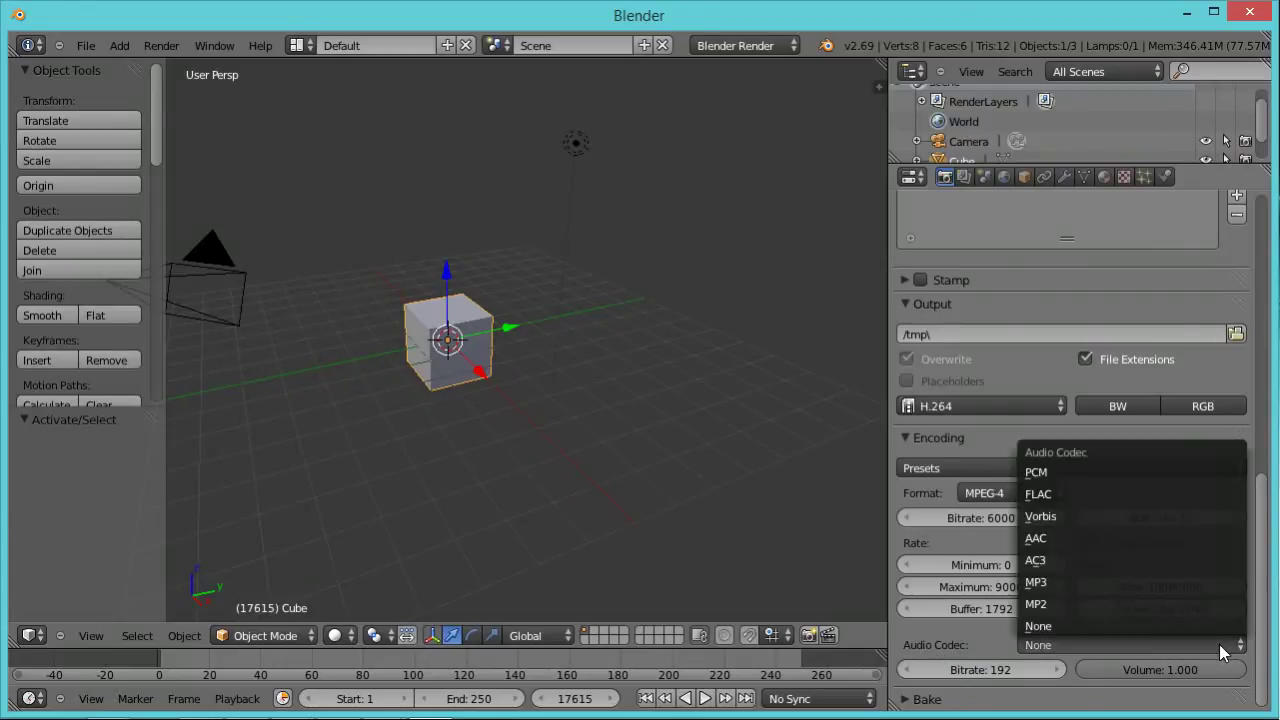
pyautogui.click(1071, 583)
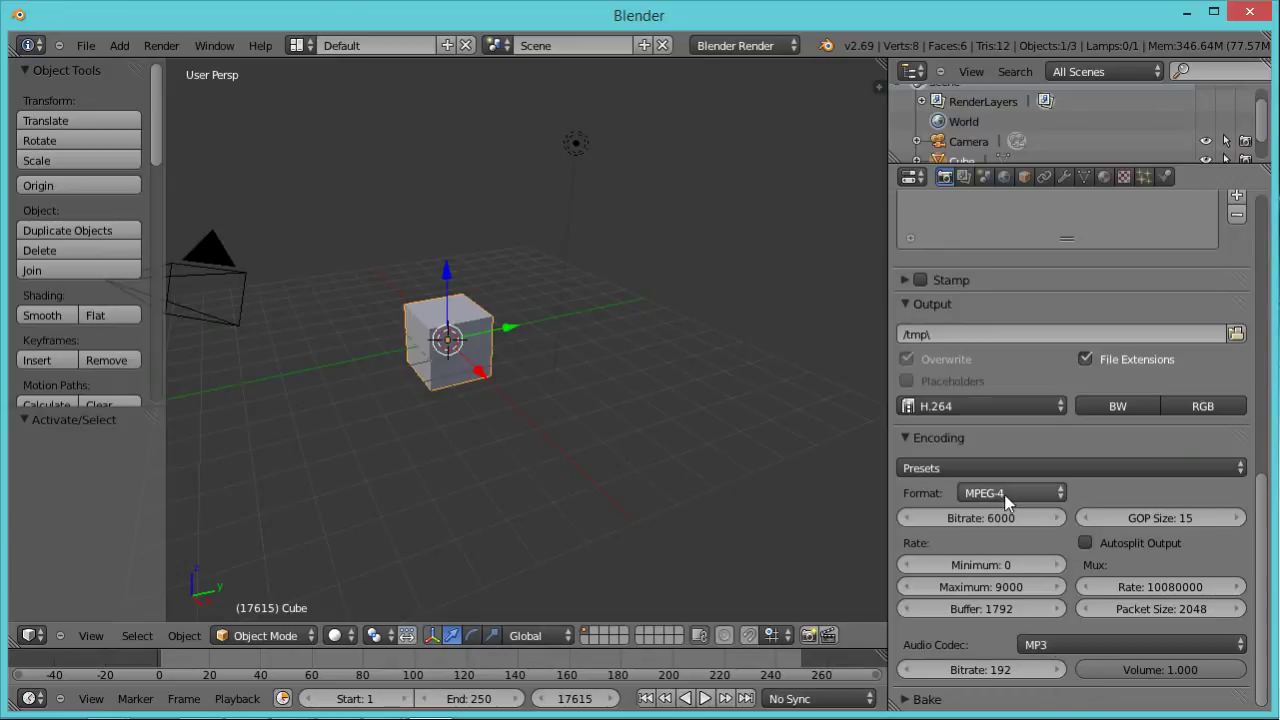
# Set the render display to New Window.
pyautogui.moveTo(1266, 508); pyautogui.dragTo(1265, 405)
pyautogui.scroll(-1, 1265, 410)
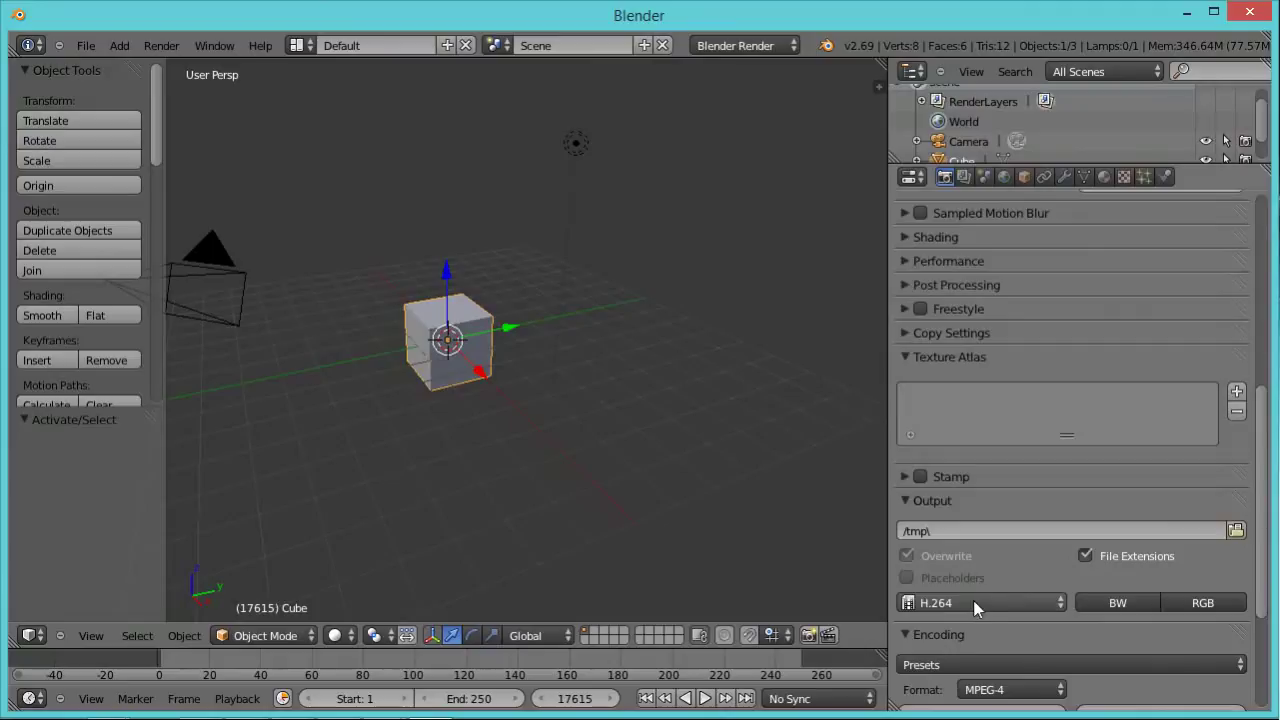
pyautogui.moveTo(1255, 275); pyautogui.dragTo(1252, 255)
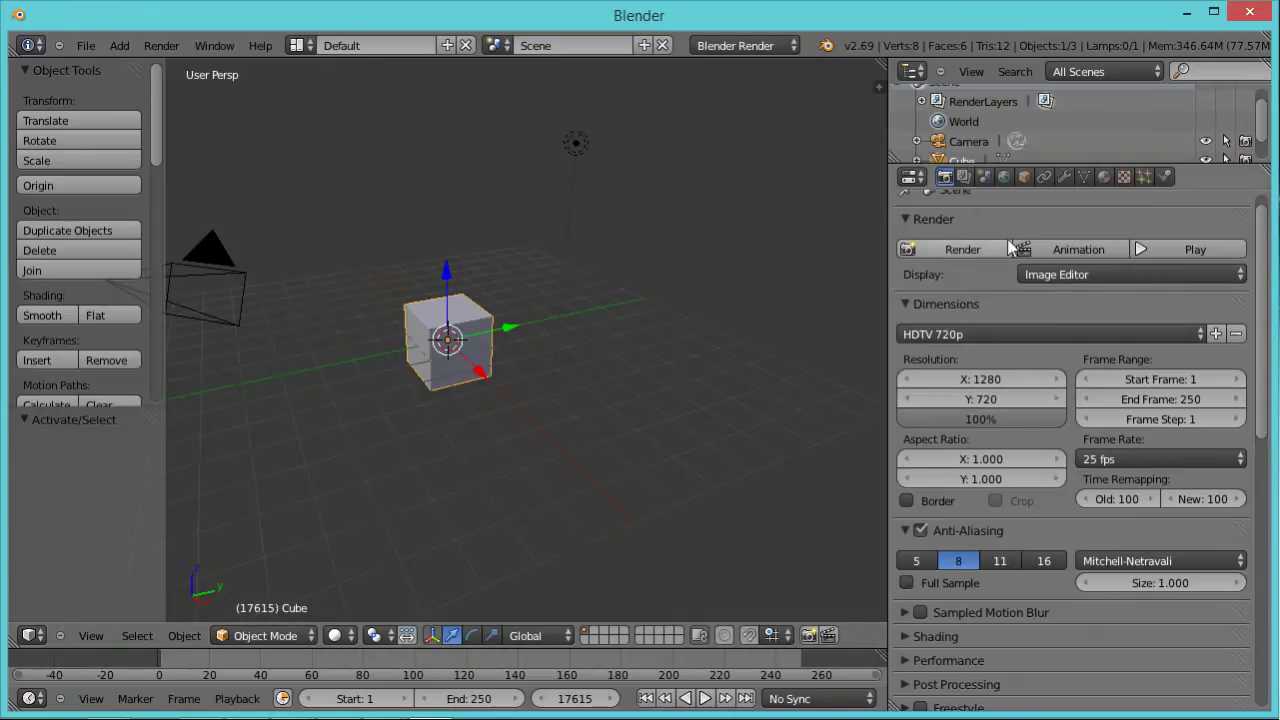
pyautogui.click(1220, 274)
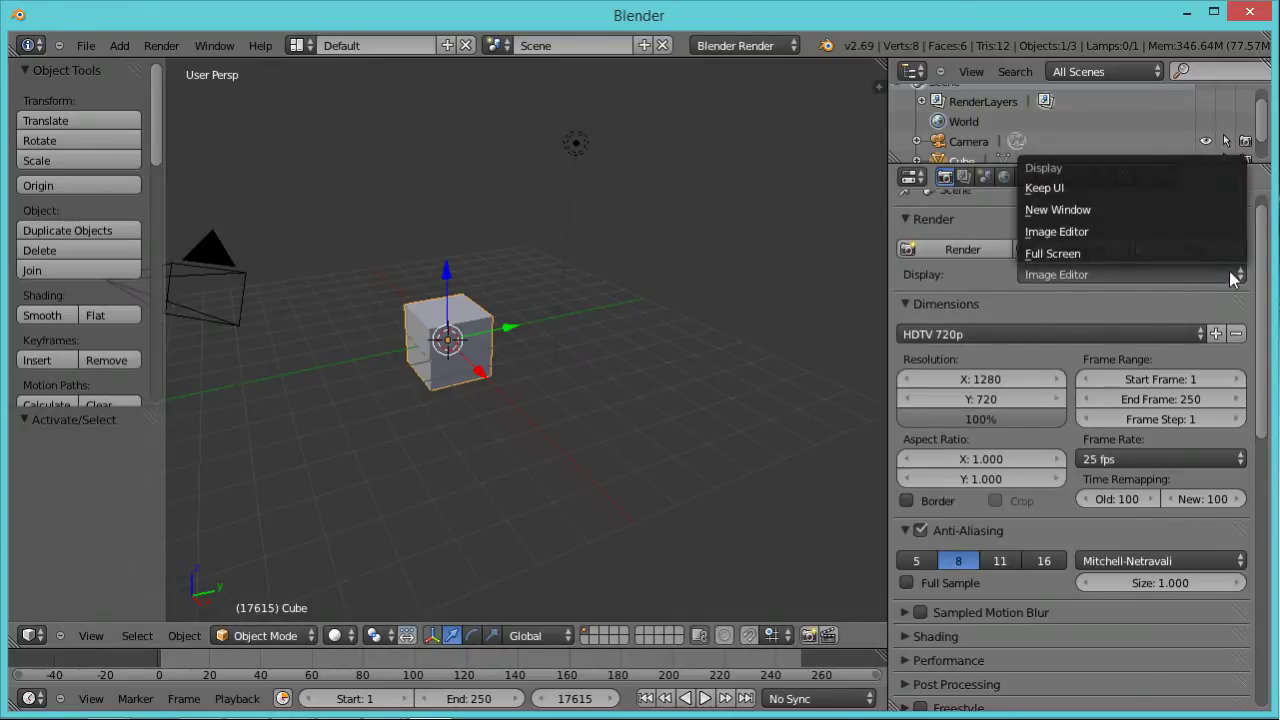
pyautogui.click(1118, 222)
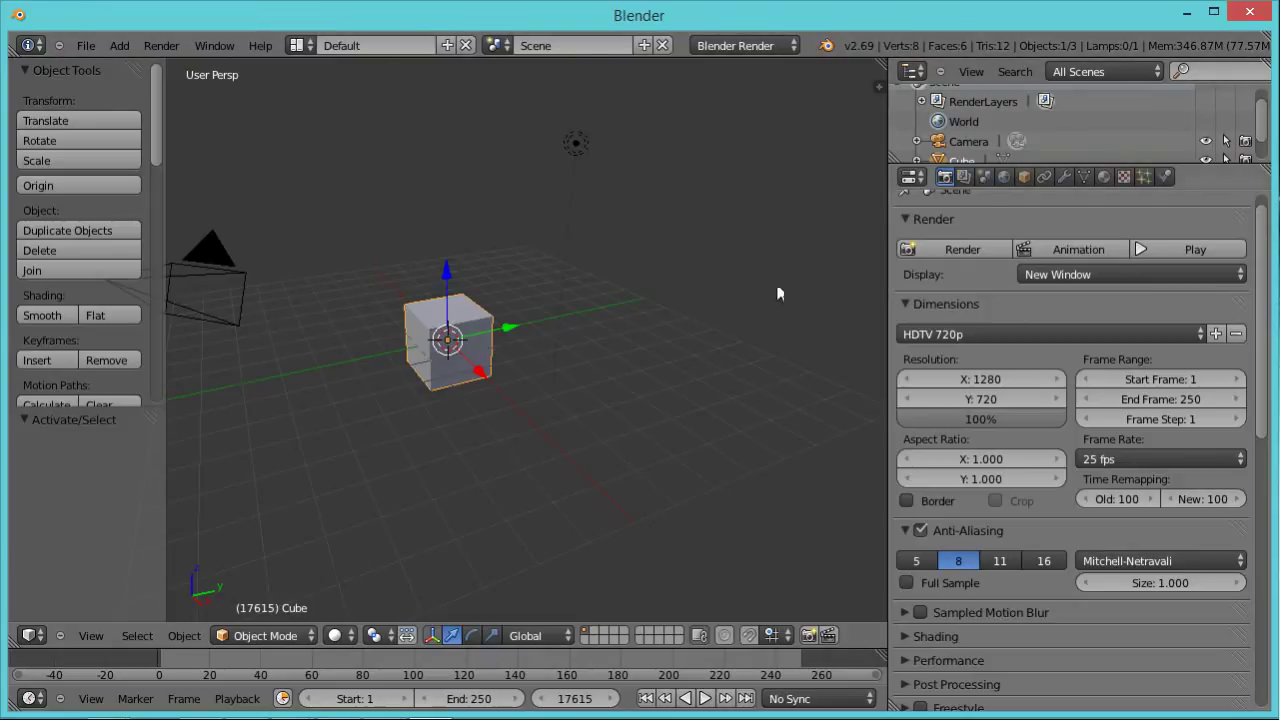
# Return to the Video Editing layout and preview the outro strip at frame 17674.
pyautogui.click(309, 48)
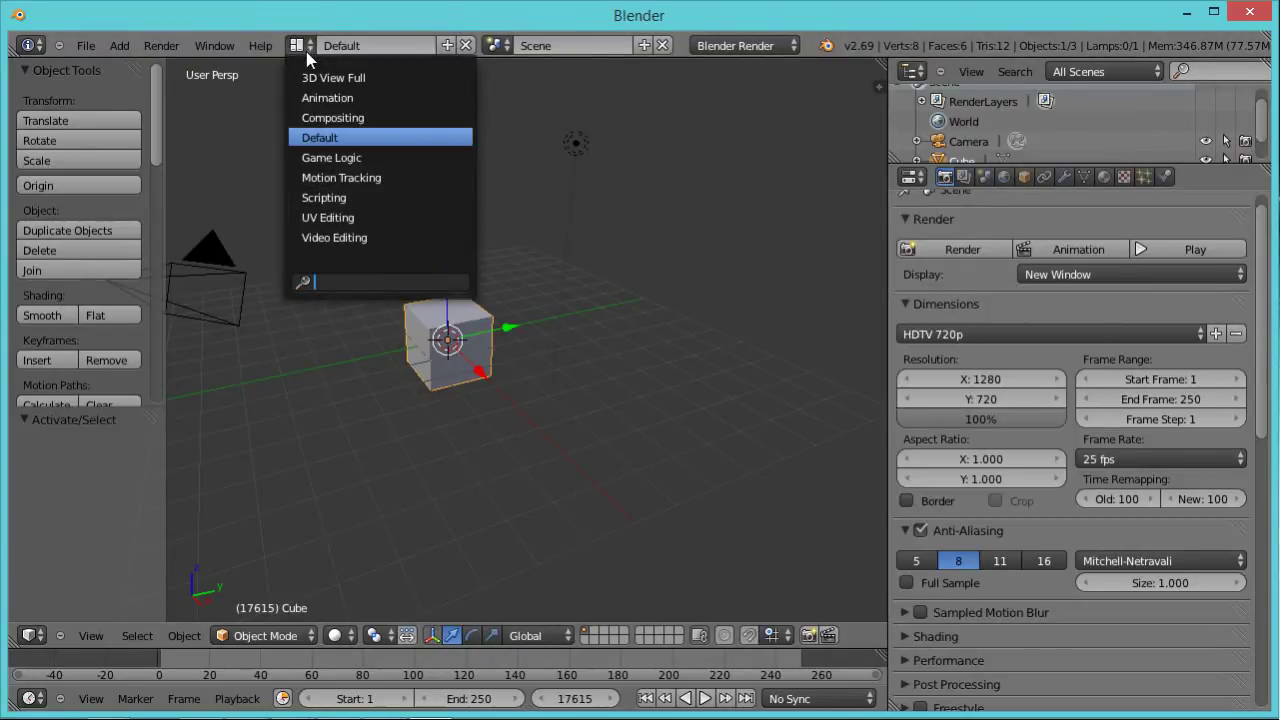
pyautogui.click(349, 237)
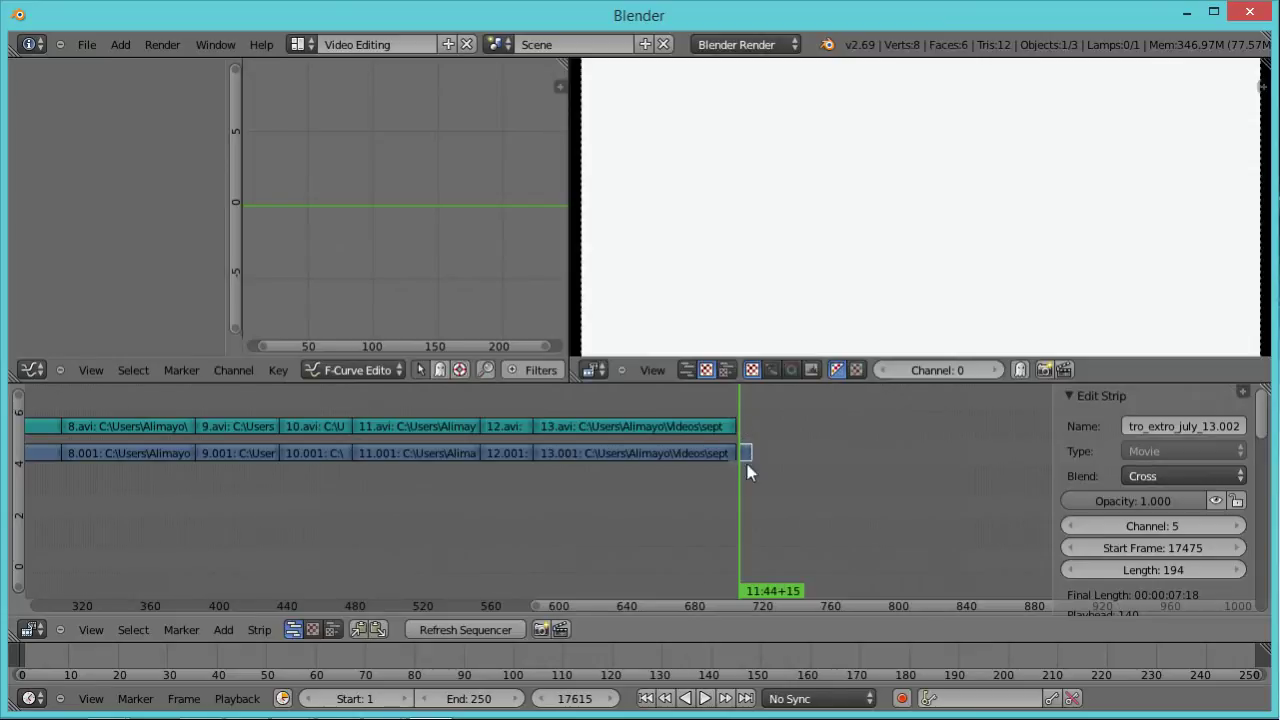
pyautogui.moveTo(782, 590); pyautogui.dragTo(743, 606)
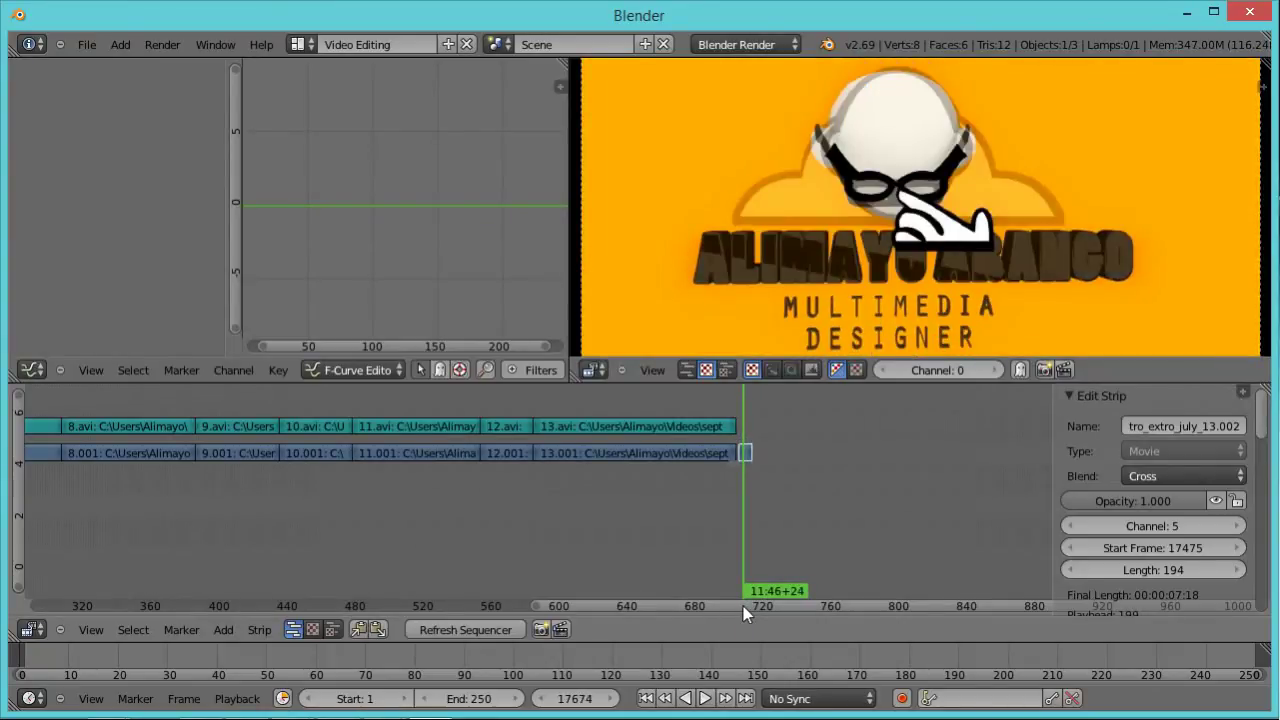
# Place the playhead at the end of the 13.avi clip, frame 17571, and snap the outro strip's beginning to it.
pyautogui.scroll(5, 720, 505)
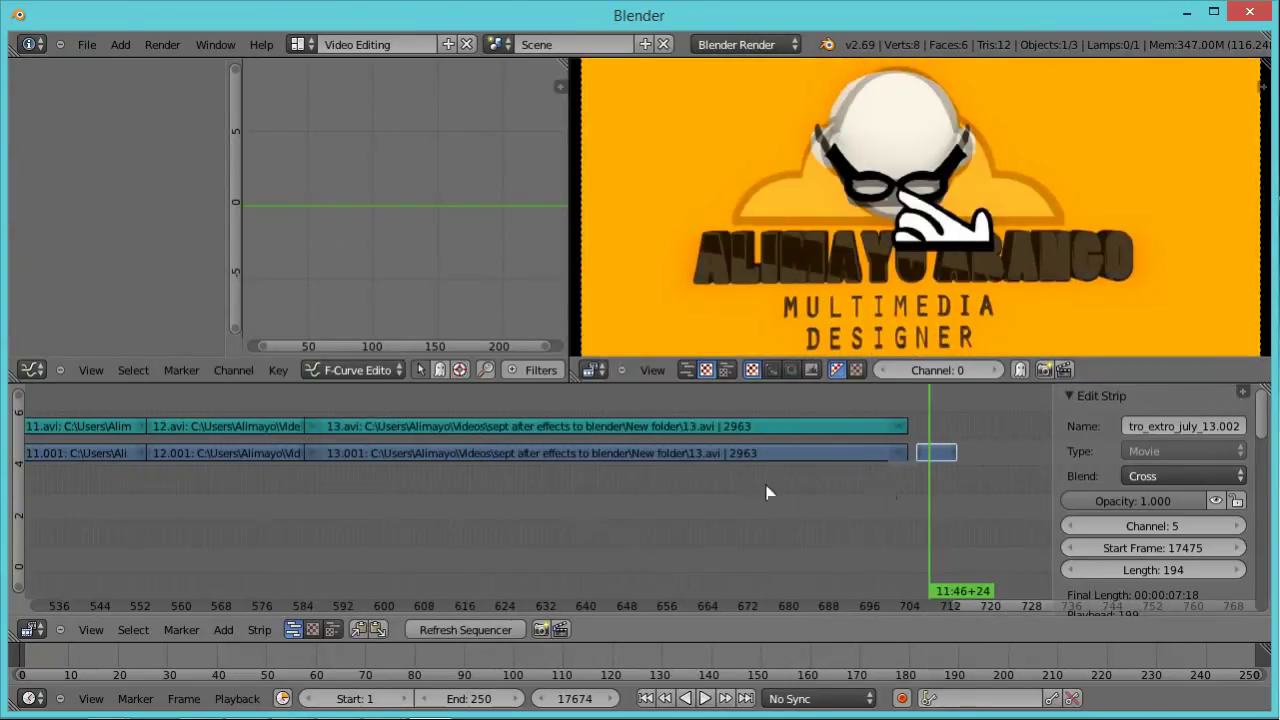
pyautogui.moveTo(889, 489); pyautogui.dragTo(449, 493, button='middle')
pyautogui.scroll(6, 451, 494)
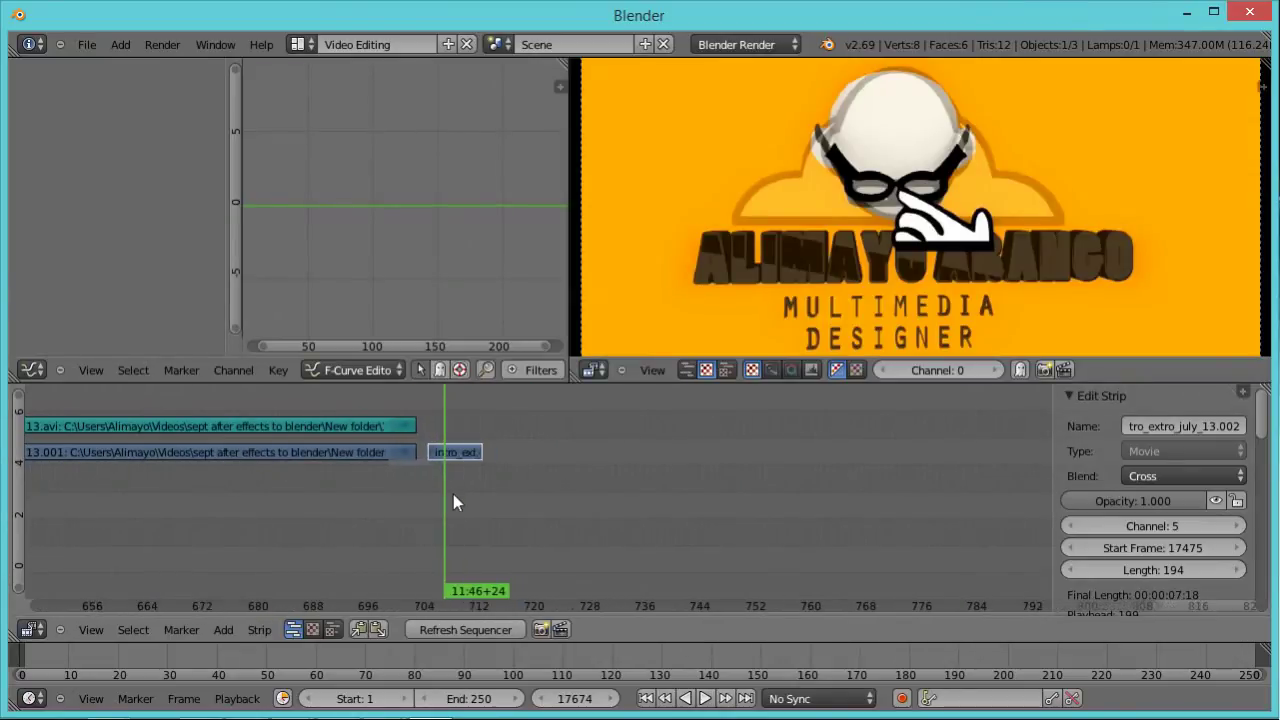
pyautogui.scroll(4, 662, 511)
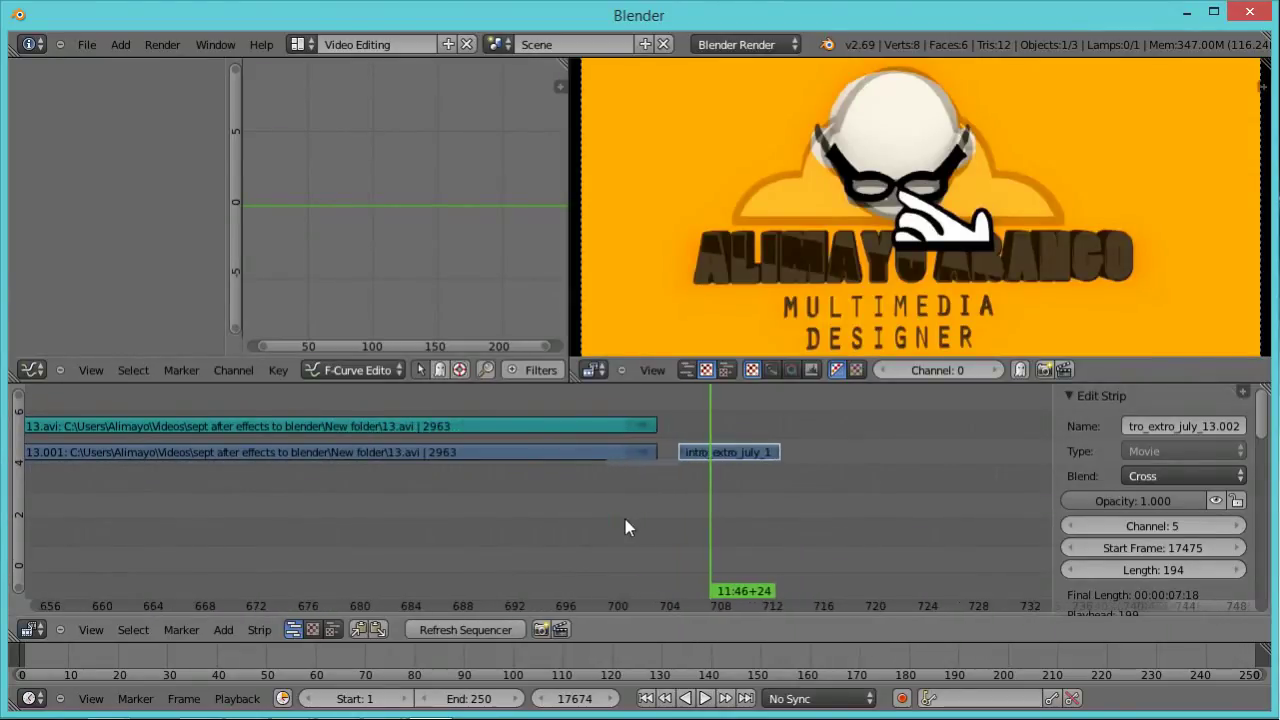
pyautogui.keyDown('ctrl'); pyautogui.hscroll(1, 638, 497); pyautogui.keyUp('ctrl')
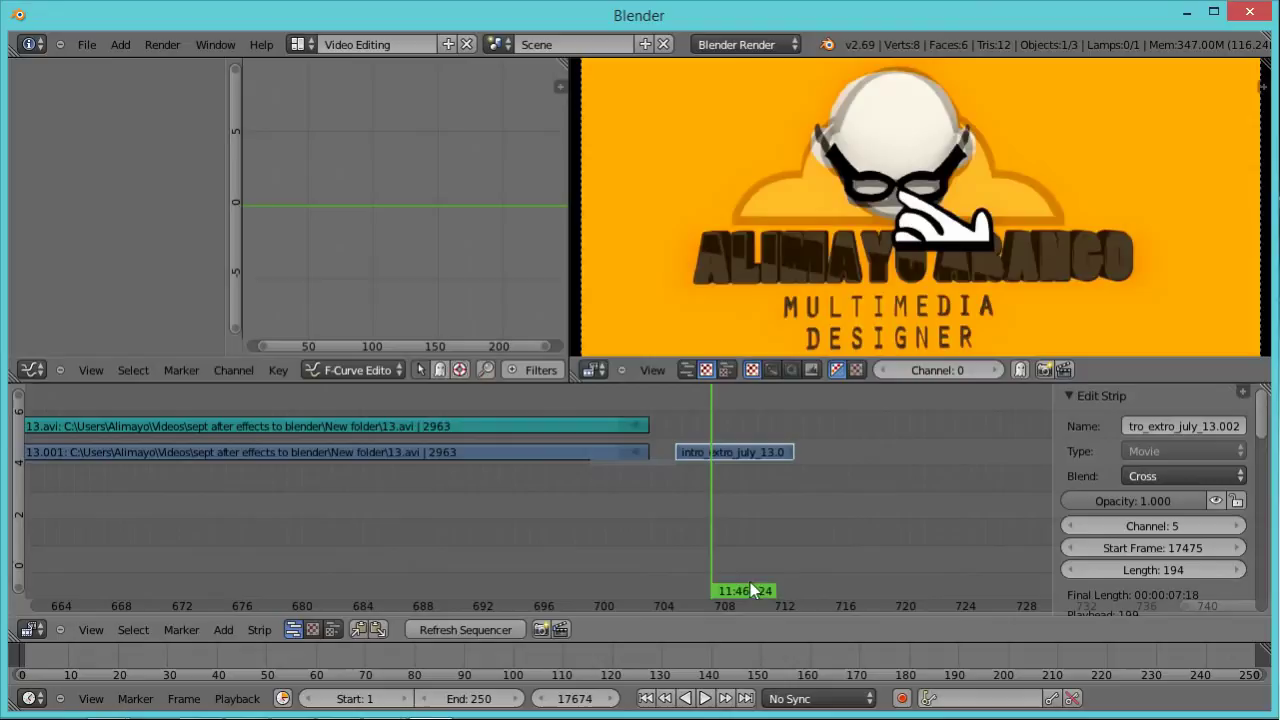
pyautogui.scroll(1, 655, 510)
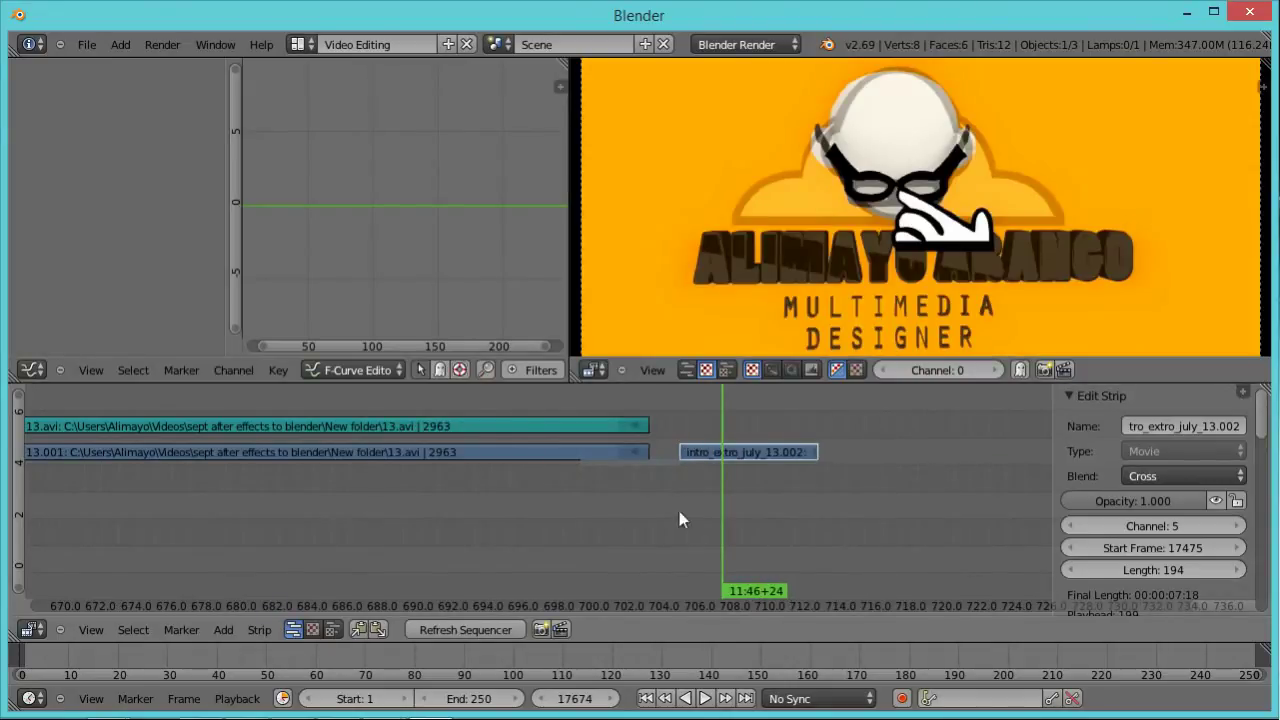
pyautogui.moveTo(764, 586); pyautogui.dragTo(647, 590)
pyautogui.press('Right')
pyautogui.press('Right')
pyautogui.press('Right')
pyautogui.press('Right')
pyautogui.press('Left')
pyautogui.press('Left')
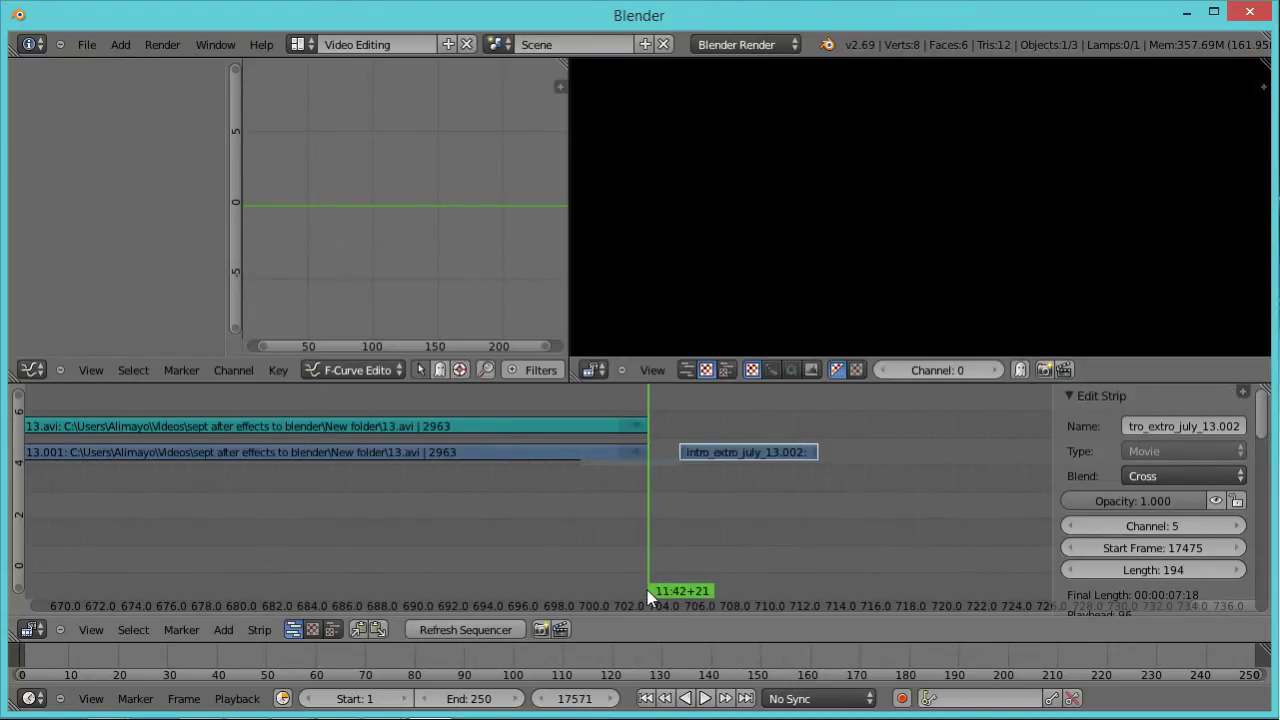
pyautogui.press('Right')
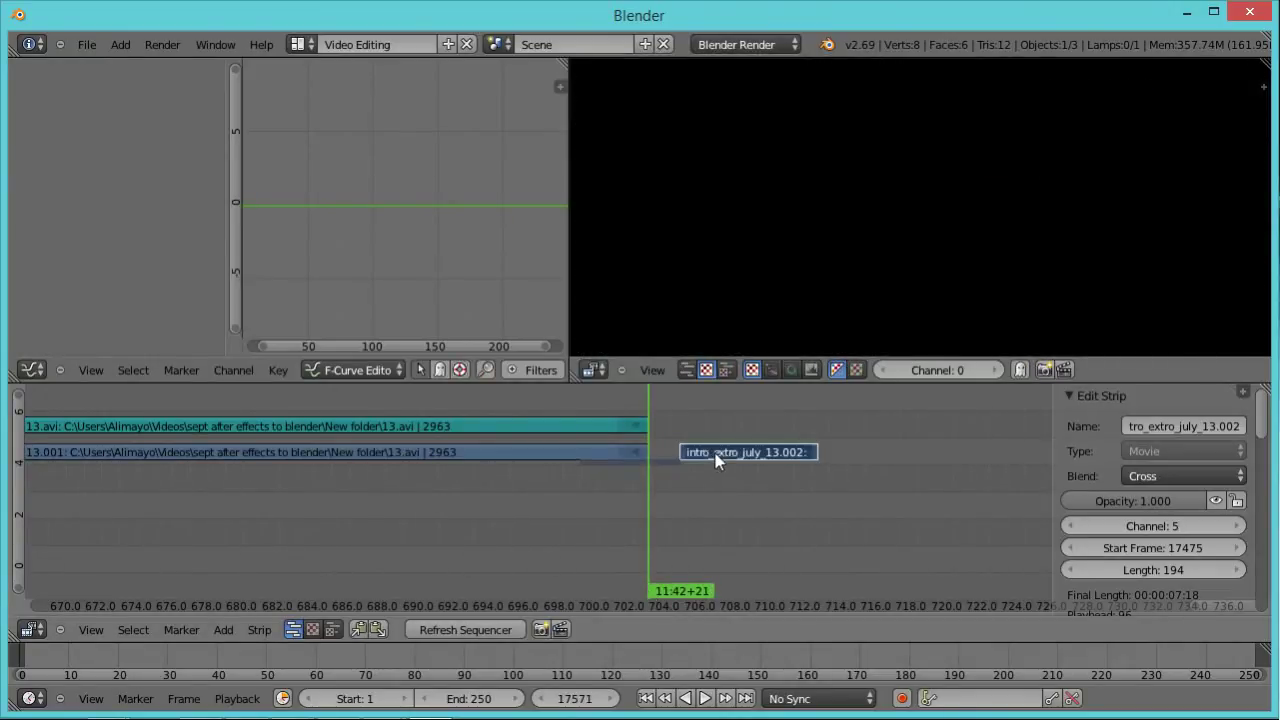
pyautogui.hotkey('shift', 's')
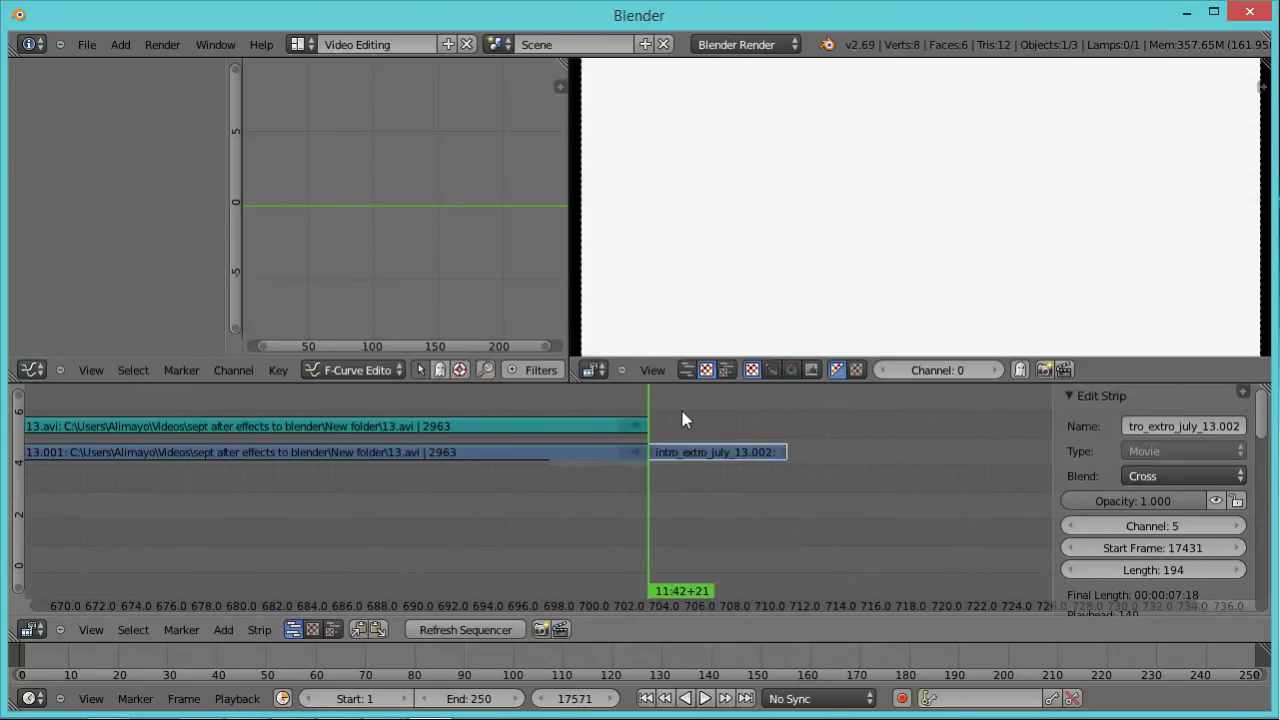
# Examine the whole assembled strip sequence, scrubbing the preview back to frame 17055 and on to frame 2799.
pyautogui.moveTo(654, 581); pyautogui.dragTo(284, 558)
pyautogui.scroll(-8, 300, 535)
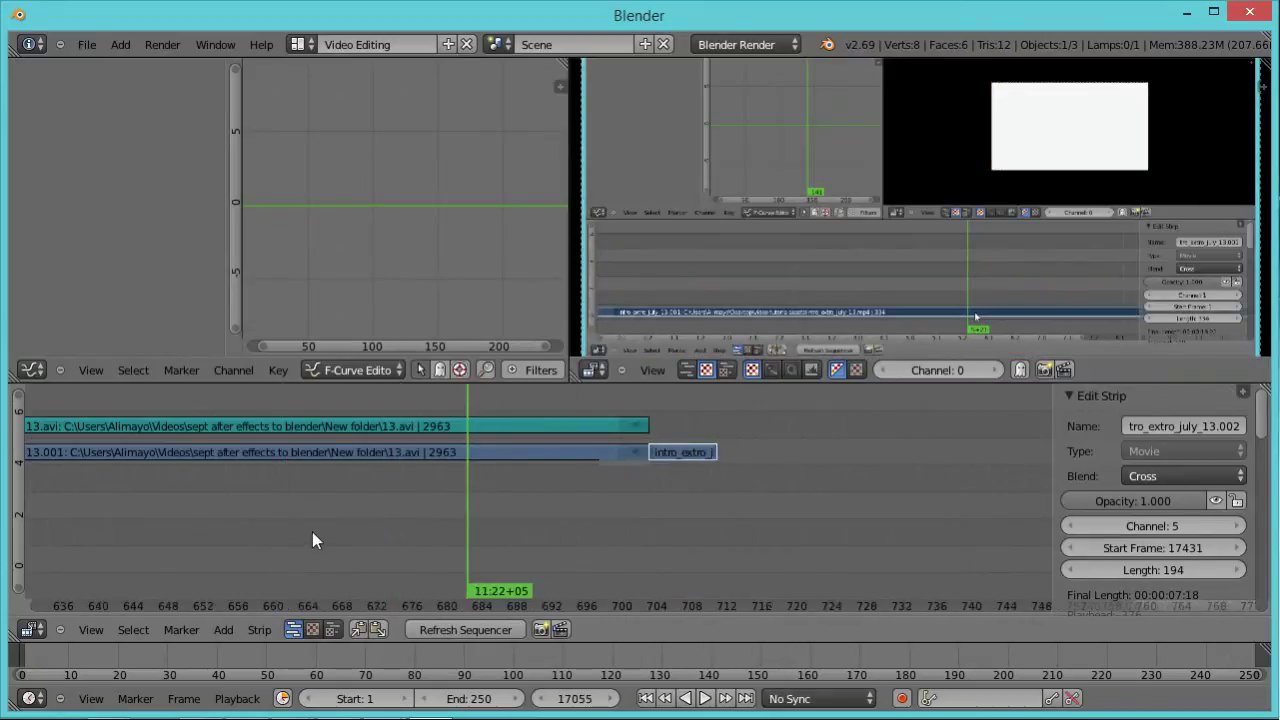
pyautogui.scroll(-5, 284, 511)
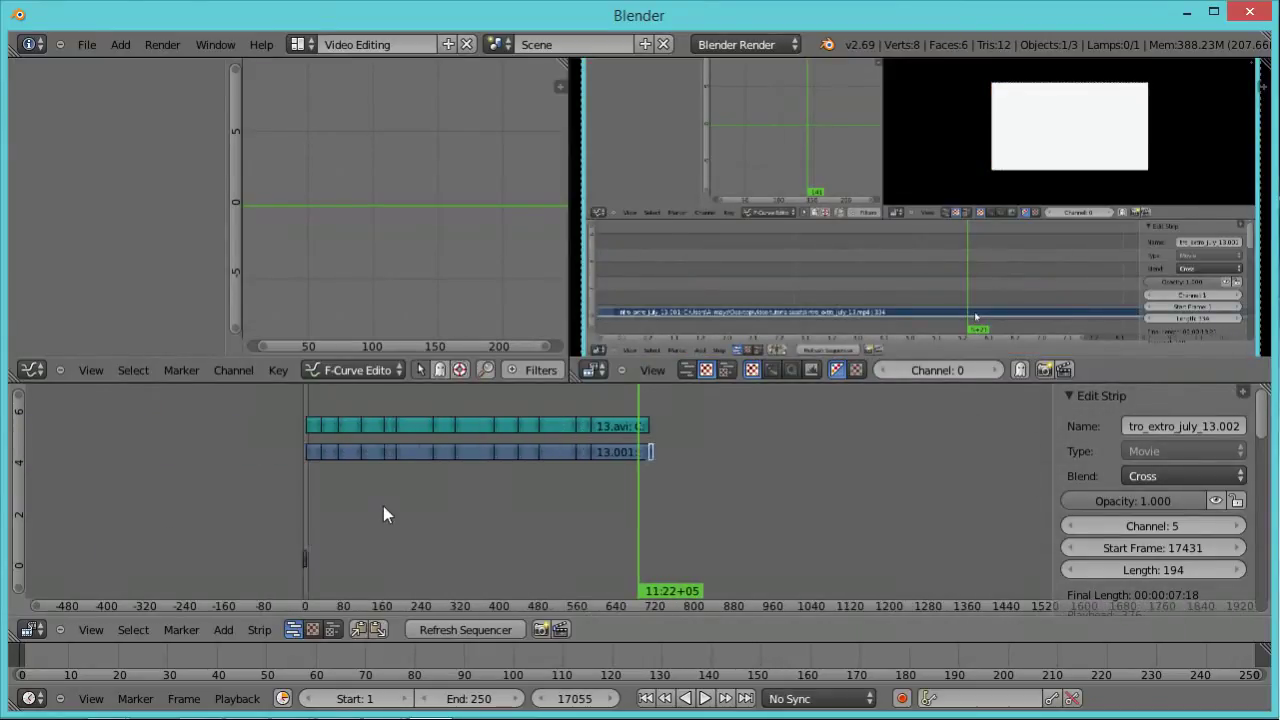
pyautogui.moveTo(690, 592); pyautogui.dragTo(288, 551)
pyautogui.scroll(4, 298, 533)
pyautogui.moveTo(280, 557); pyautogui.dragTo(662, 554, button='middle')
pyautogui.scroll(2, 656, 548)
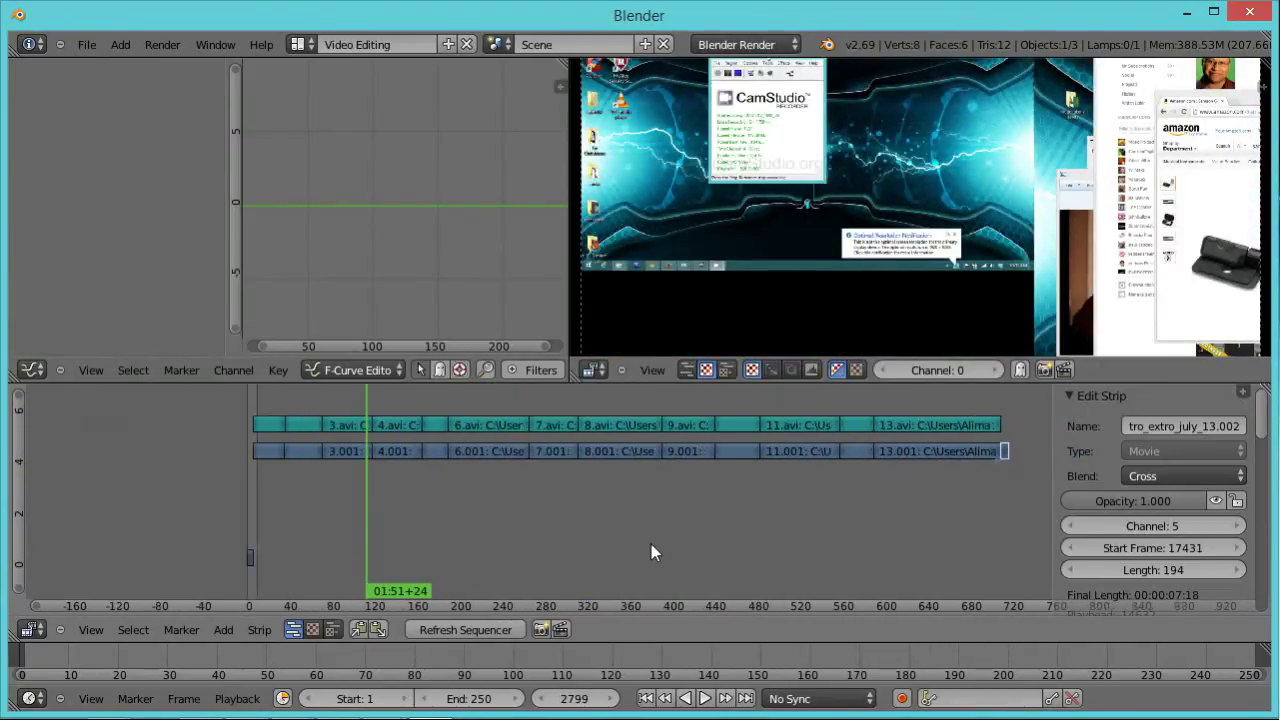
# Place the playhead at the end of the outro strip, frame 17746.
pyautogui.moveTo(367, 591); pyautogui.dragTo(1036, 581)
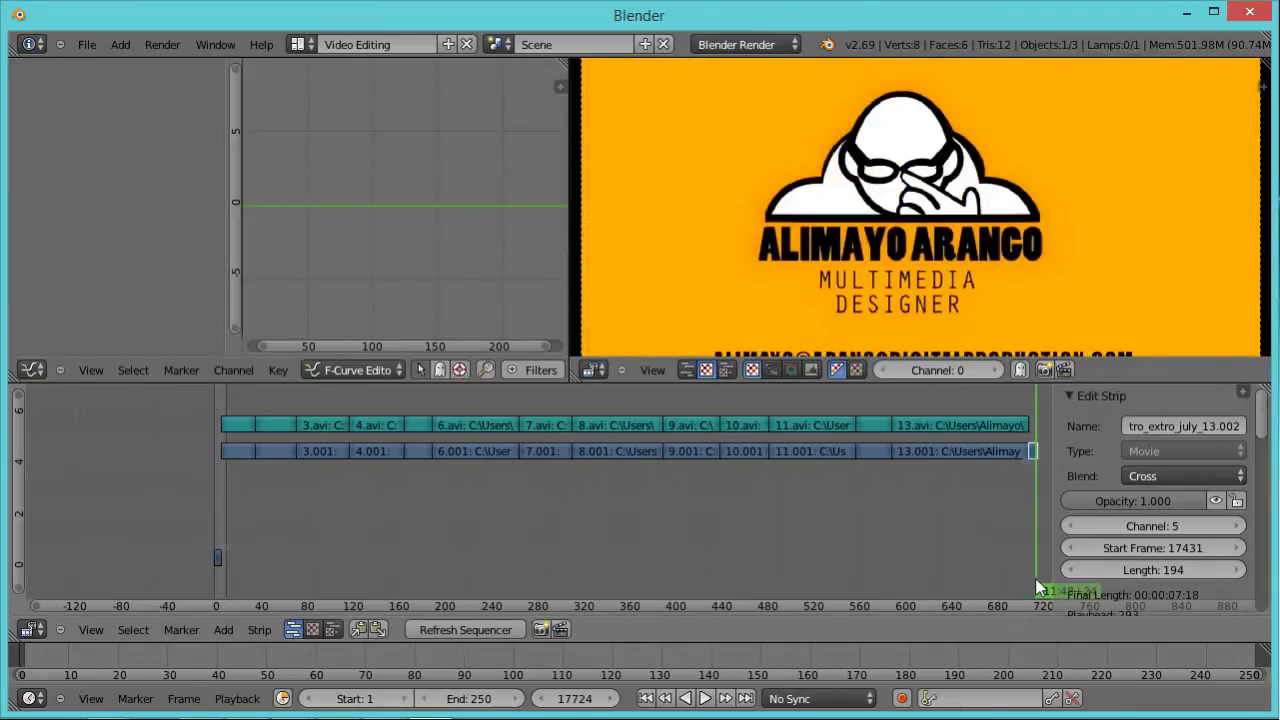
pyautogui.keyDown('ctrl'); pyautogui.hscroll(8, 985, 545); pyautogui.keyUp('ctrl')
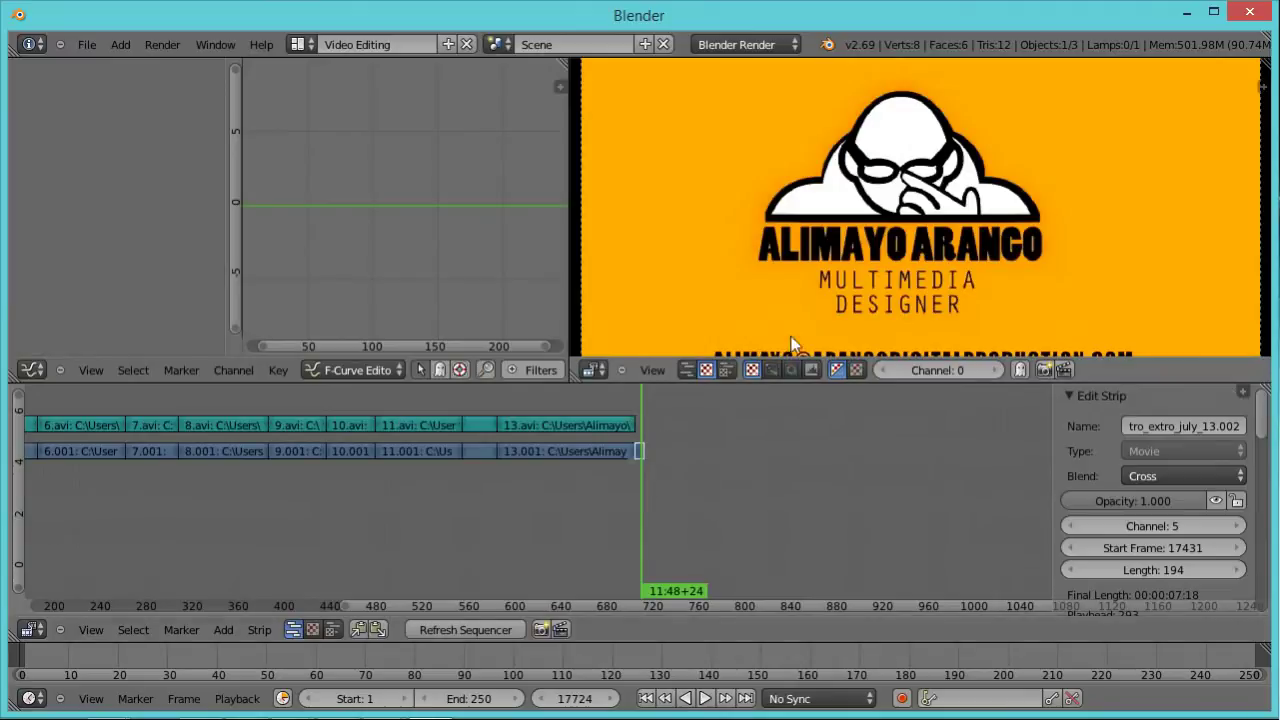
pyautogui.moveTo(665, 592); pyautogui.dragTo(643, 598)
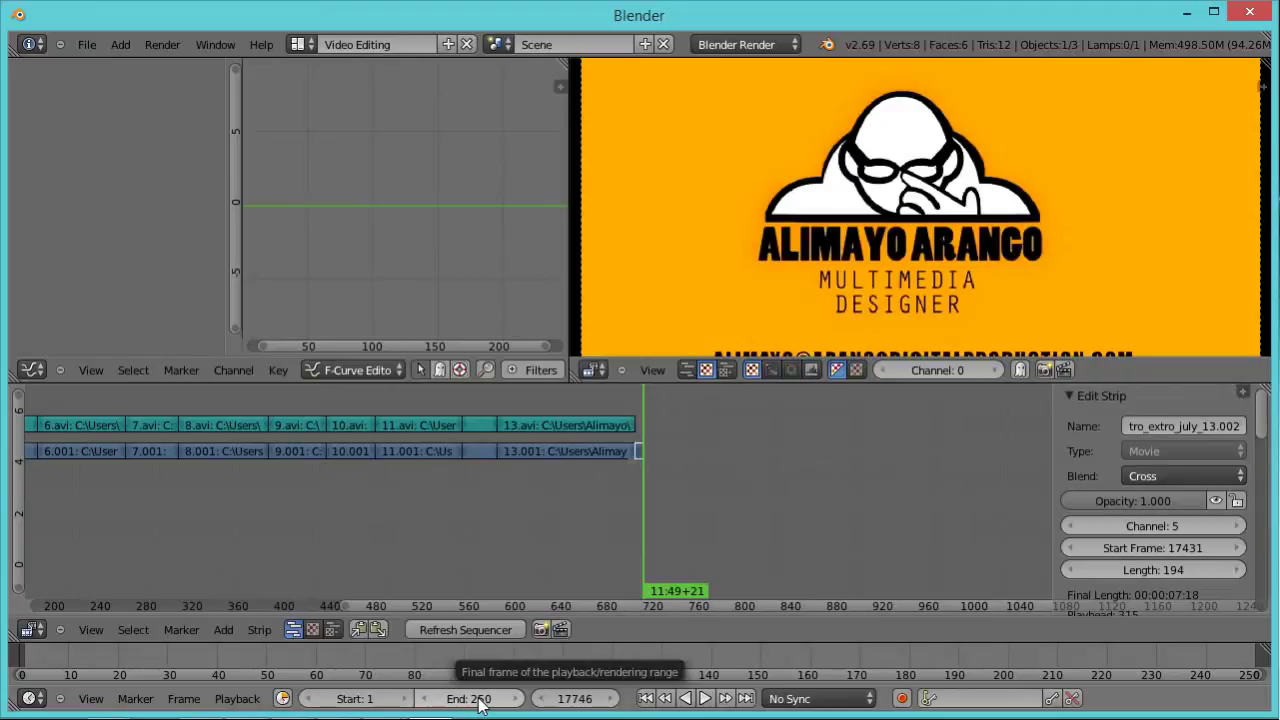
# Set the timeline's end frame to 17746.
pyautogui.click(578, 699)
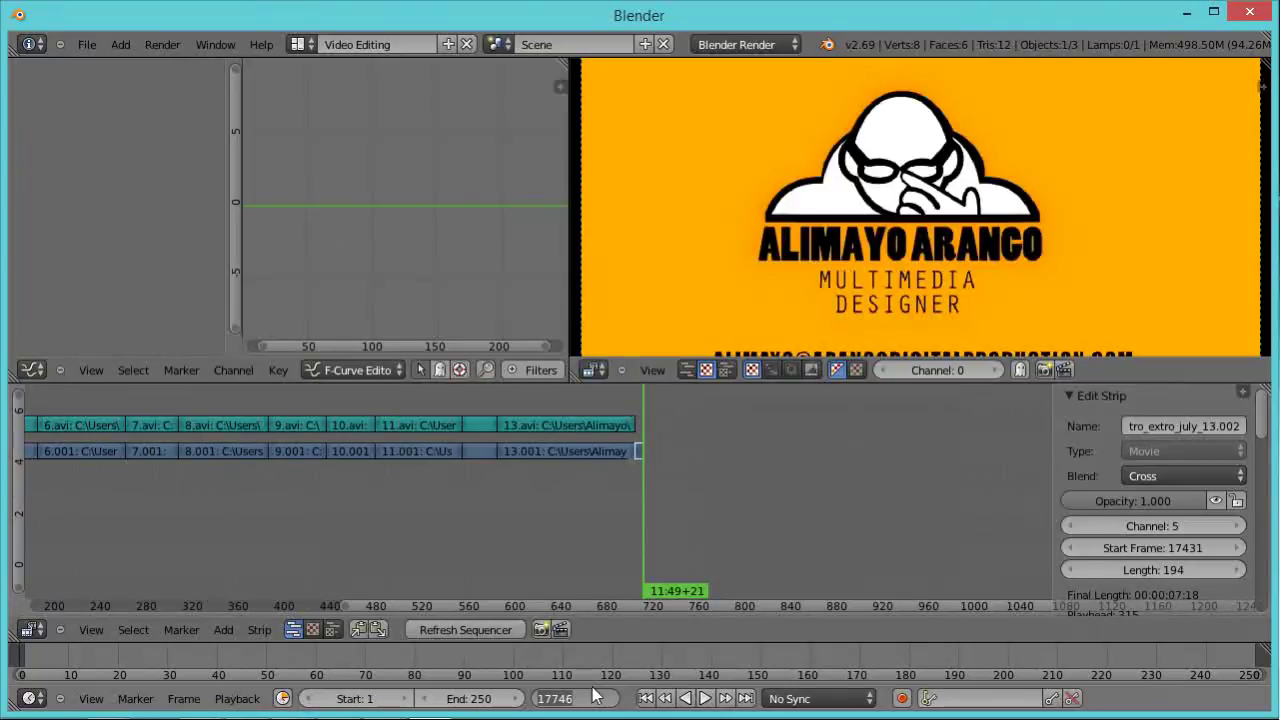
pyautogui.click(475, 700)
pyautogui.click(477, 703)
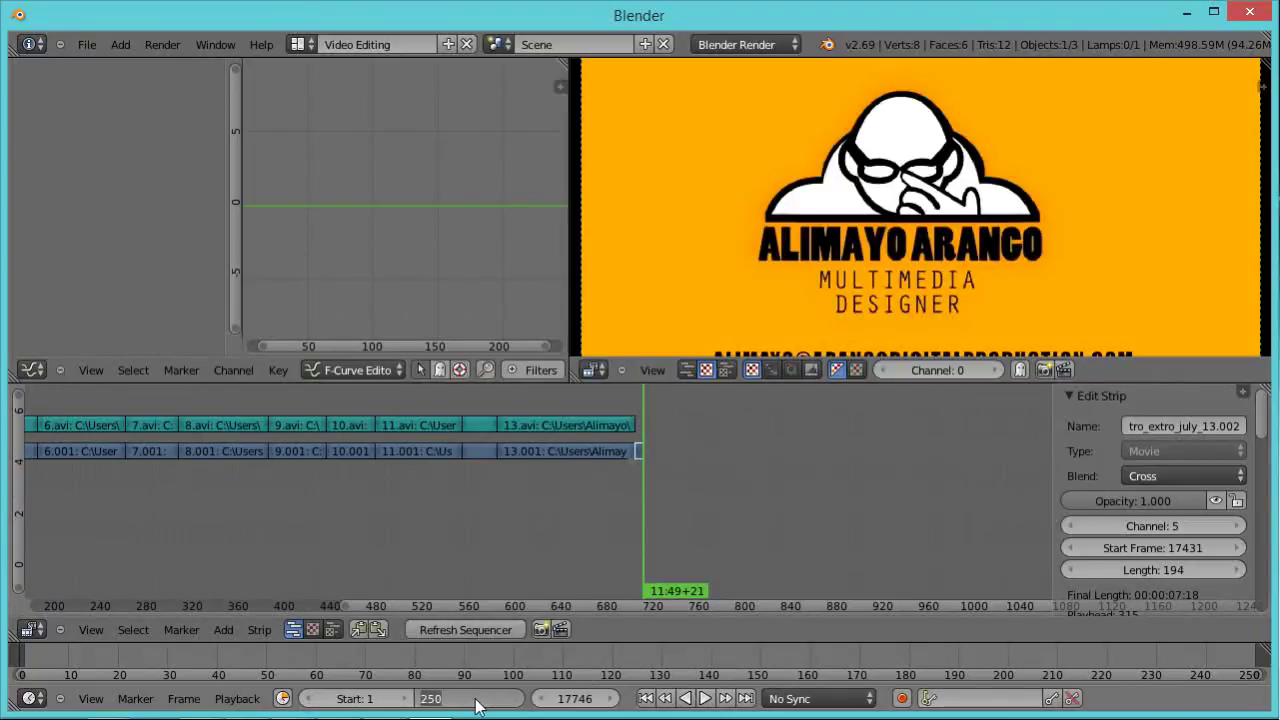
pyautogui.write('17746')
pyautogui.press('Return')
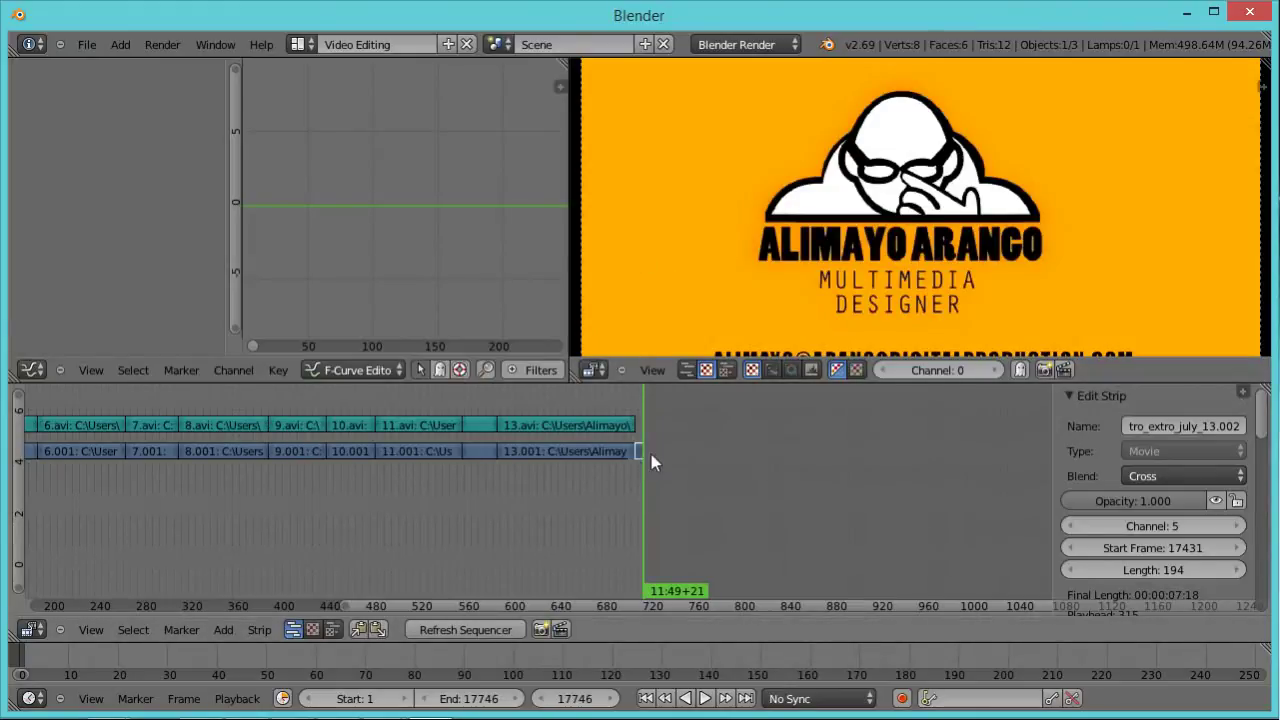
# Switch to the Default layout and review the render dimensions, output format, encoding and audio settings.
pyautogui.click(308, 47)
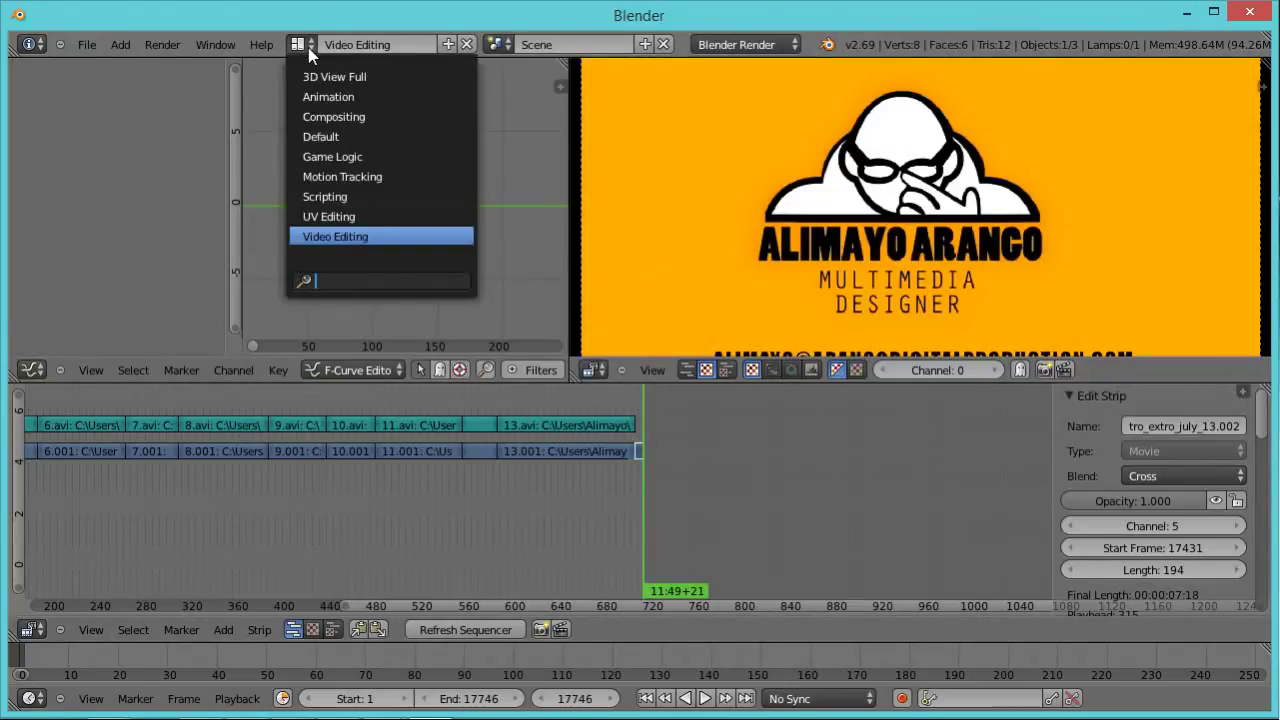
pyautogui.click(330, 144)
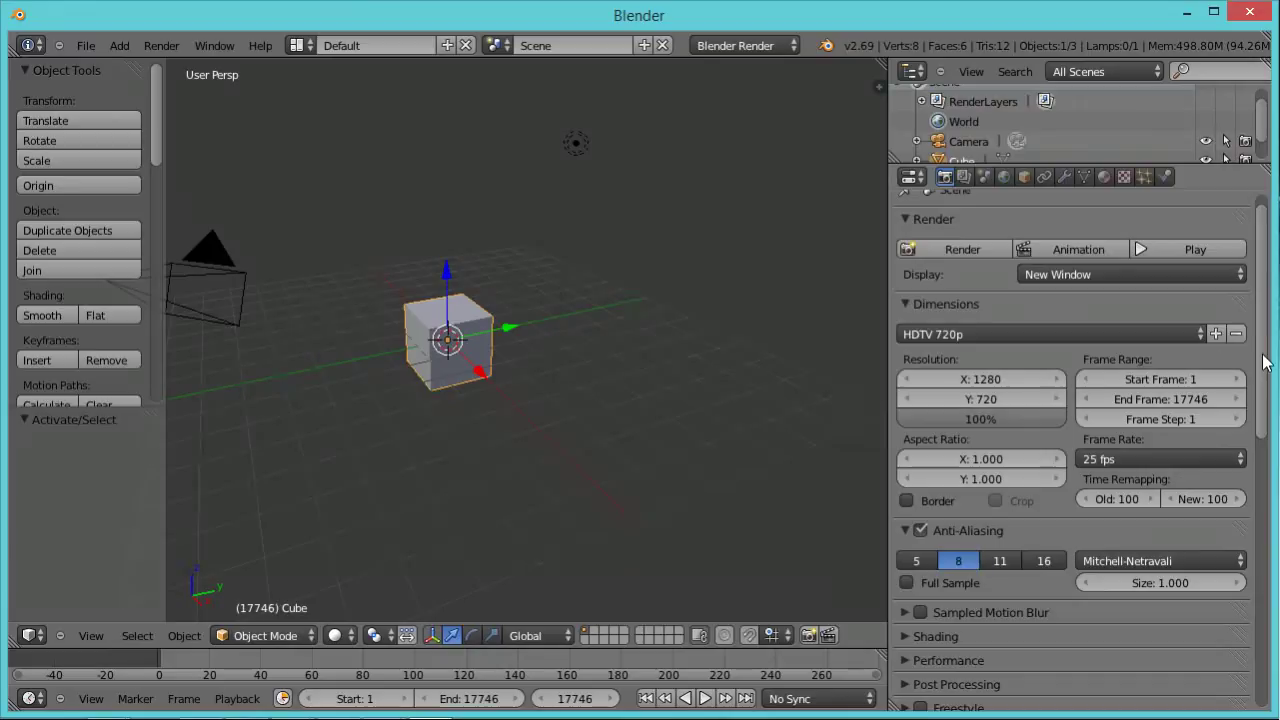
pyautogui.scroll(-10, 1266, 362)
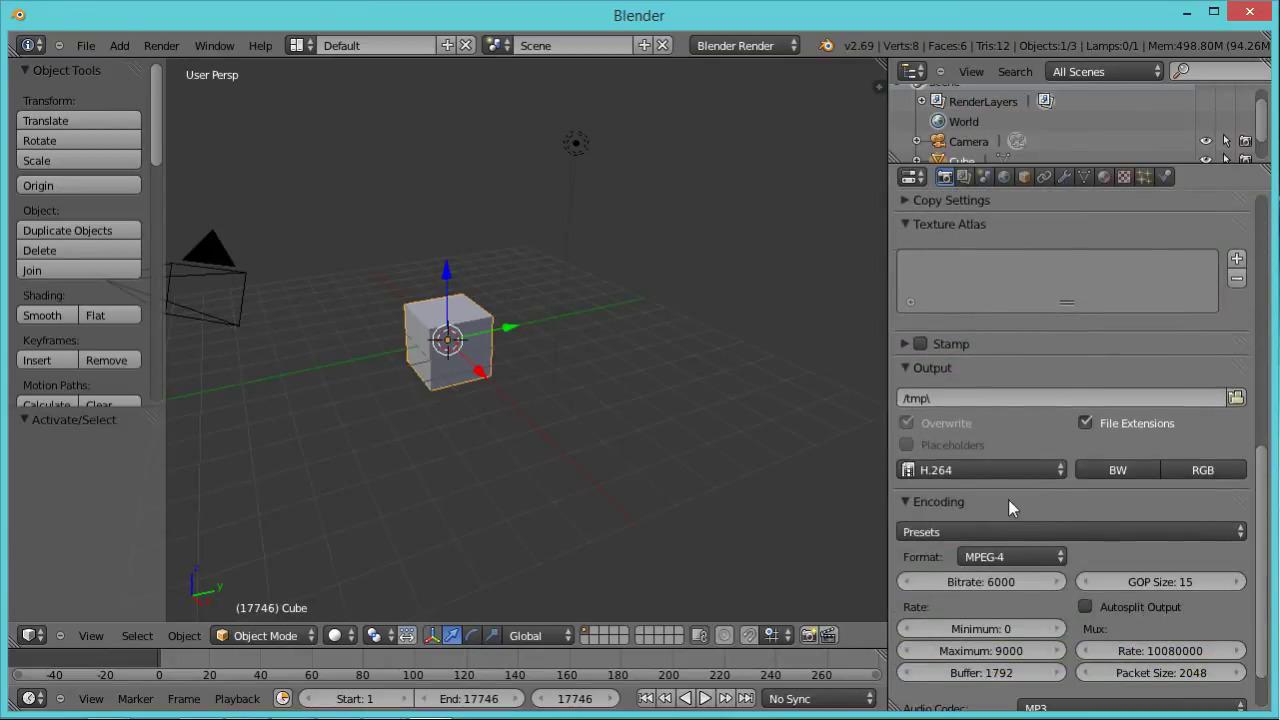
pyautogui.scroll(-2, 1274, 597)
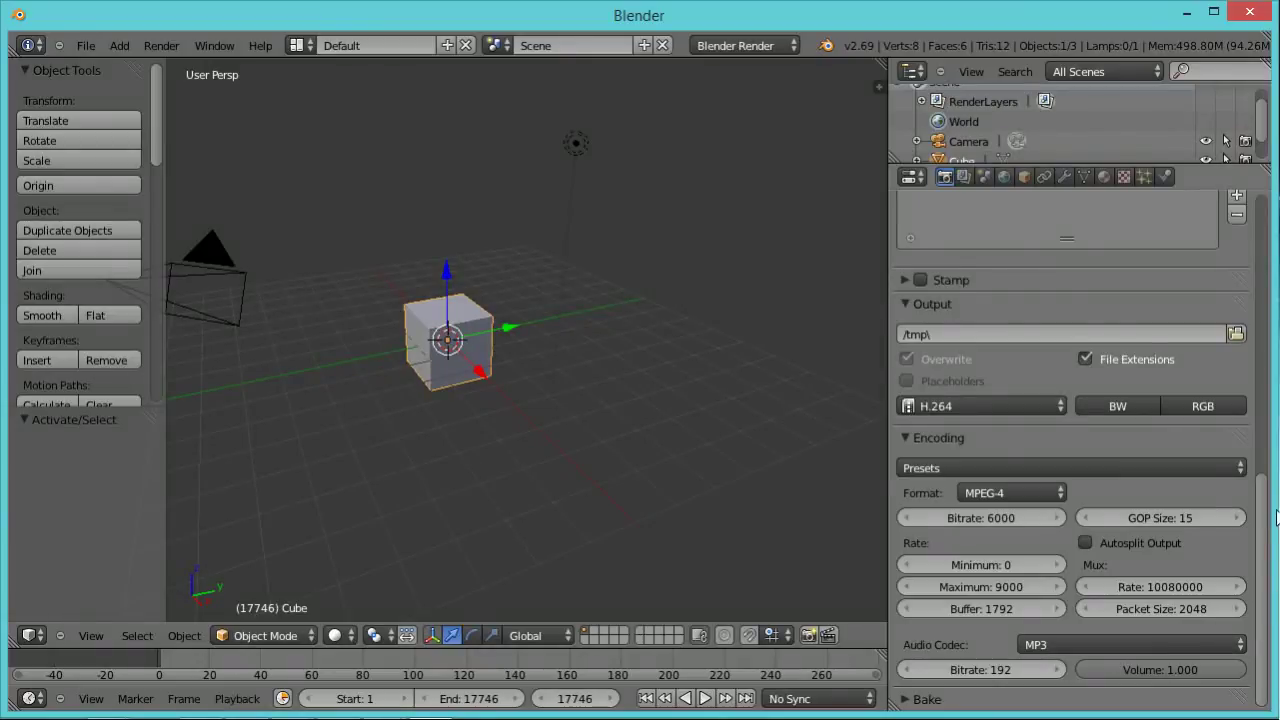
pyautogui.scroll(10, 1266, 525)
pyautogui.scroll(7, 1266, 525)
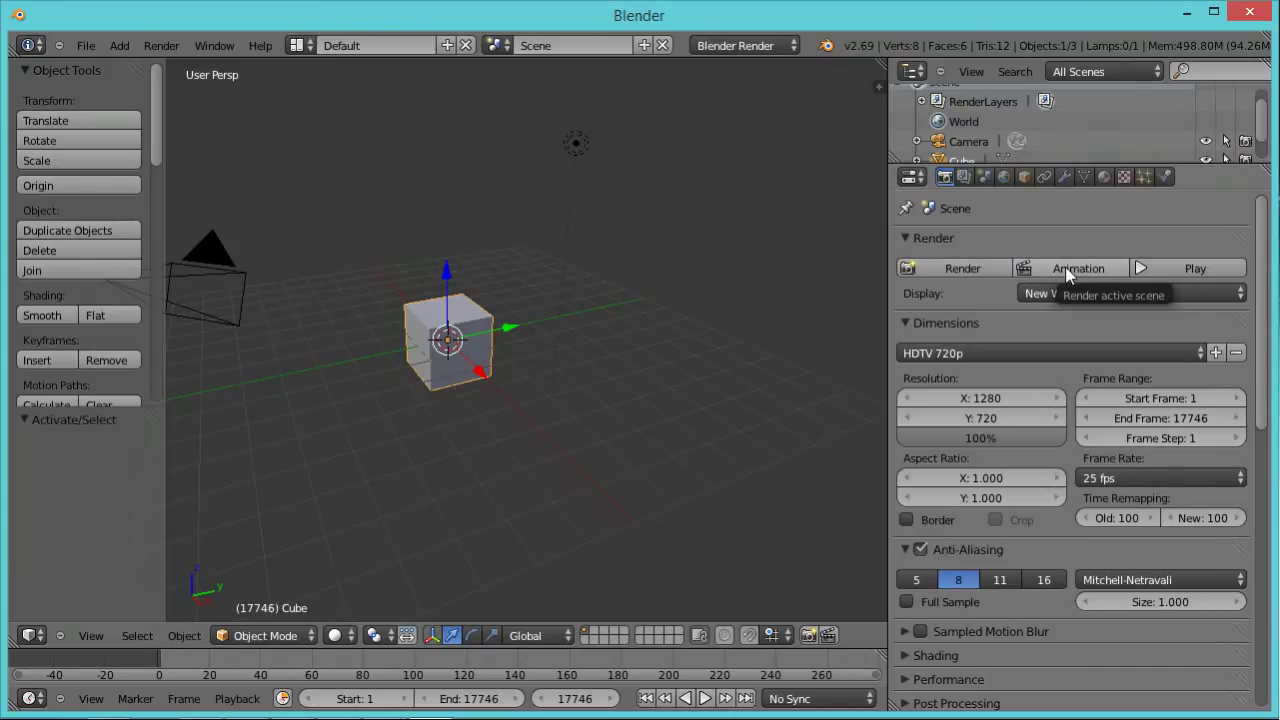
# Browse the render output folder C:\tmp\ and close the file browser.
pyautogui.moveTo(1265, 225); pyautogui.dragTo(1260, 488)
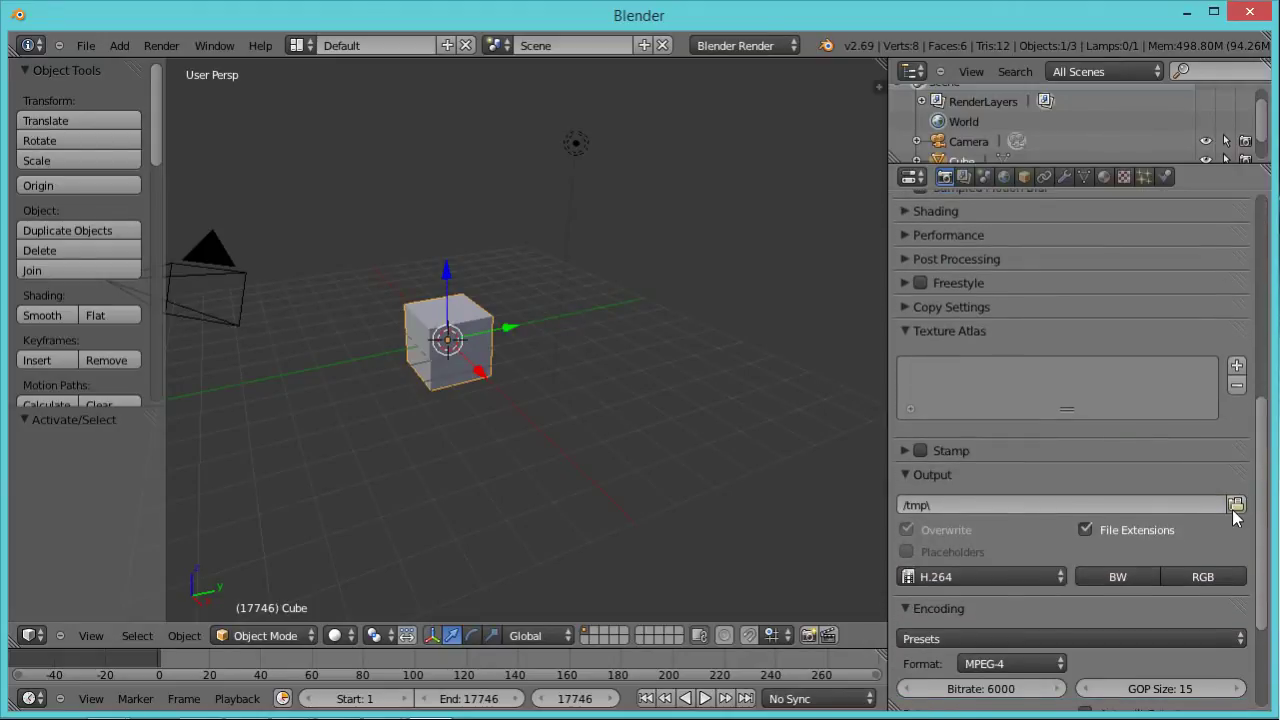
pyautogui.click(1235, 505)
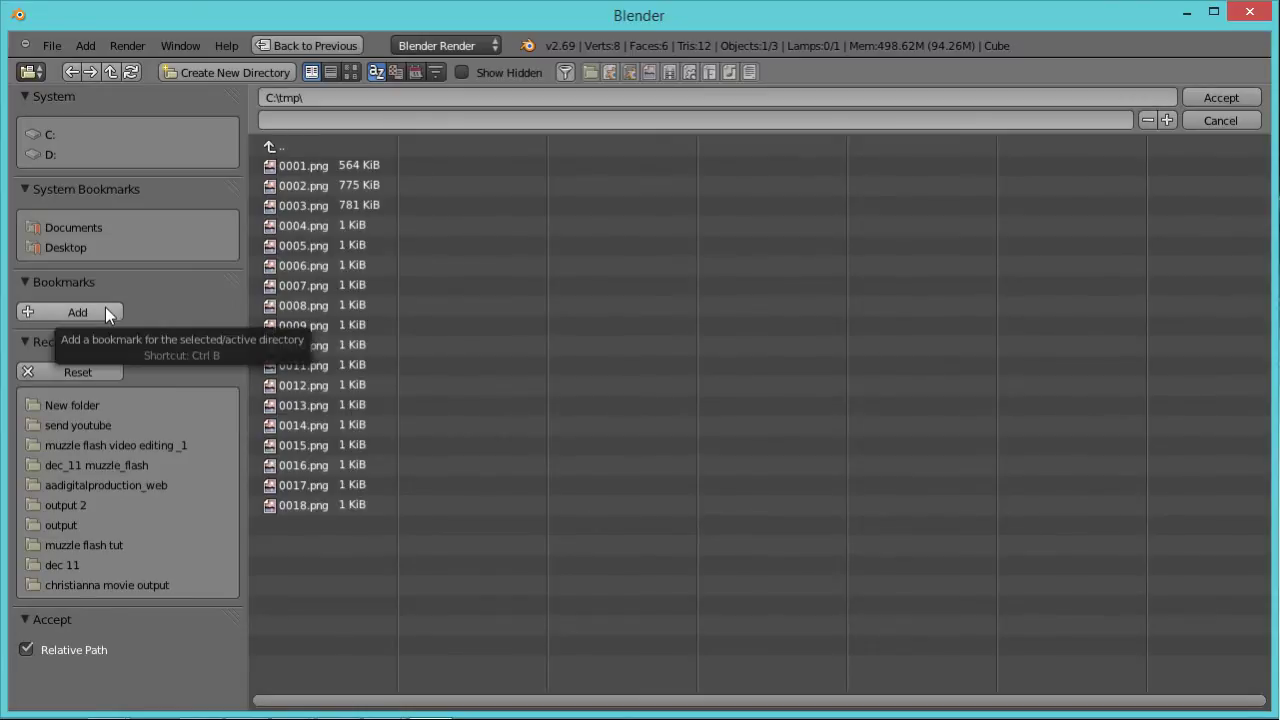
pyautogui.click(1238, 121)
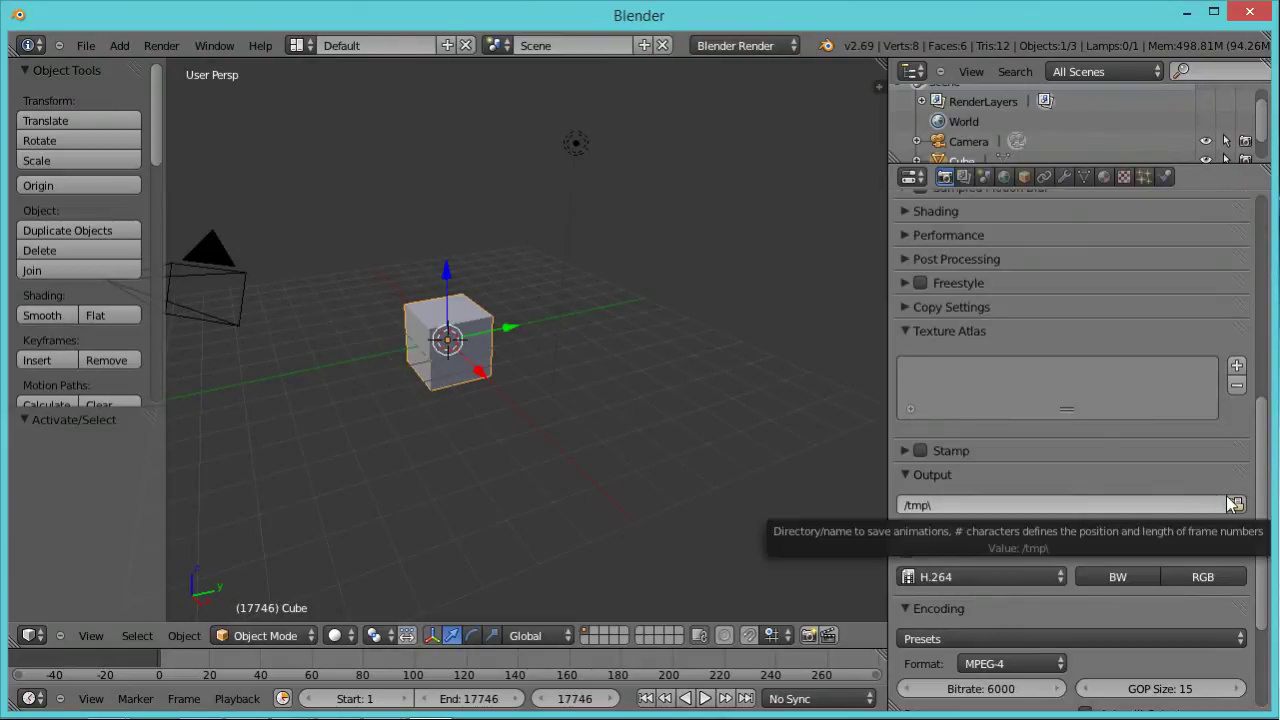
# Save the project as "video editing how to_1.blend" in the dec13 folder.
pyautogui.moveTo(1265, 462); pyautogui.dragTo(1262, 186)
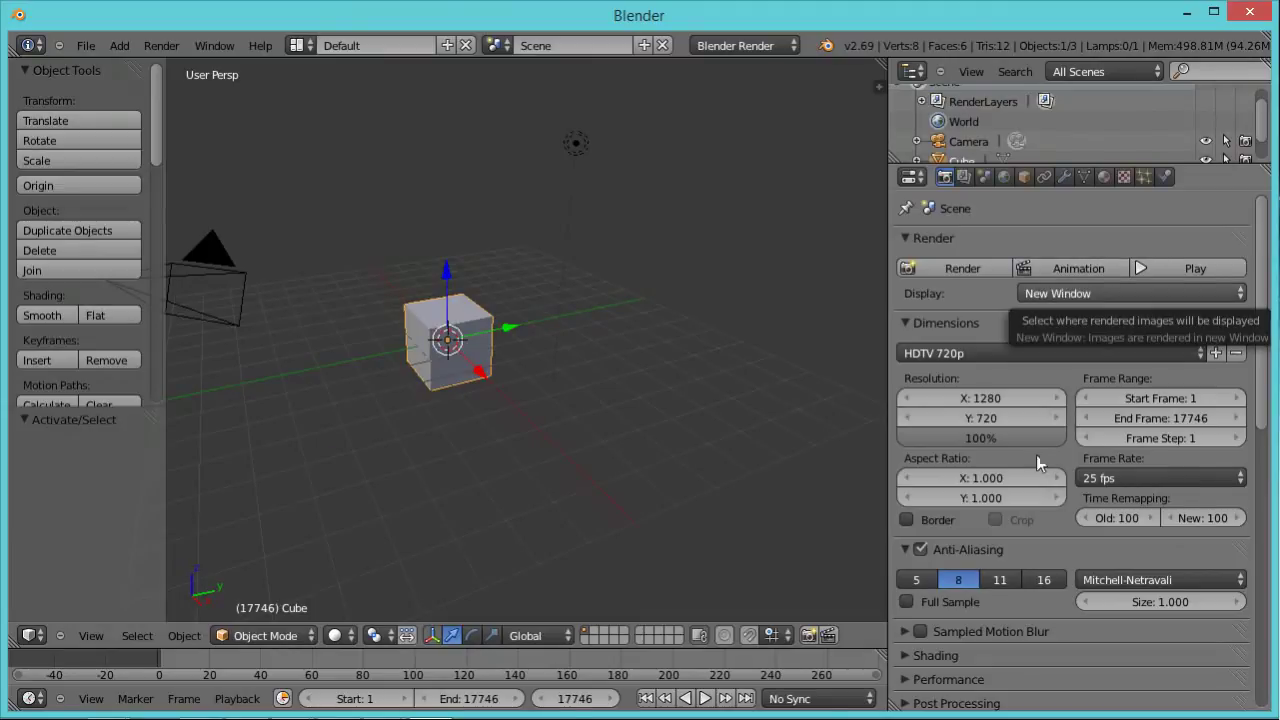
pyautogui.hotkey('ctrl', 's')
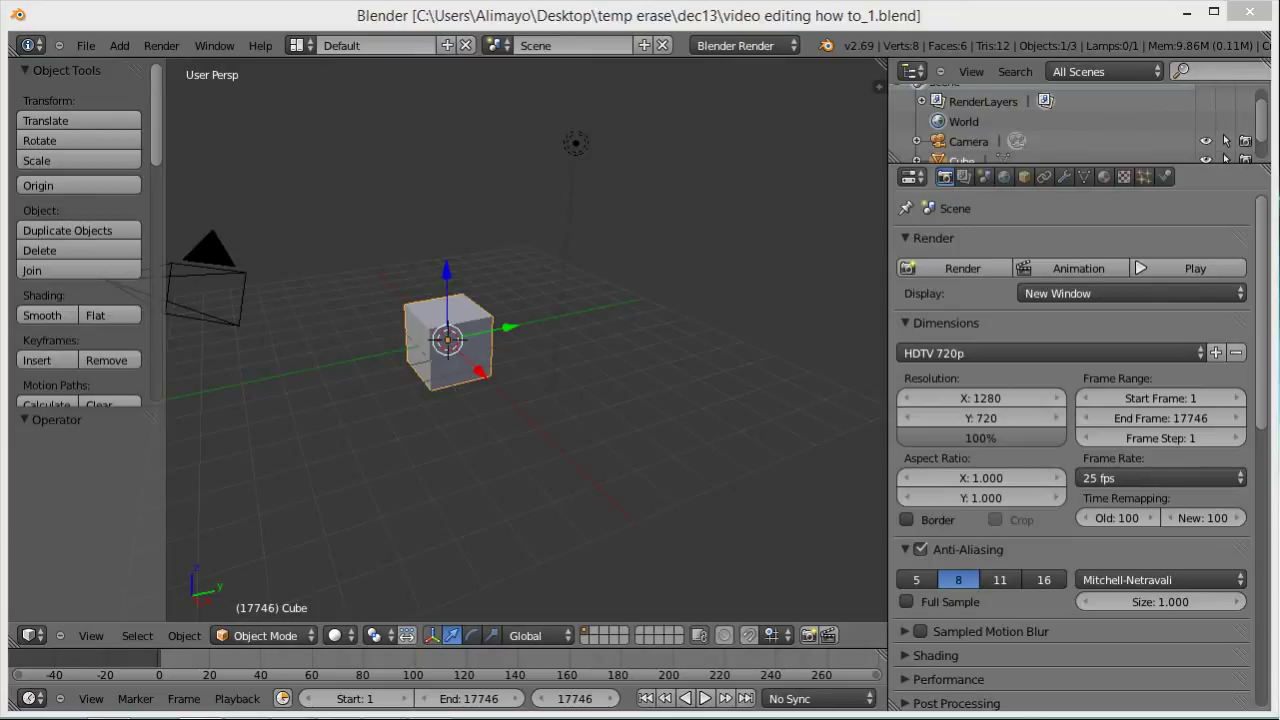
# Switch to the YouTube browser window, maximize it, open the video upload page and reload it.
pyautogui.hotkey('alt', 'Tab')
pyautogui.moveTo(752, 140); pyautogui.dragTo(205, 131)
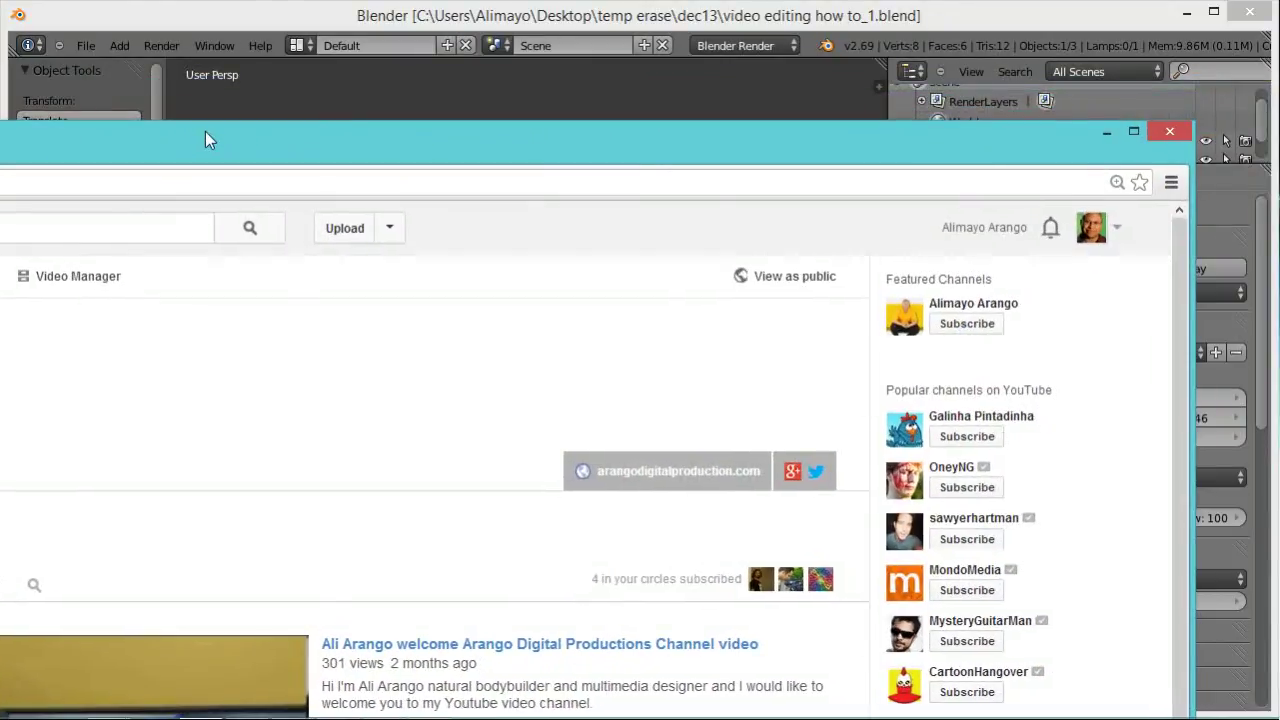
pyautogui.click(1133, 132)
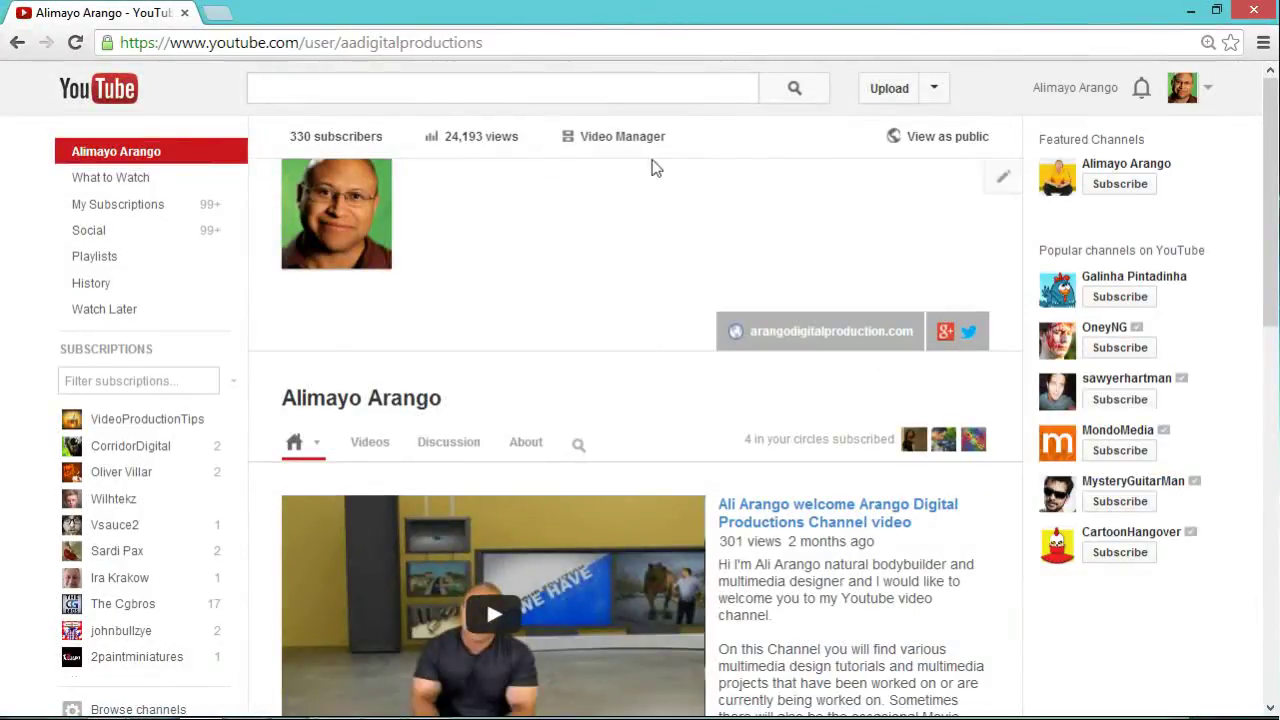
pyautogui.click(880, 90)
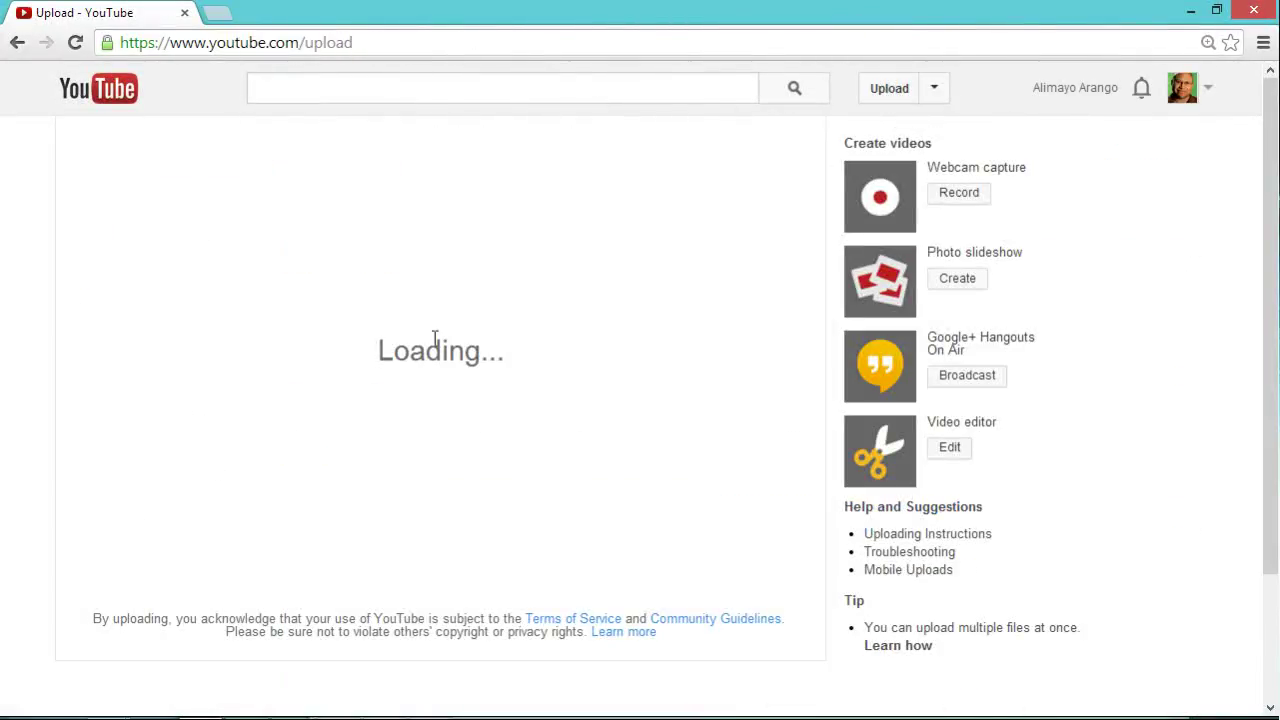
pyautogui.click(75, 42)
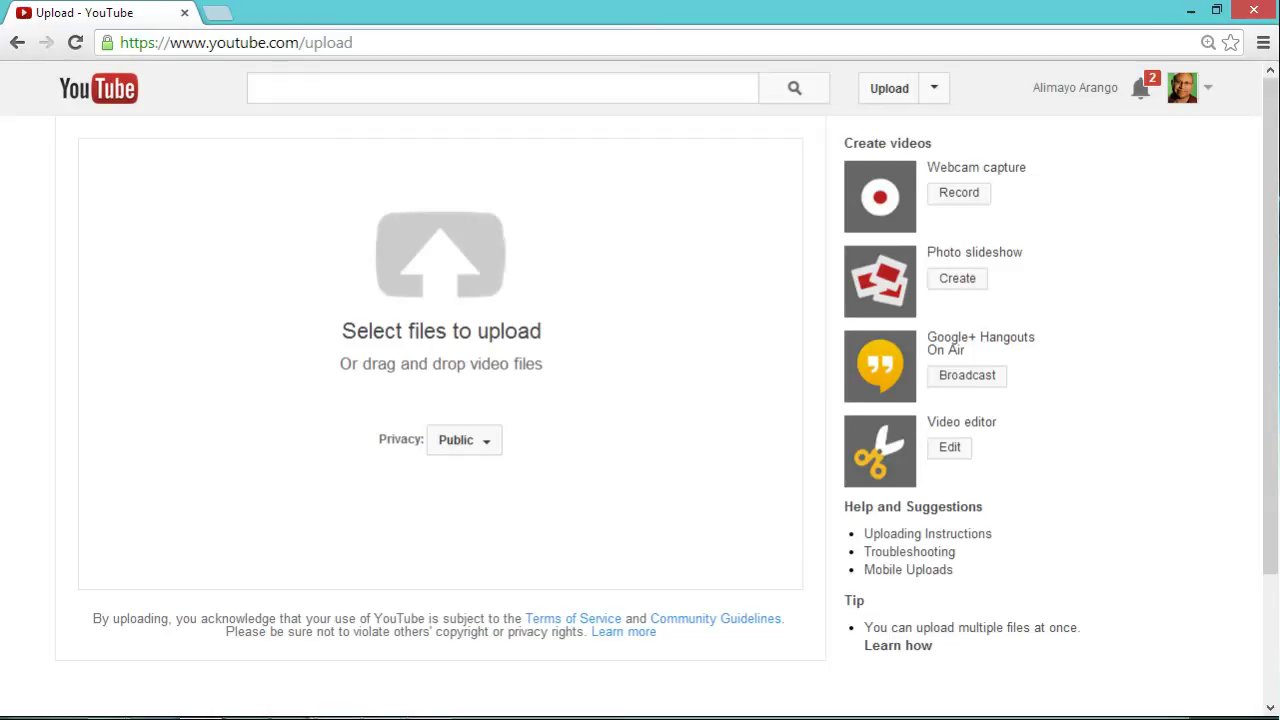
pyautogui.moveTo(1077, 660); pyautogui.dragTo(666, 480)
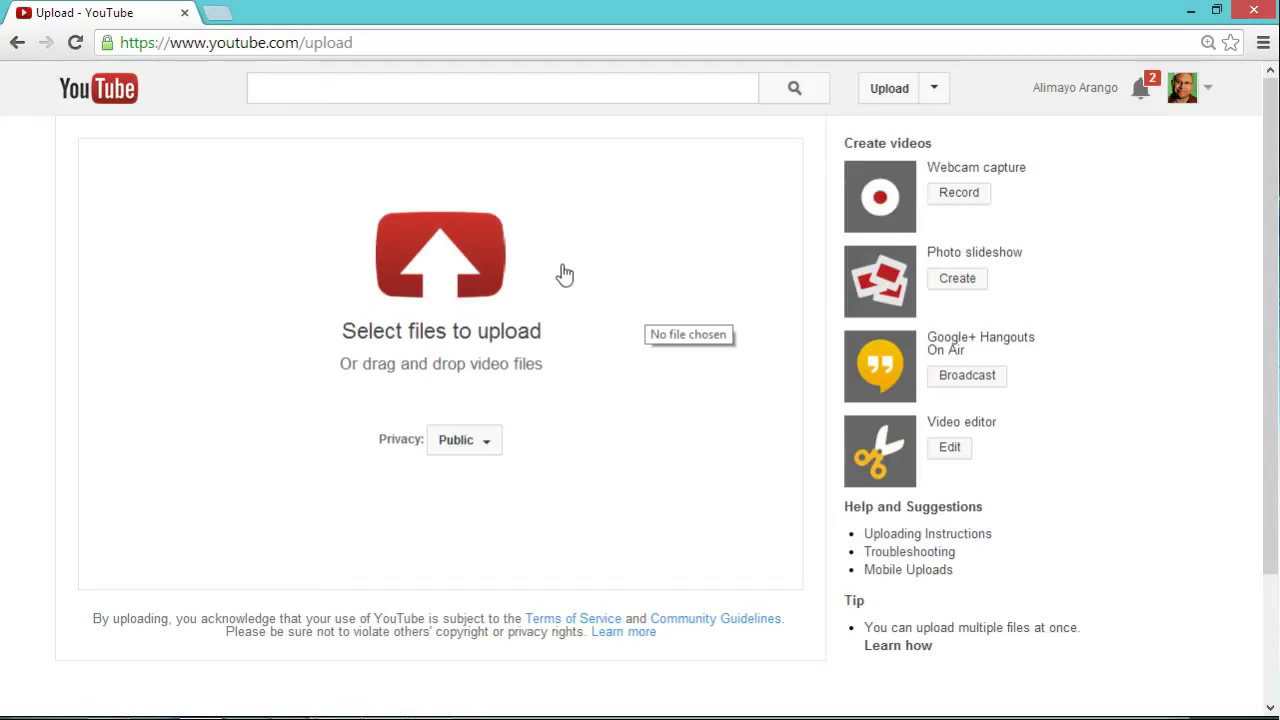
# Switch to the GIMP window holding the YouTube cover template and position it over the browser.
pyautogui.moveTo(549, 712)
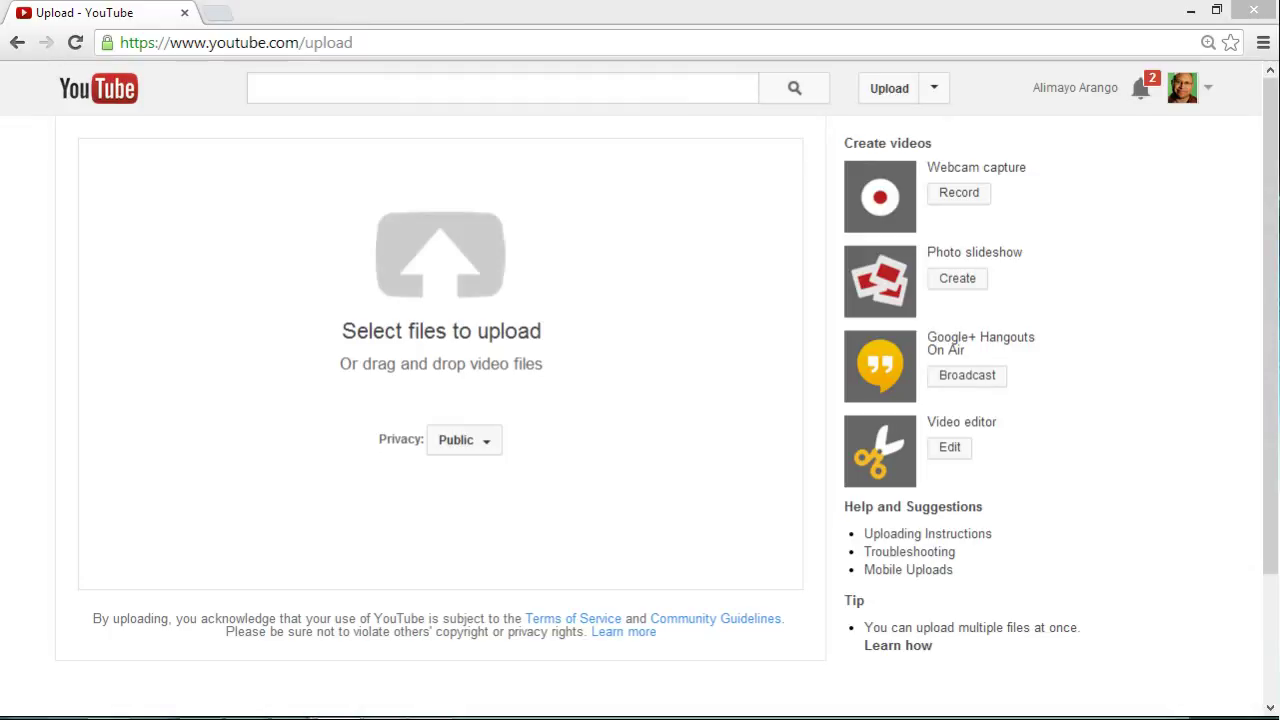
pyautogui.click(555, 705)
pyautogui.moveTo(857, 266); pyautogui.dragTo(505, 55)
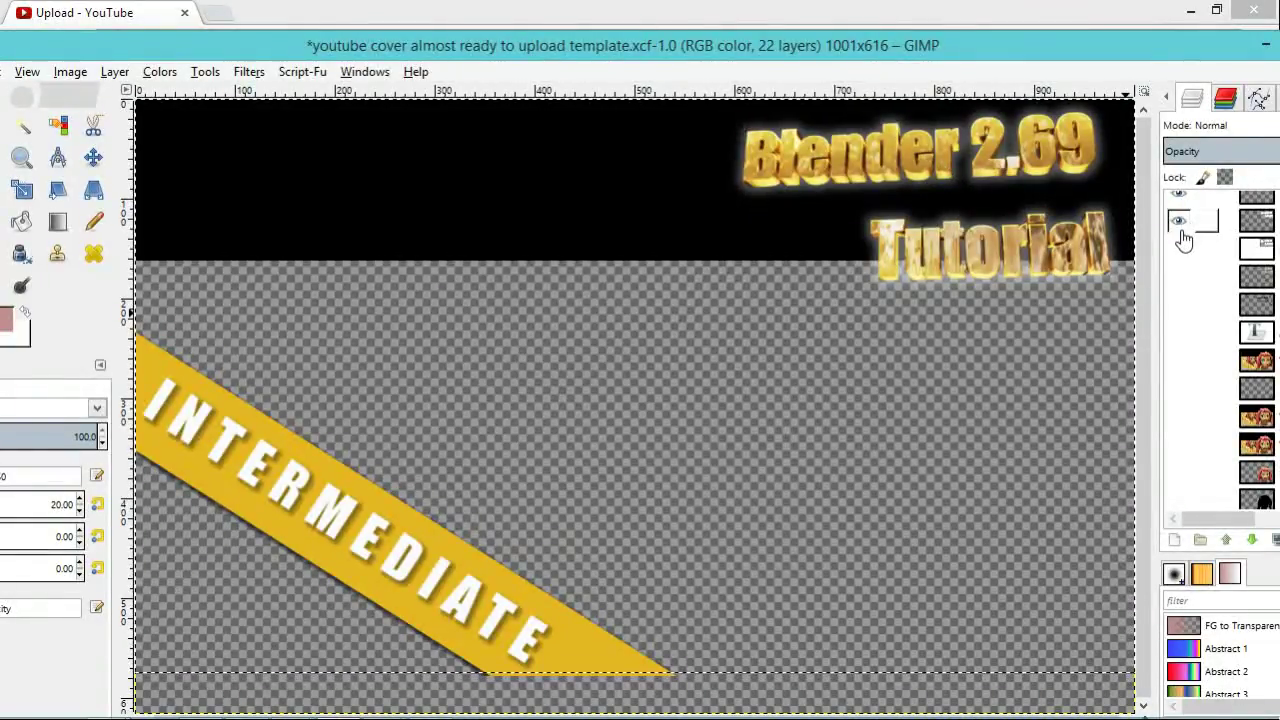
# Toggle the title glow layer's visibility and look through the cover template's layer stack.
pyautogui.scroll(2, 1183, 233)
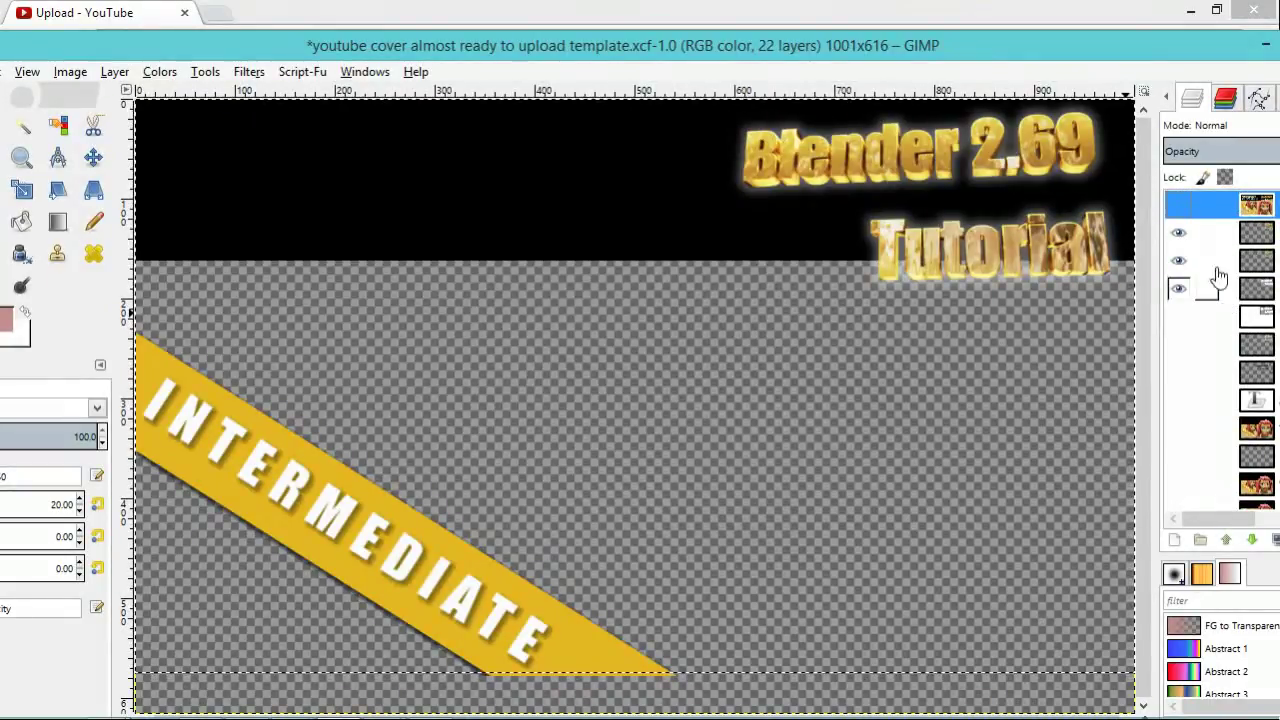
pyautogui.click(1184, 233)
pyautogui.click(1180, 289)
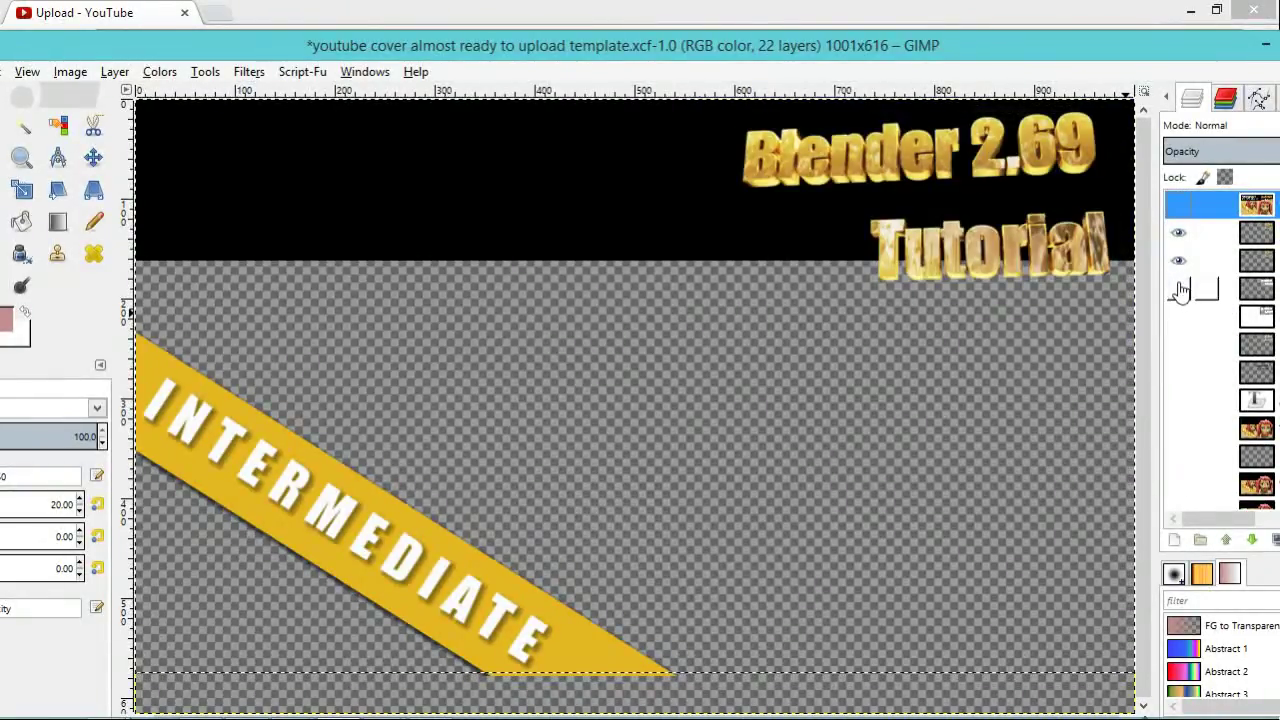
pyautogui.scroll(-5, 1198, 310)
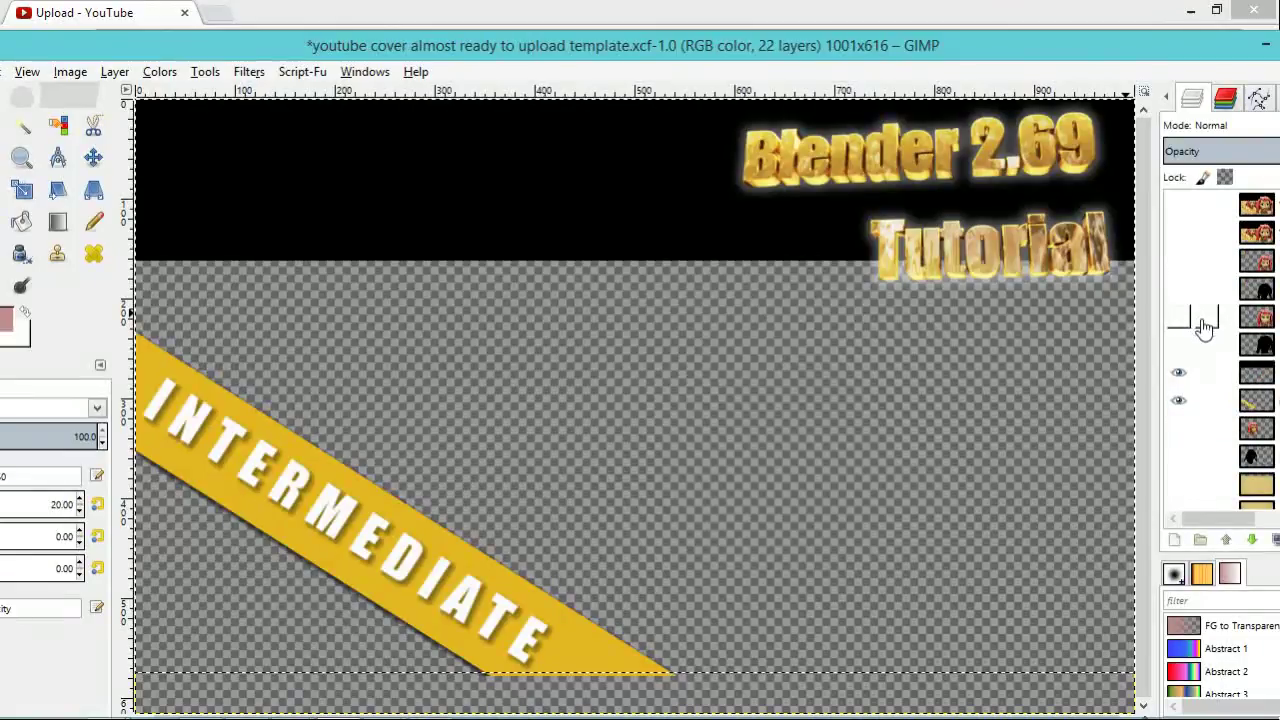
pyautogui.scroll(-1, 1207, 358)
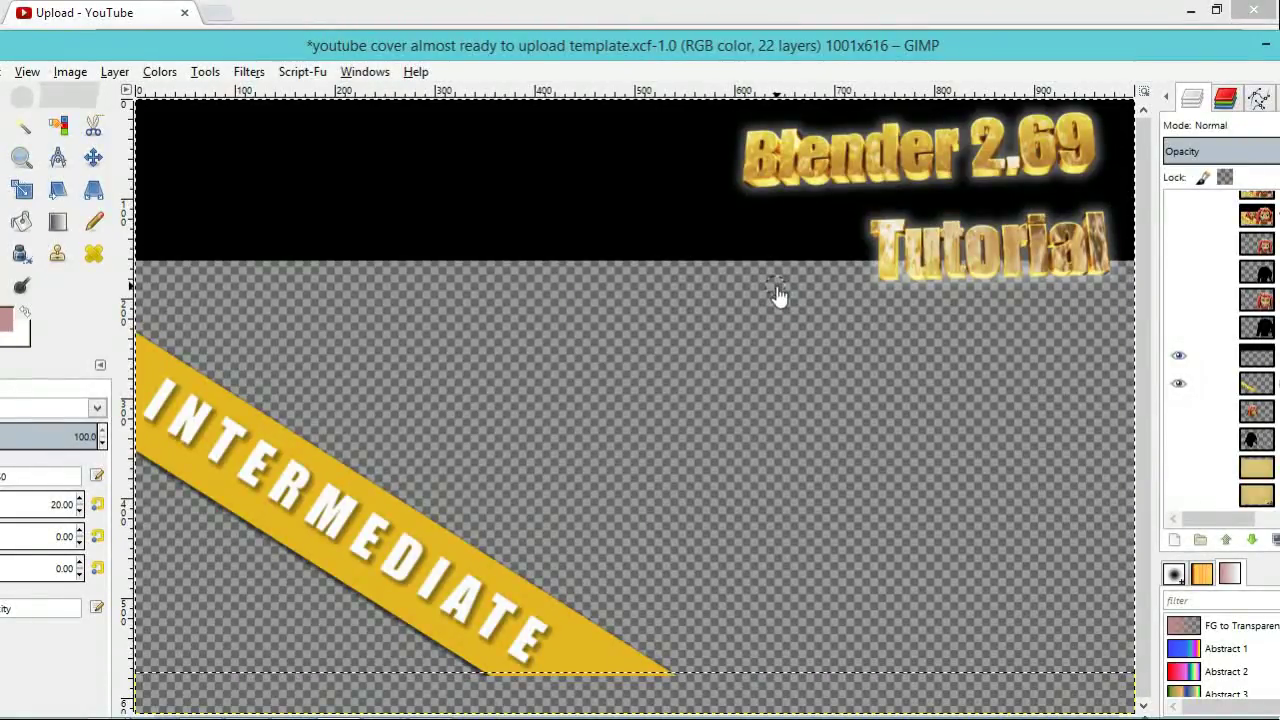
# Move the GIMP window out of view and bring the CamStudio recorder window over the YouTube upload page.
pyautogui.moveTo(575, 47); pyautogui.dragTo(950, 447)
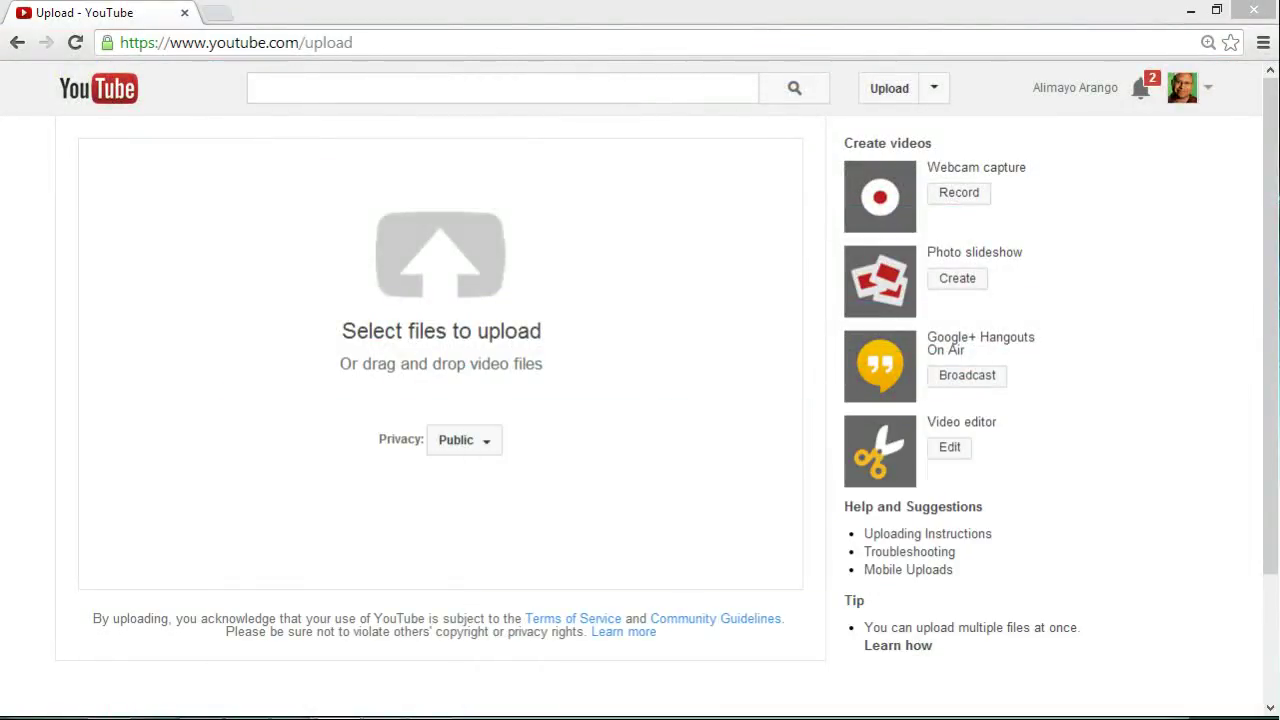
pyautogui.moveTo(432, 234); pyautogui.dragTo(454, 150)
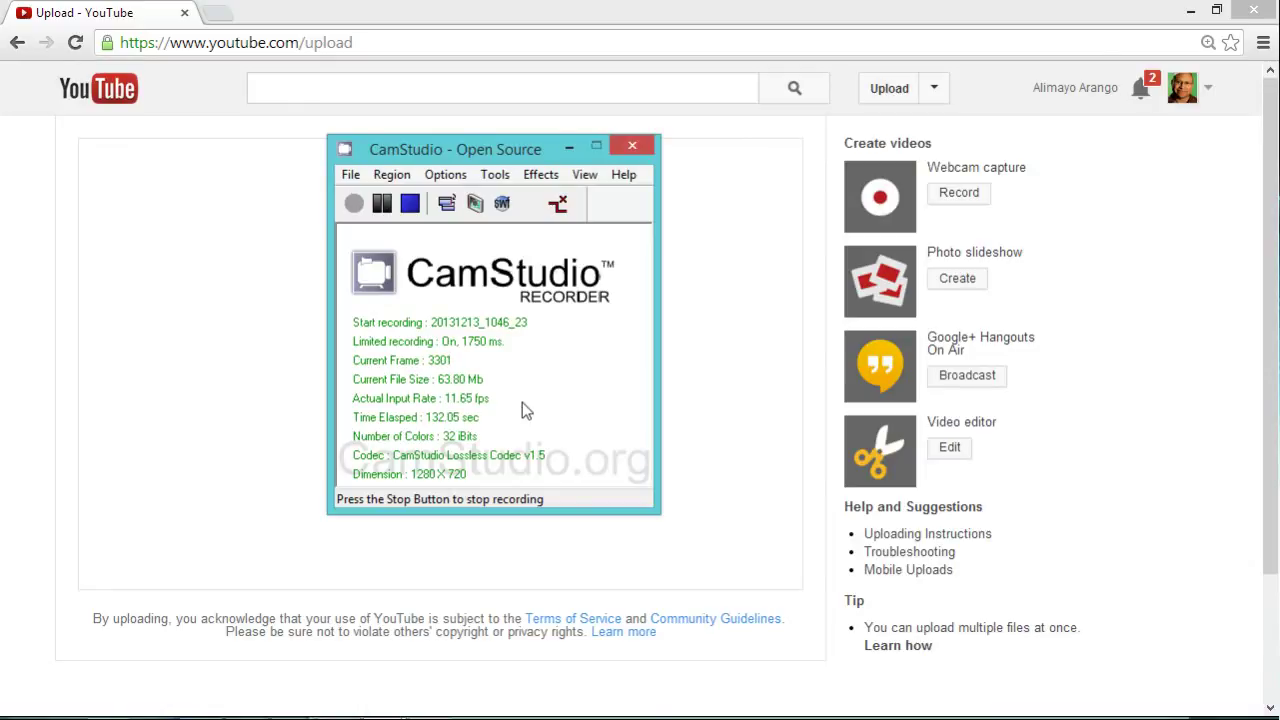
pyautogui.moveTo(471, 156); pyautogui.dragTo(703, 176)
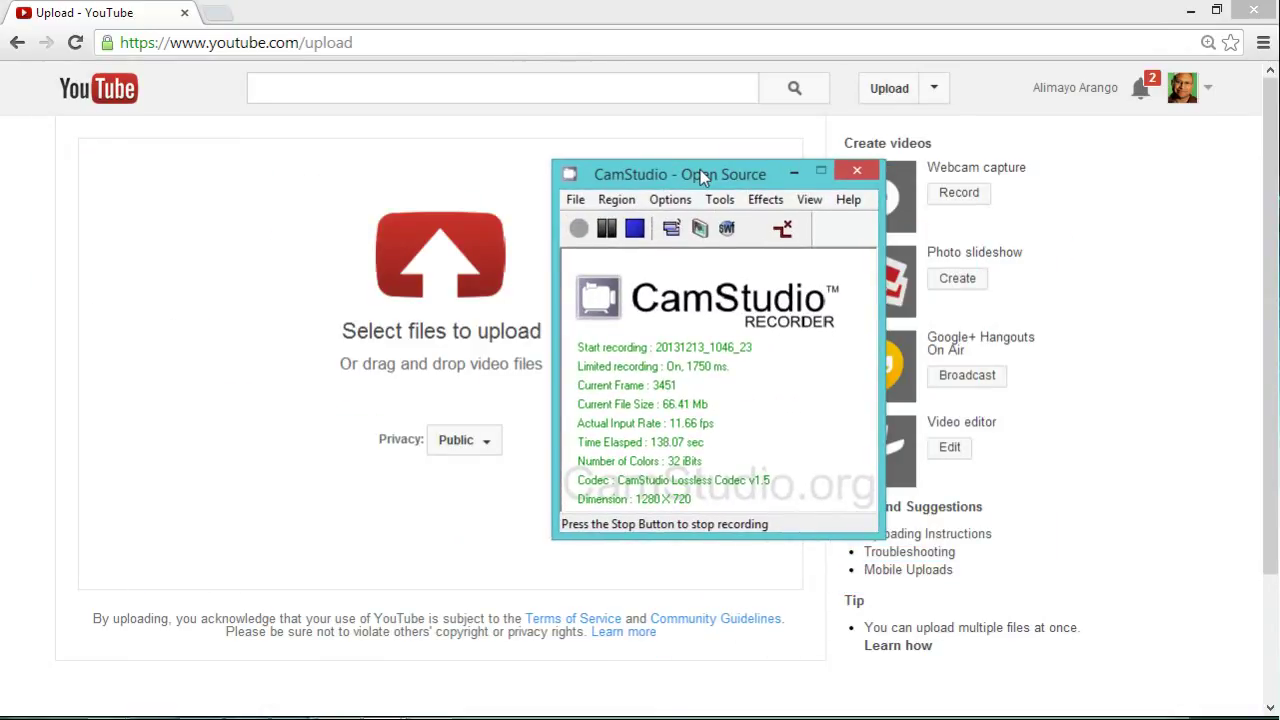